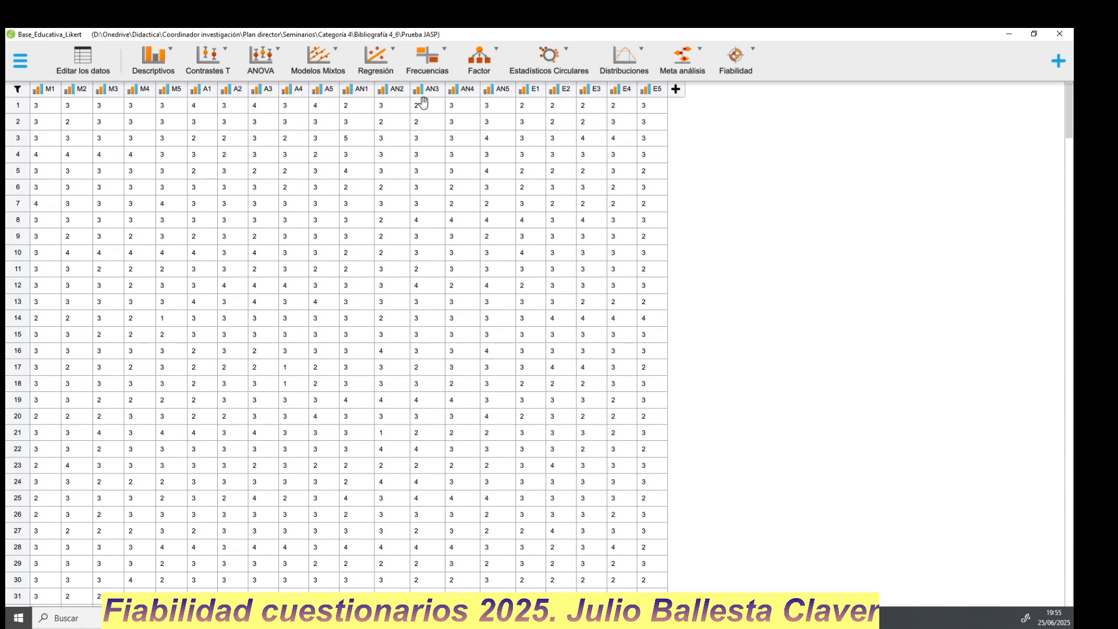
Check the measurement types available for M1 and examine the column type and value labels of M3
{"action": "left_click", "coordinate": [38, 91]}
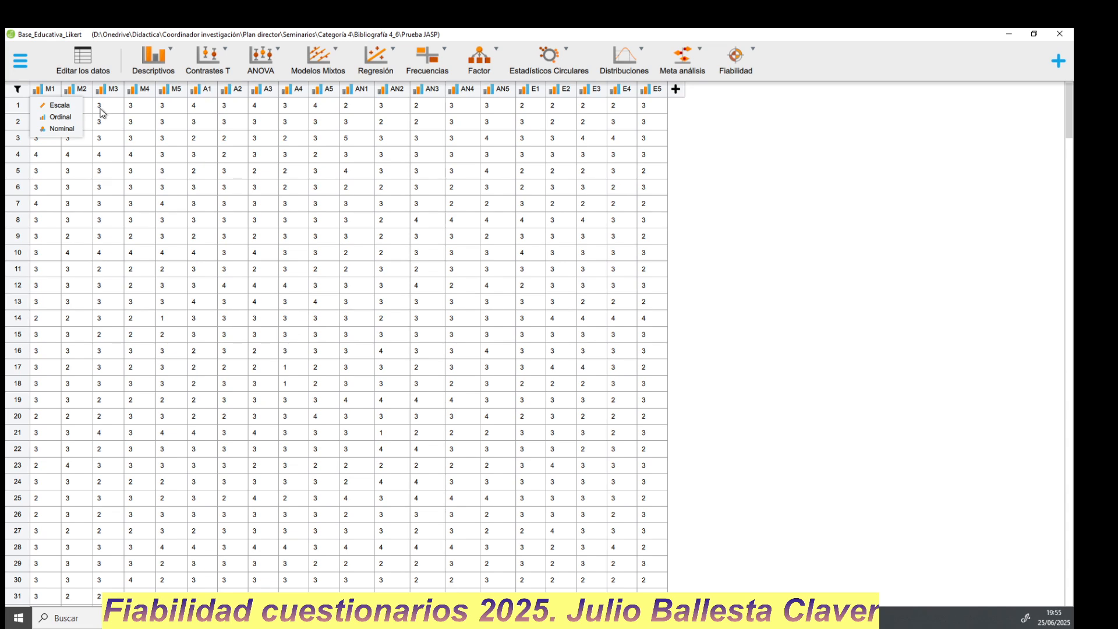
{"action": "left_click", "coordinate": [116, 92]}
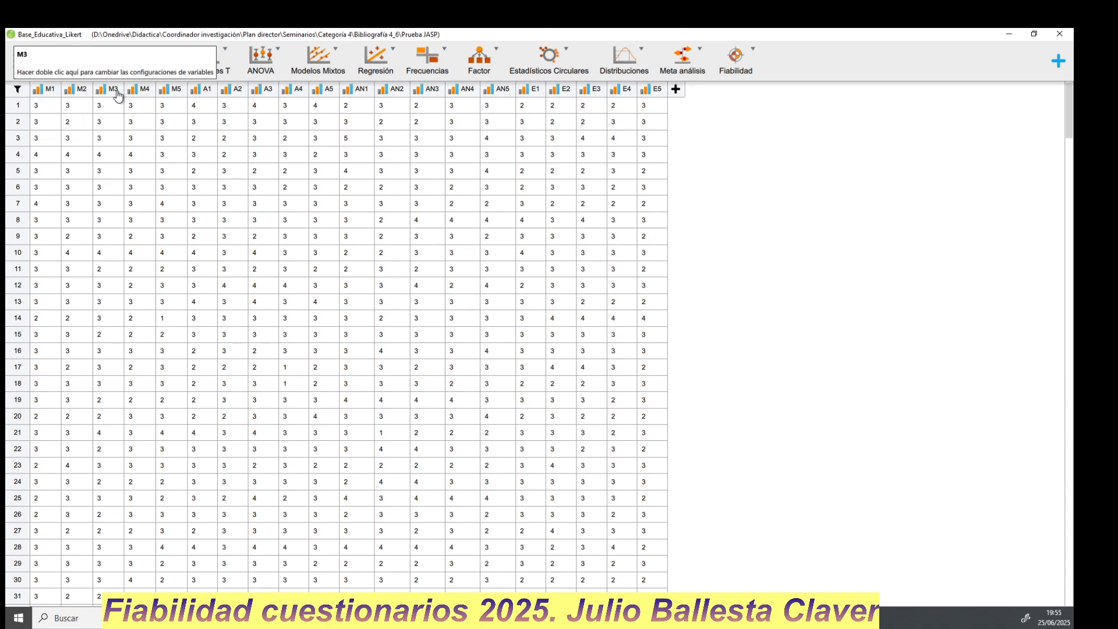
{"action": "double_click", "coordinate": [117, 93]}
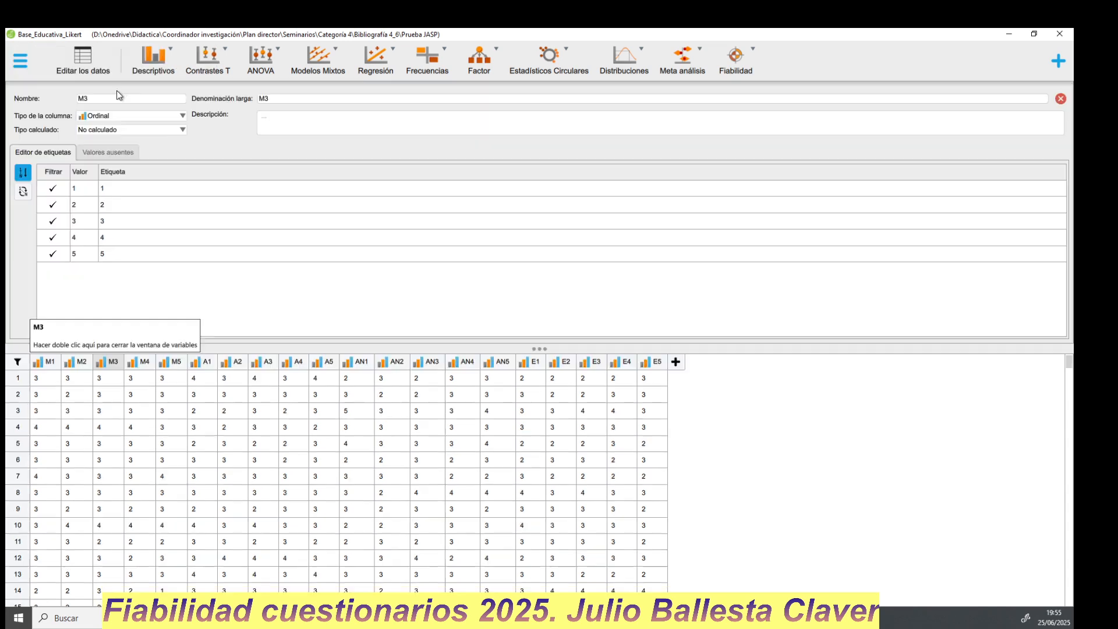
{"action": "left_click", "coordinate": [116, 188]}
{"action": "left_click", "coordinate": [120, 254]}
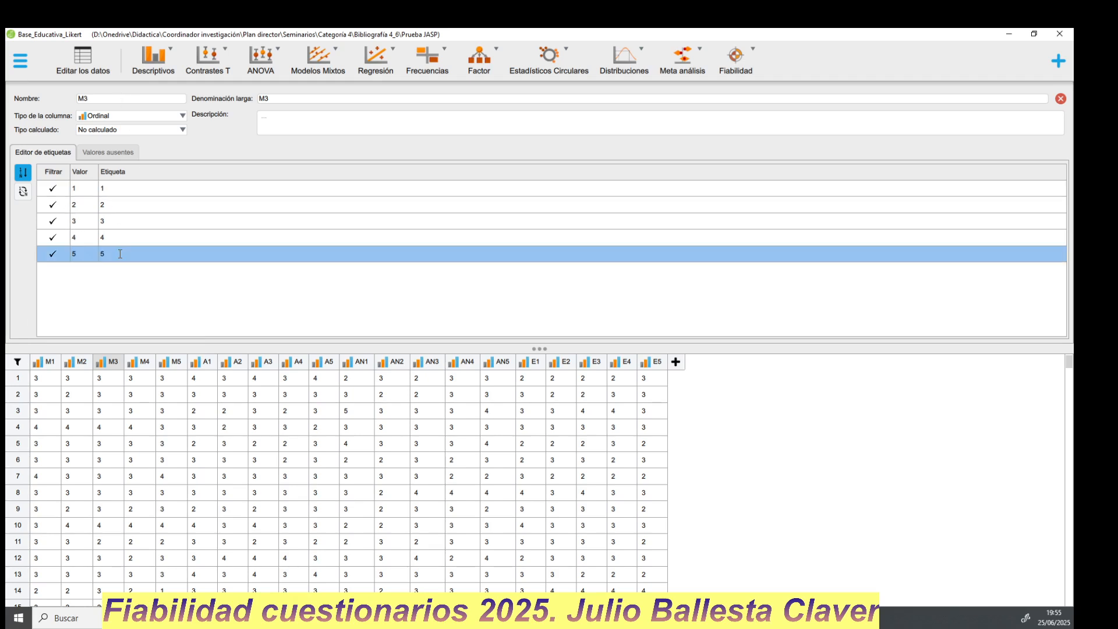
{"action": "left_click", "coordinate": [334, 367]}
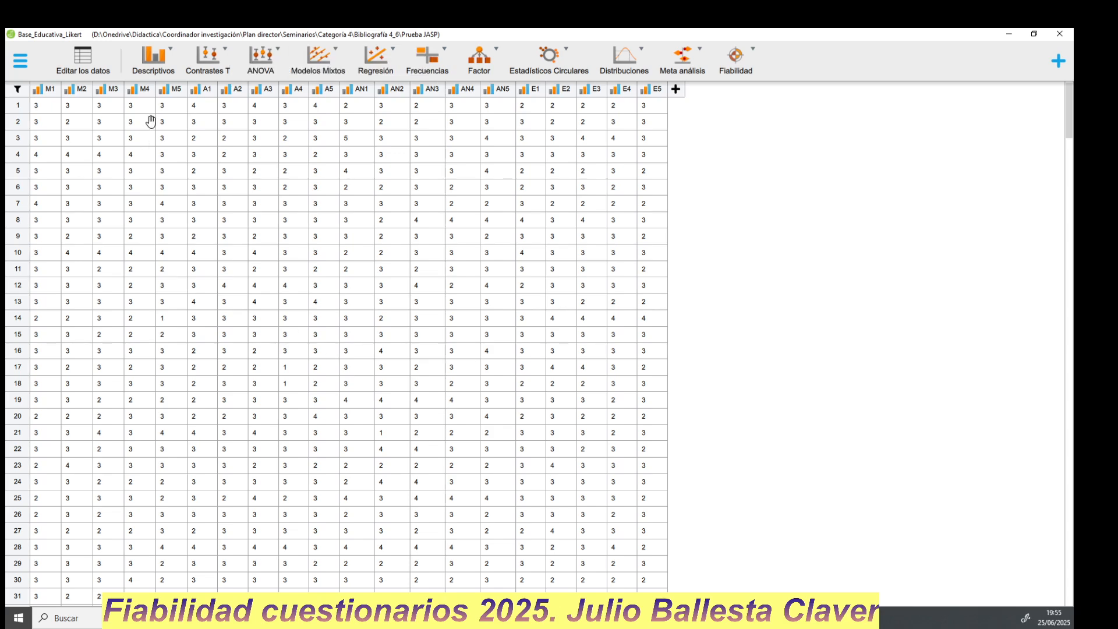
Examine the column type and value labels of variables A5, AN2, AN5 and E4
{"action": "left_click", "coordinate": [327, 92]}
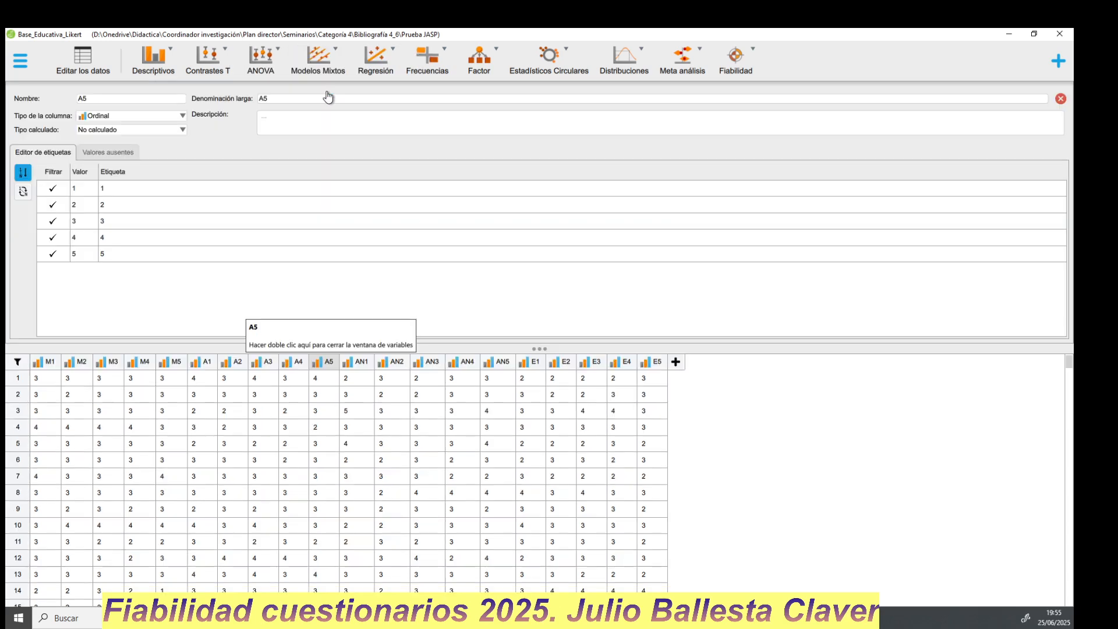
{"action": "left_click", "coordinate": [326, 365]}
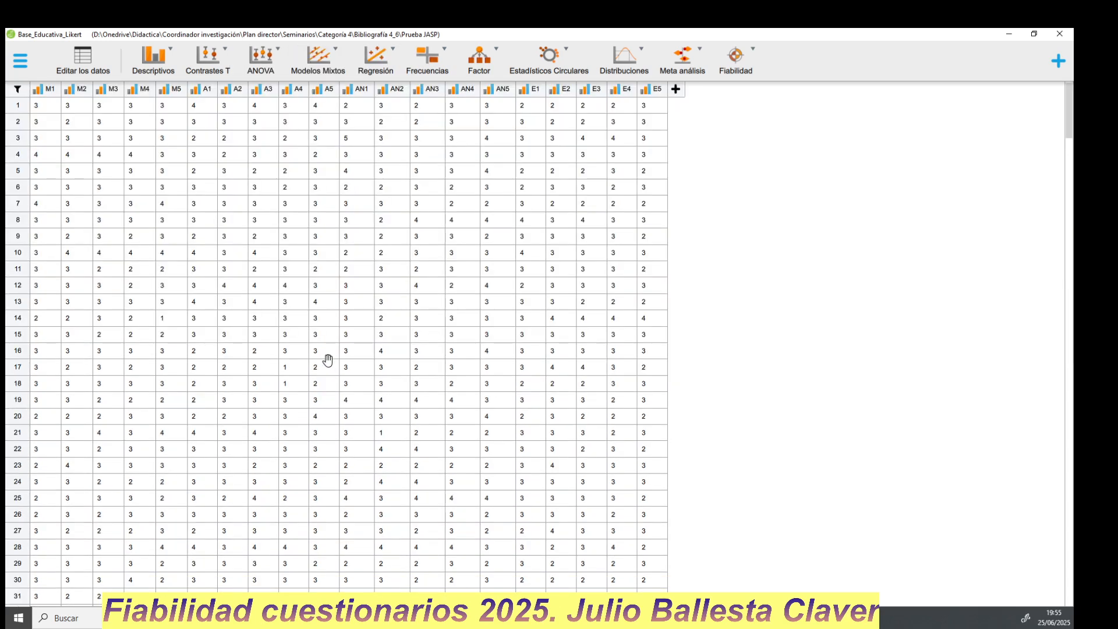
{"action": "left_click", "coordinate": [333, 94]}
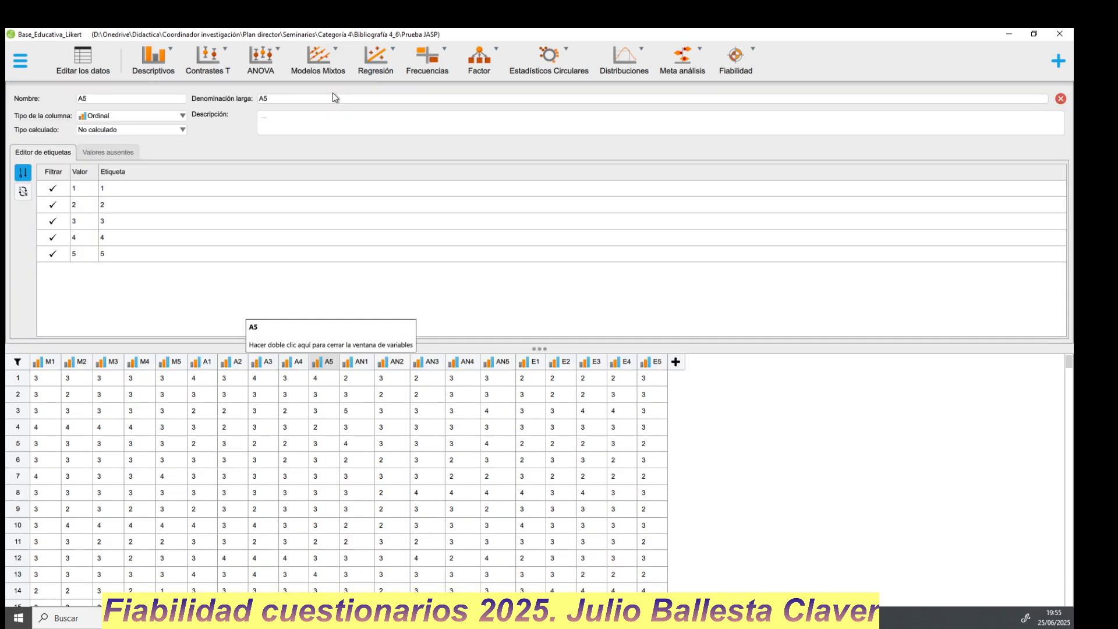
{"action": "left_click", "coordinate": [401, 365]}
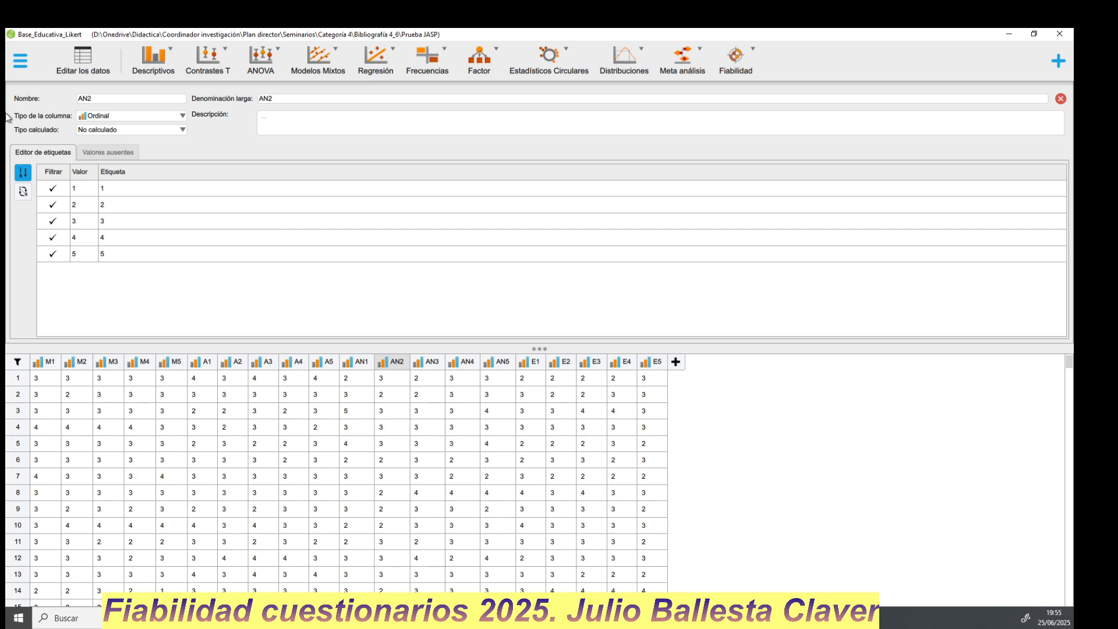
{"action": "left_click", "coordinate": [506, 365]}
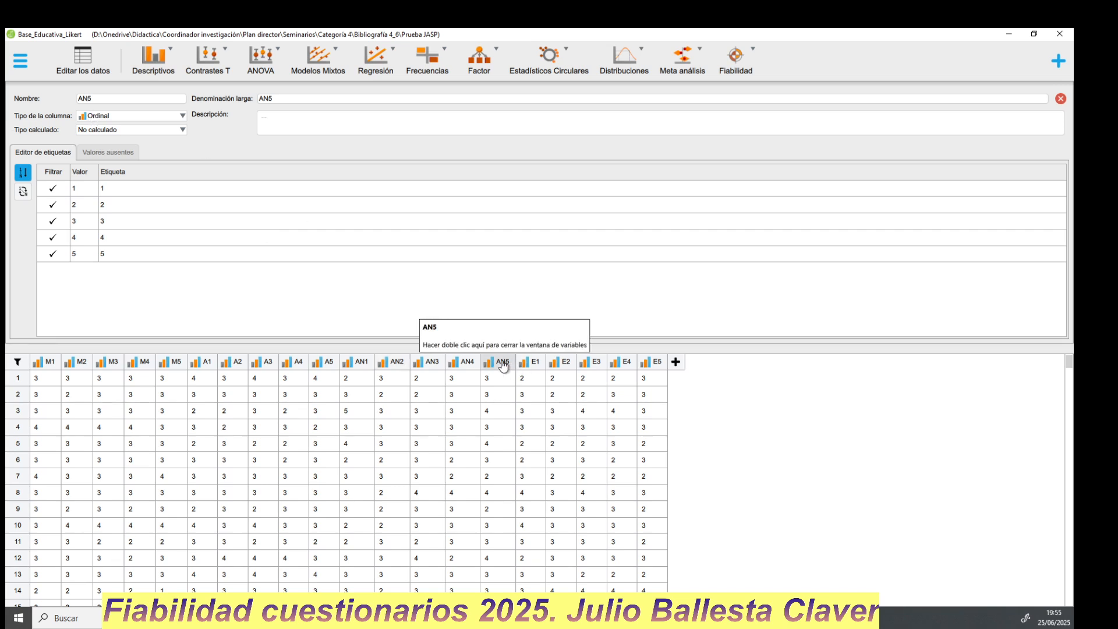
{"action": "left_click", "coordinate": [626, 367]}
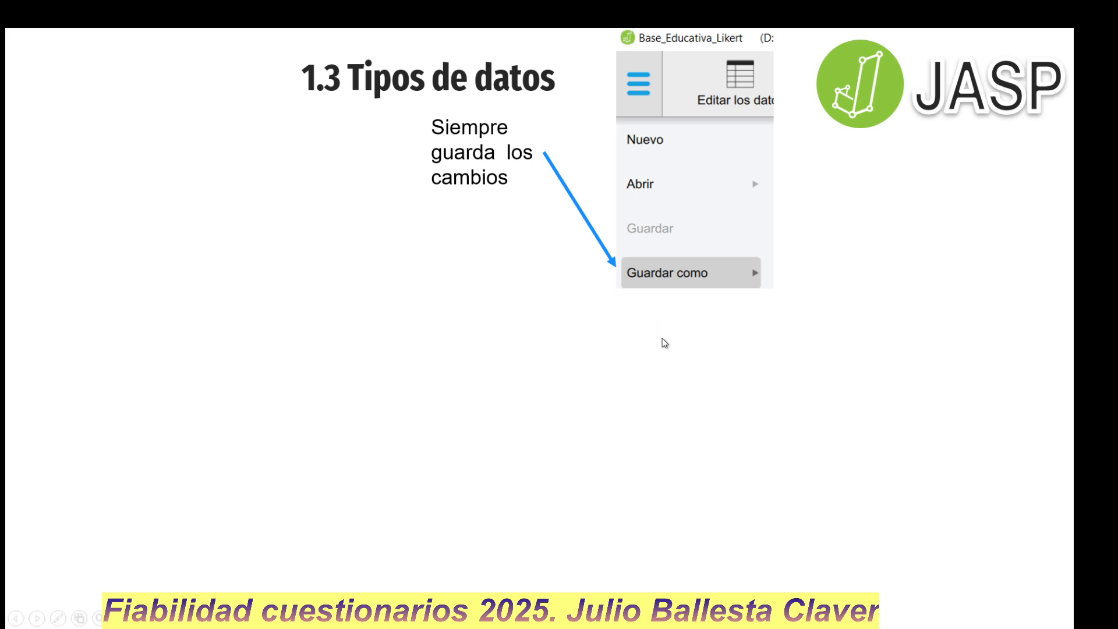
Switch to JASP, close the variable settings and save the dataset on the computer as Base_Educativa_Likert.jasp in the Prueba JASP folder
{"action": "key", "text": "alt+Tab"}
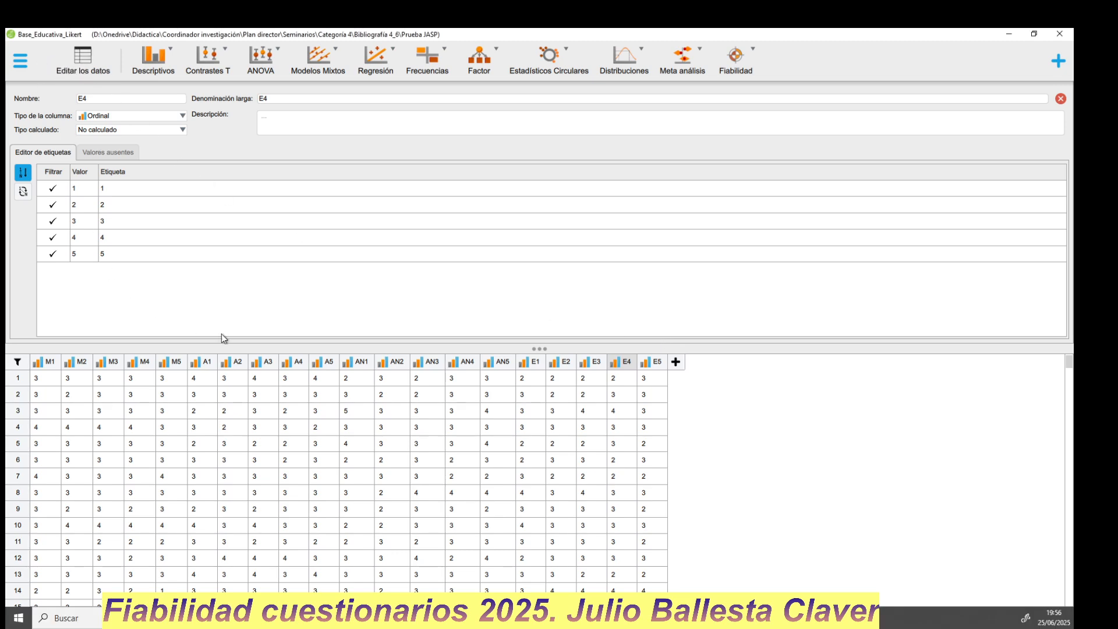
{"action": "left_click", "coordinate": [624, 364]}
{"action": "left_click", "coordinate": [21, 60]}
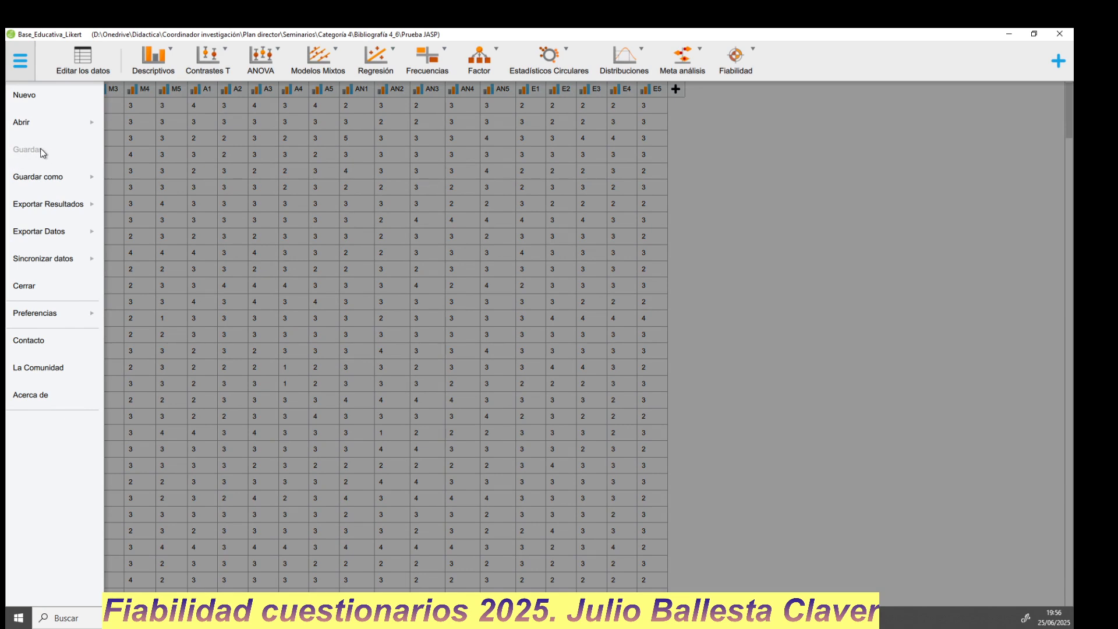
{"action": "left_click", "coordinate": [54, 179]}
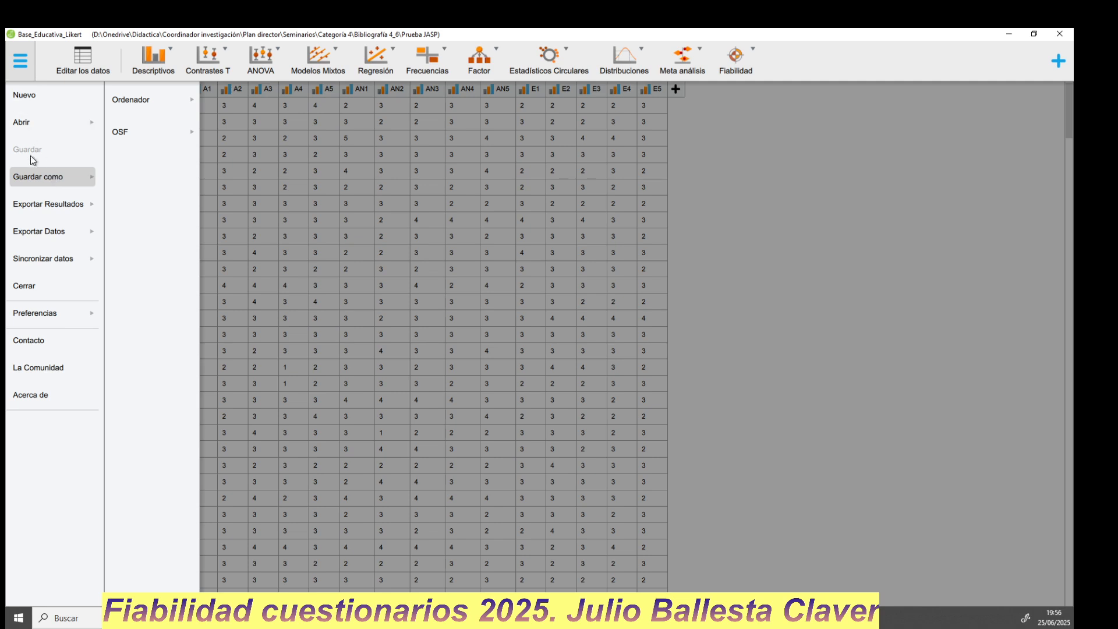
{"action": "left_click", "coordinate": [148, 99]}
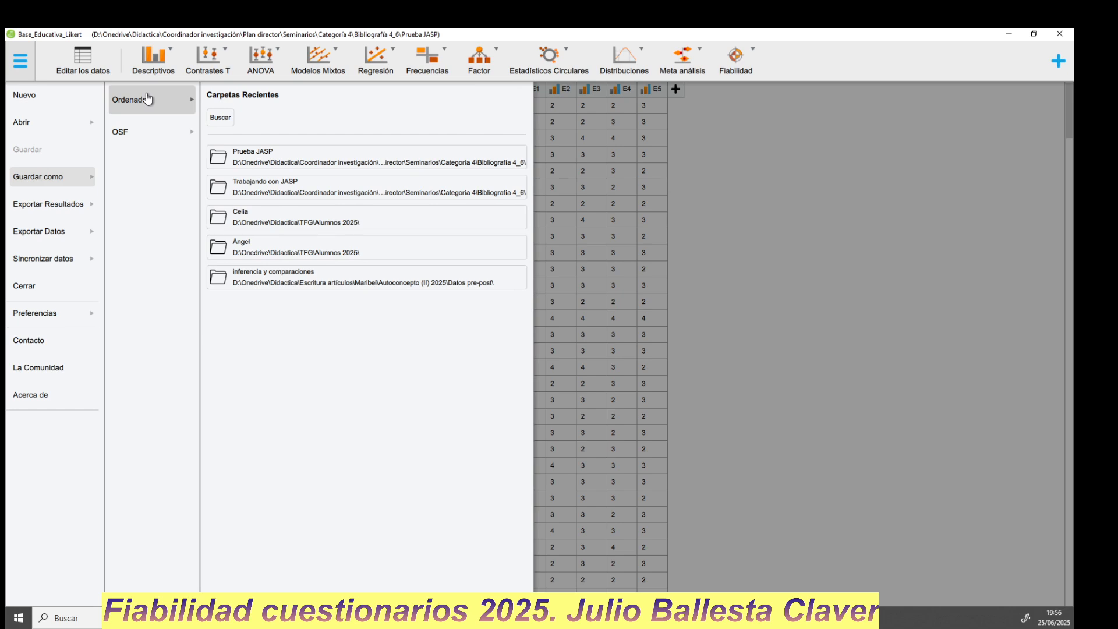
{"action": "left_click", "coordinate": [226, 118]}
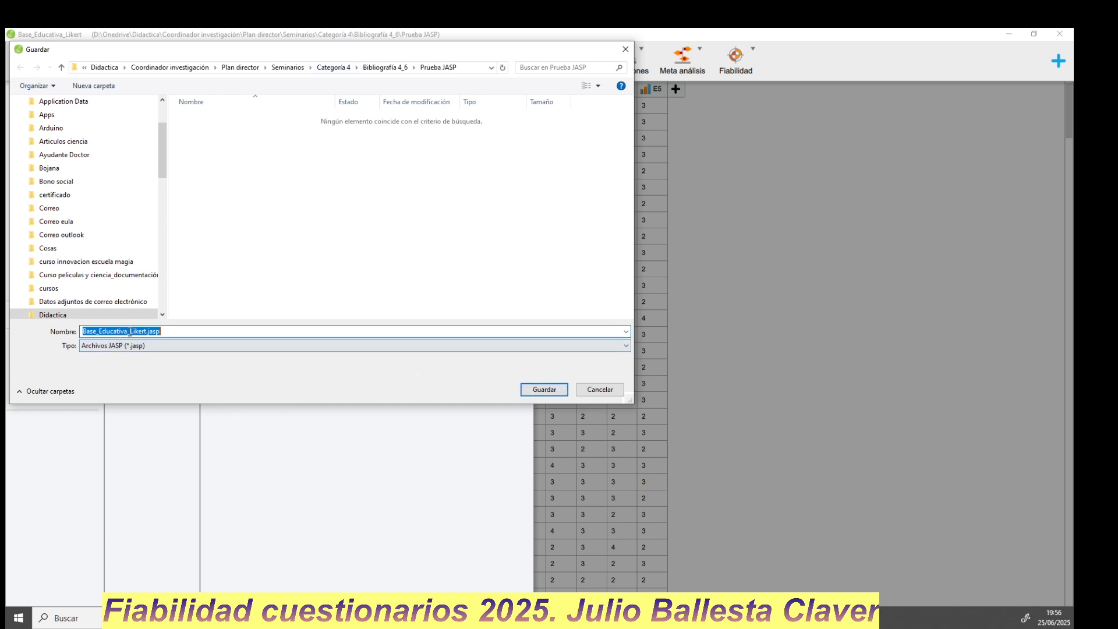
{"action": "left_click", "coordinate": [541, 390]}
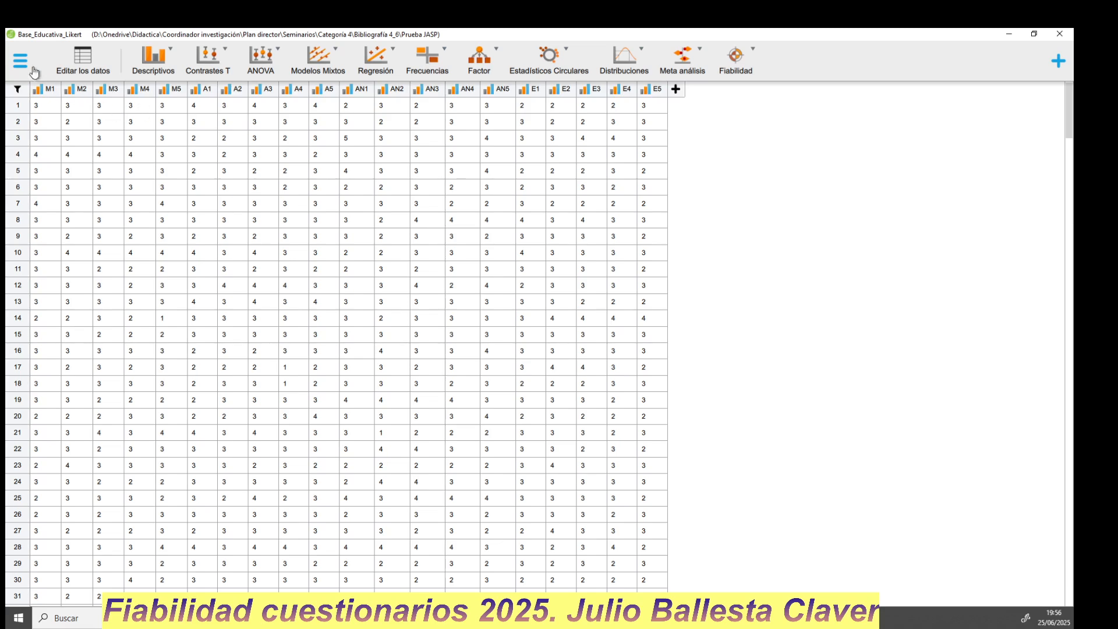
{"action": "left_click", "coordinate": [20, 62]}
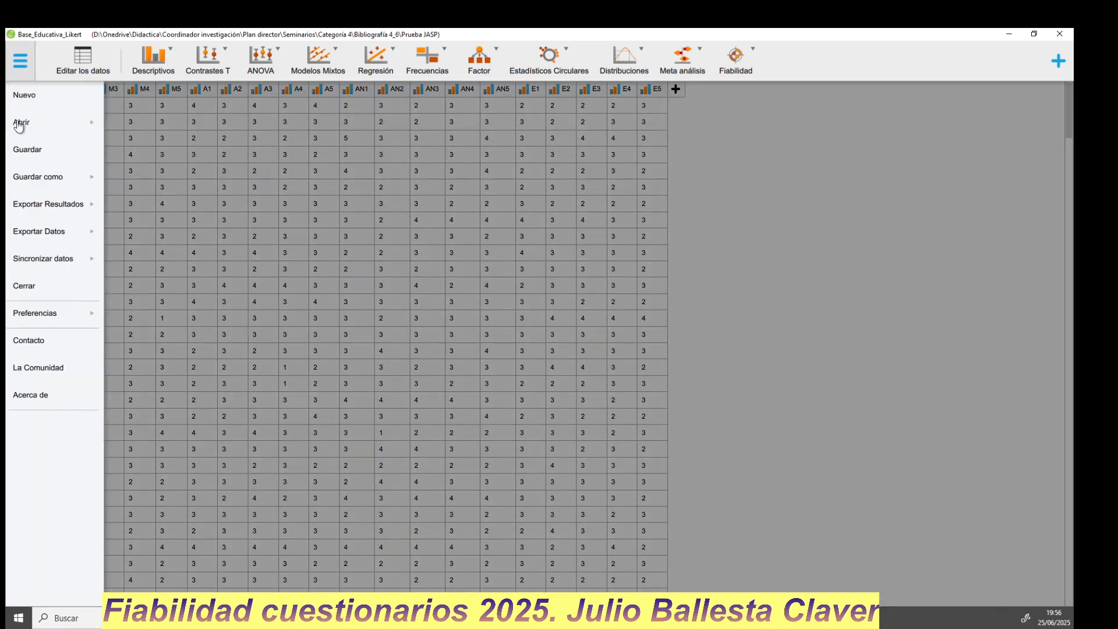
{"action": "left_click", "coordinate": [20, 177]}
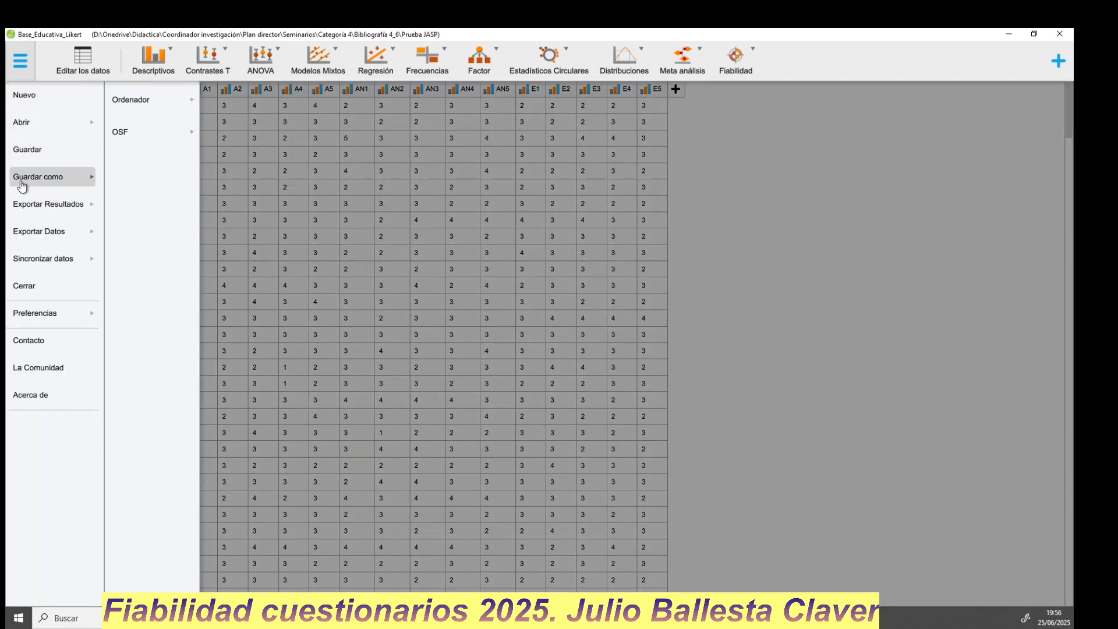
{"action": "left_click", "coordinate": [409, 201]}
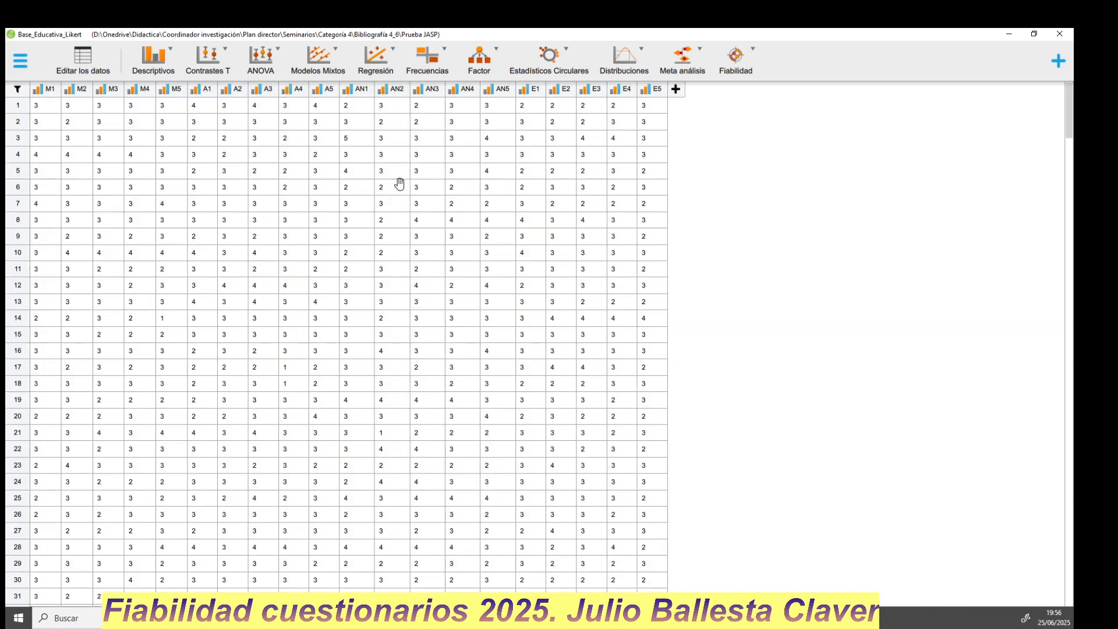
Add the description "Autoconcepto" to variable A5 and save the changes to the existing file
{"action": "double_click", "coordinate": [330, 89]}
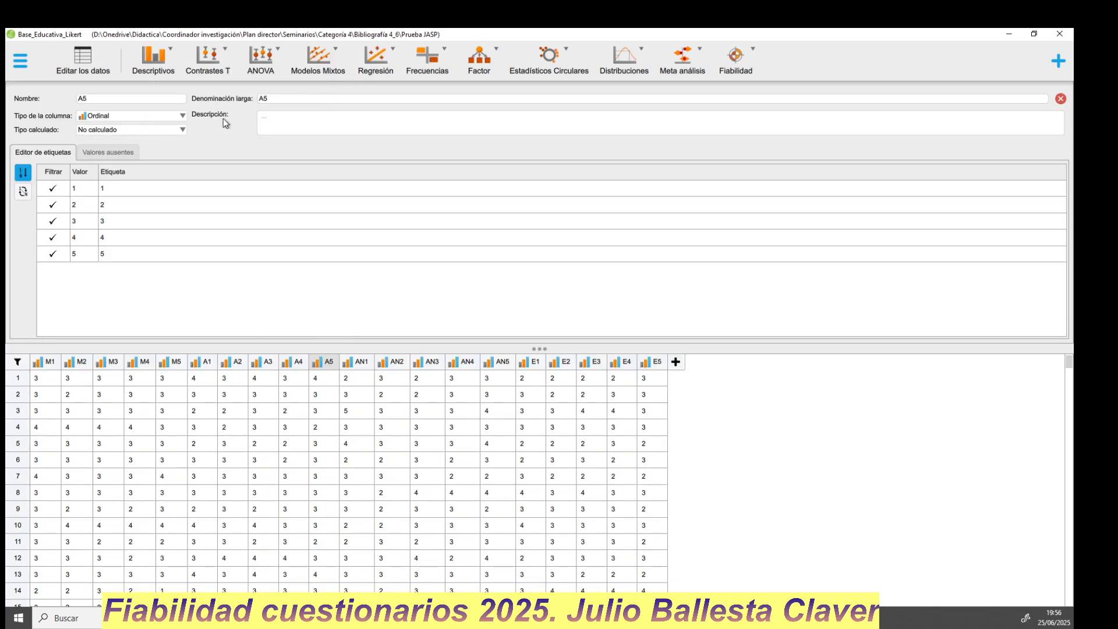
{"action": "left_click", "coordinate": [285, 126]}
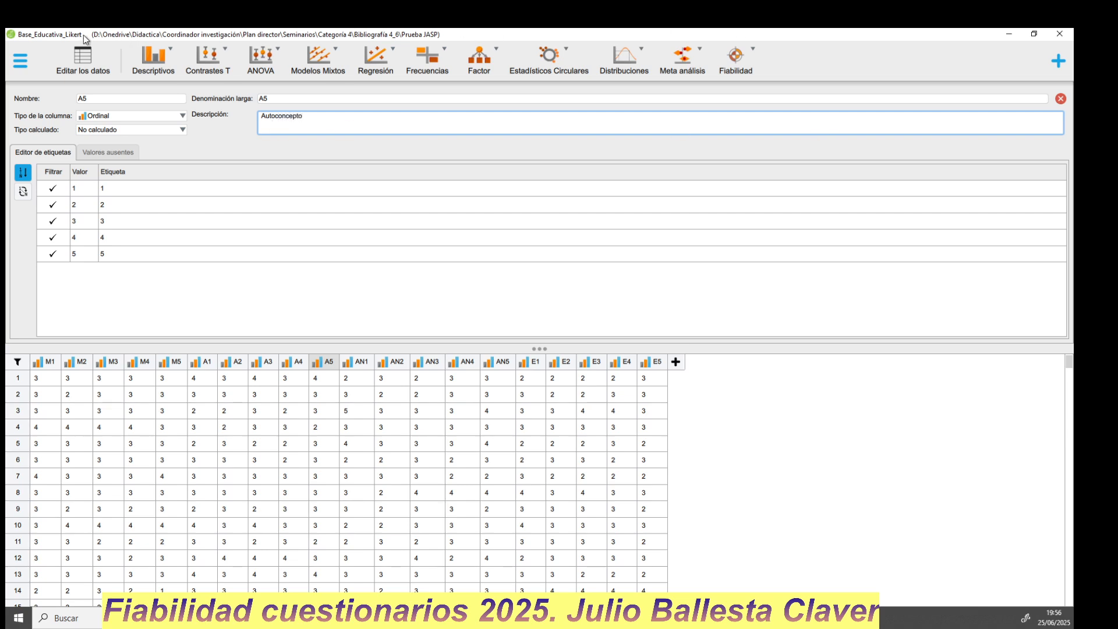
{"action": "left_click", "coordinate": [326, 362]}
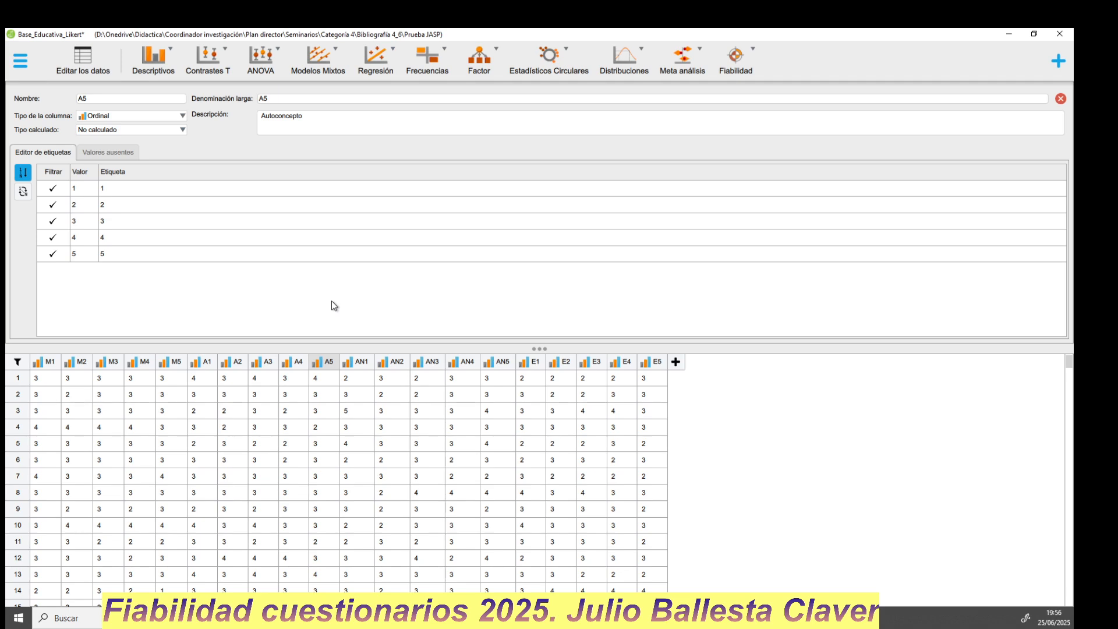
{"action": "left_click", "coordinate": [19, 61]}
{"action": "left_click", "coordinate": [29, 151]}
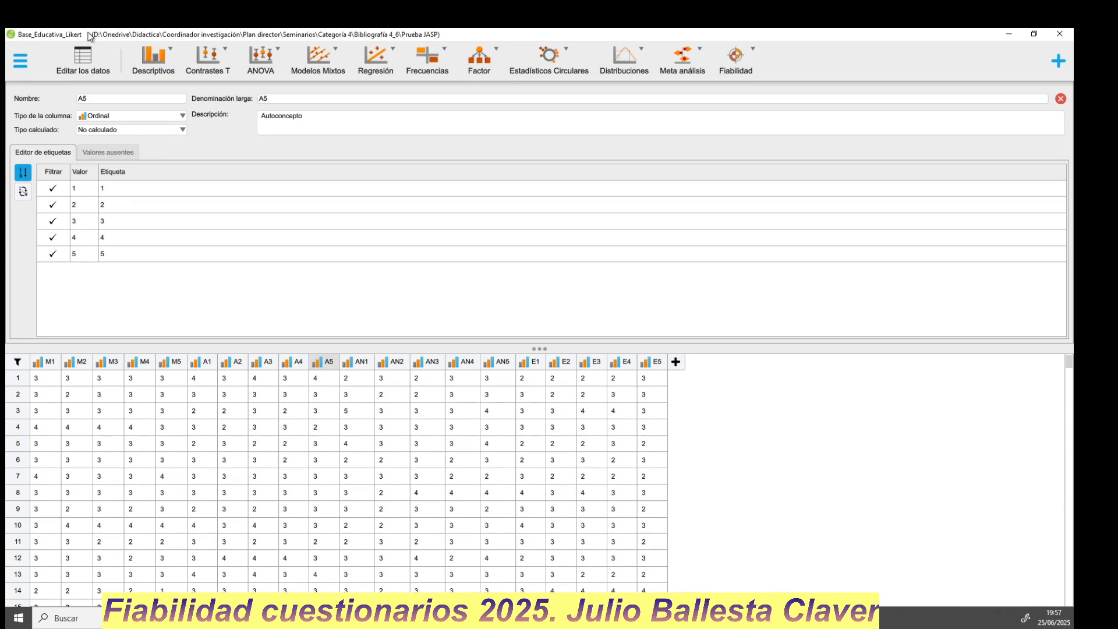
{"action": "left_click", "coordinate": [335, 367]}
Switch to the slideshow and handwrite "α y ω" and "FIABILIDAD" in red below the JASP logo
{"action": "key", "text": "alt+Tab"}
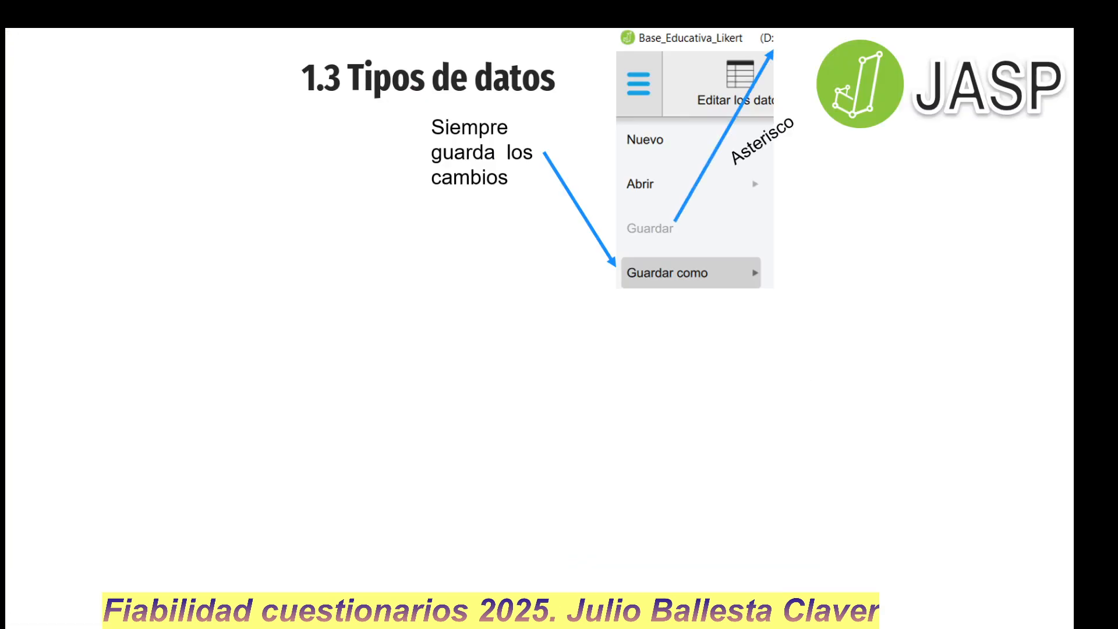
{"action": "mouse_move", "coordinate": [884, 176]}
{"action": "left_mouse_down"}
{"action": "mouse_move", "coordinate": [887, 207]}
{"action": "mouse_move", "coordinate": [917, 190]}
{"action": "mouse_move", "coordinate": [895, 218]}
{"action": "left_mouse_up"}
{"action": "mouse_move", "coordinate": [931, 180]}
{"action": "left_mouse_down"}
{"action": "mouse_move", "coordinate": [969, 193]}
{"action": "mouse_move", "coordinate": [962, 173]}
{"action": "left_mouse_up"}
{"action": "left_click", "coordinate": [870, 248]}
{"action": "left_click_drag", "start_coordinate": [868, 233], "coordinate": [868, 255]}
{"action": "left_click_drag", "start_coordinate": [863, 232], "coordinate": [918, 252]}
{"action": "mouse_move", "coordinate": [928, 236]}
{"action": "left_mouse_down"}
{"action": "mouse_move", "coordinate": [929, 251]}
{"action": "mouse_move", "coordinate": [961, 253]}
{"action": "left_mouse_up"}
{"action": "mouse_move", "coordinate": [974, 253]}
{"action": "left_mouse_down"}
{"action": "mouse_move", "coordinate": [982, 238]}
{"action": "mouse_move", "coordinate": [991, 253]}
{"action": "left_mouse_up"}
{"action": "left_click_drag", "start_coordinate": [978, 248], "coordinate": [994, 253]}
{"action": "left_click_drag", "start_coordinate": [994, 235], "coordinate": [997, 253]}
View the JASP data briefly, return to the slideshow and reveal the picture of the module list
{"action": "key", "text": "alt+Tab"}
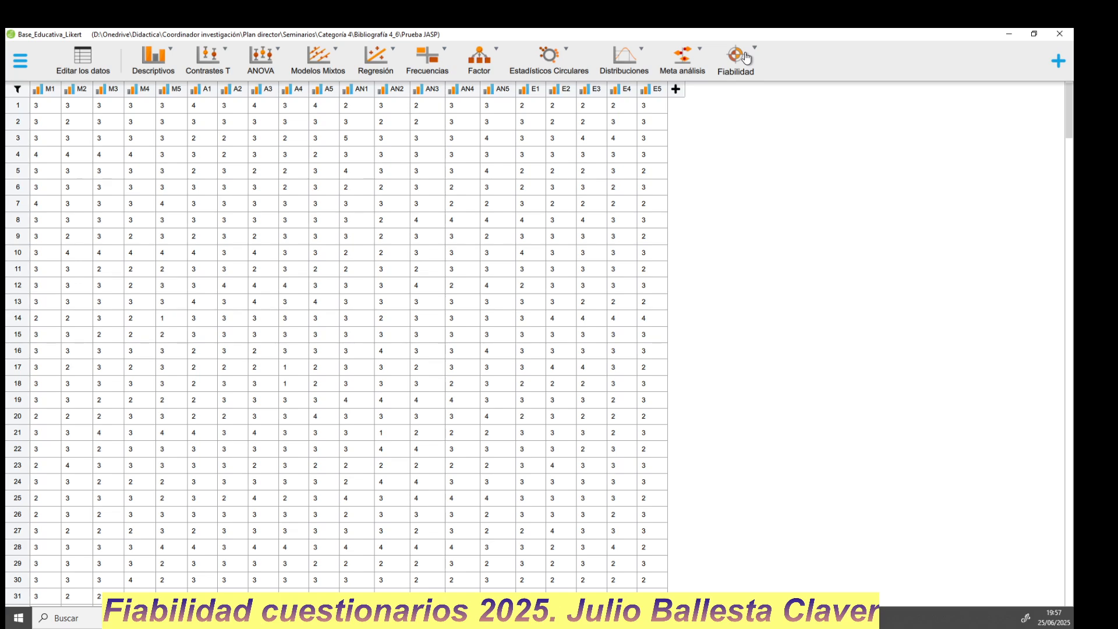
{"action": "key", "text": "alt+Tab"}
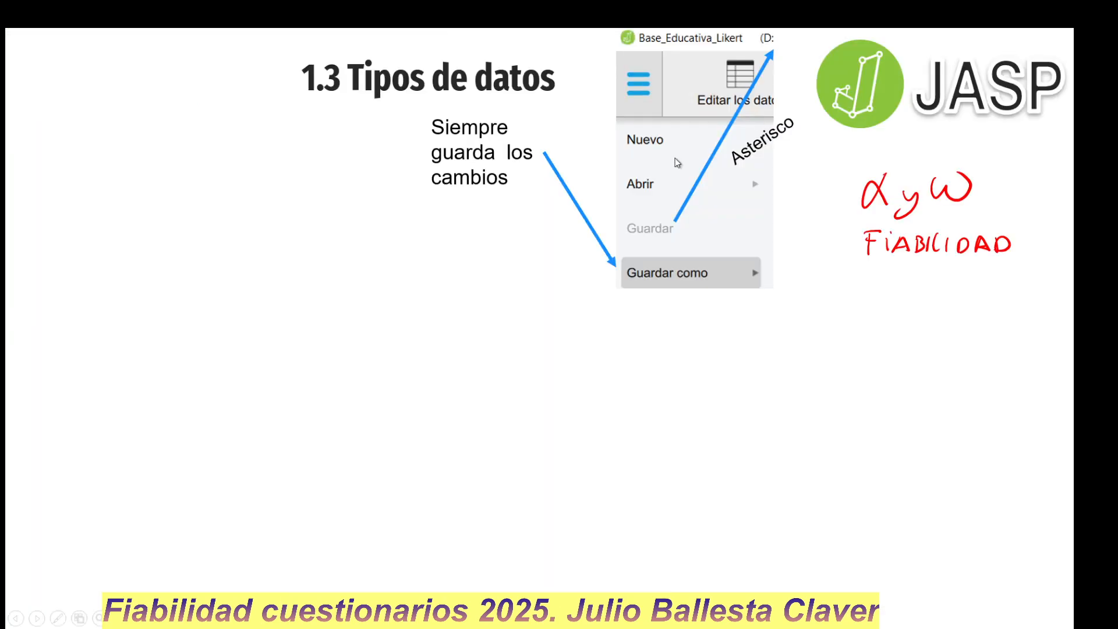
{"action": "left_click", "coordinate": [427, 338]}
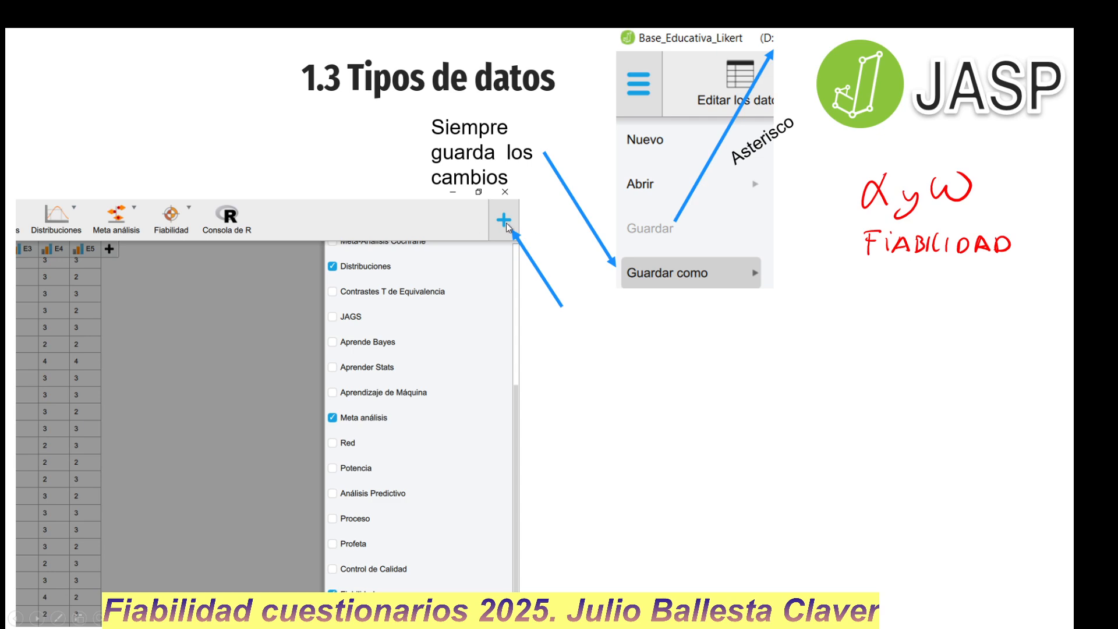
Switch to JASP and disable the Fiabilidad module in the module list
{"action": "key", "text": "alt+Tab"}
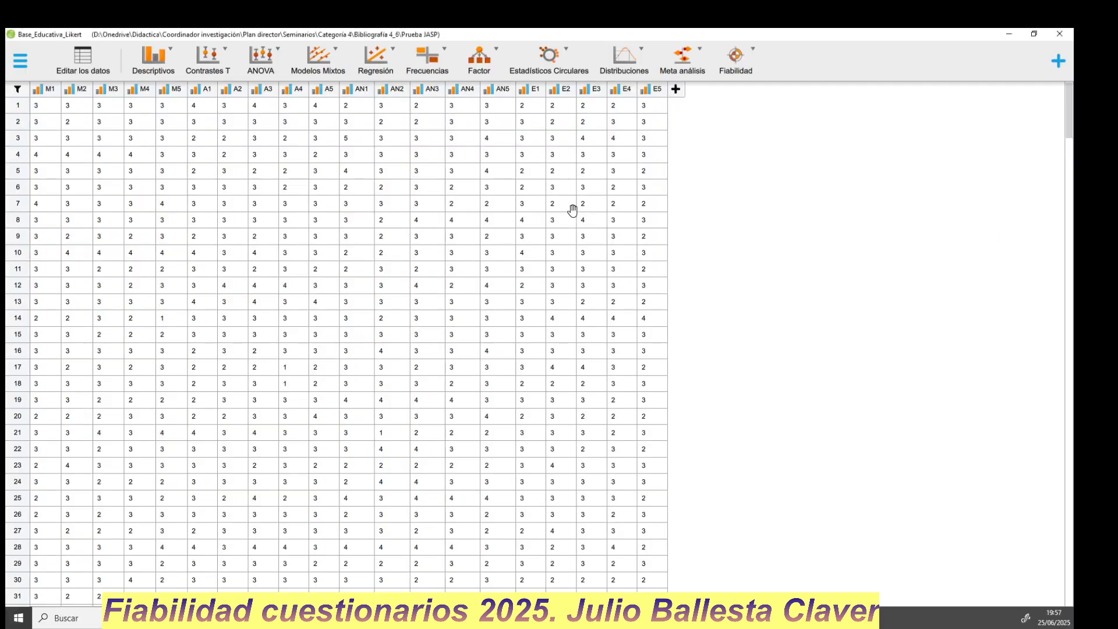
{"action": "left_click", "coordinate": [1055, 63]}
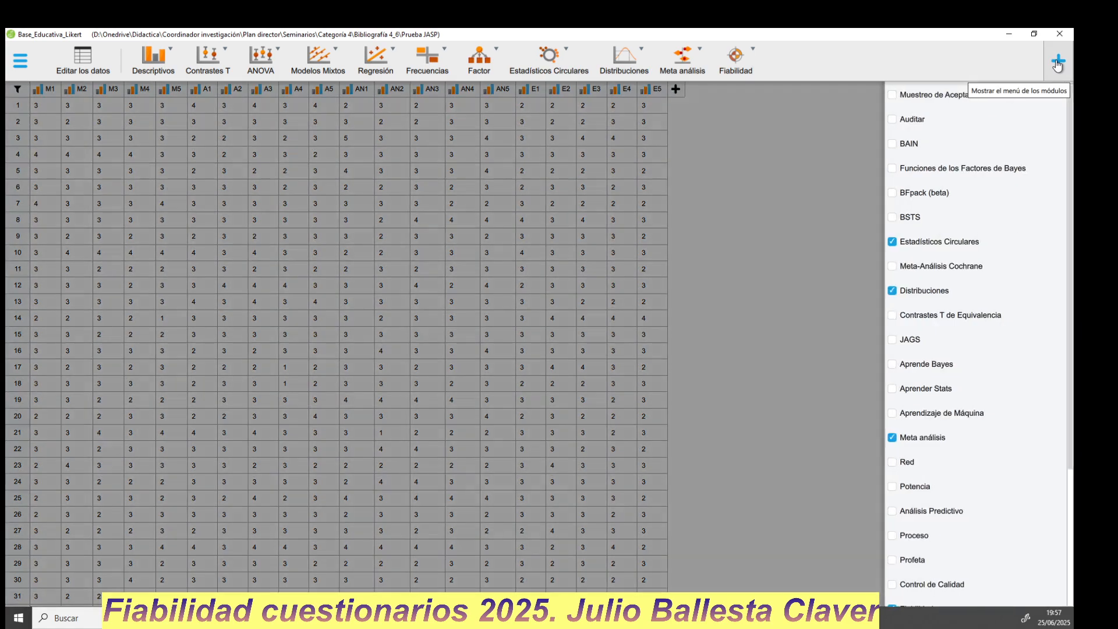
{"action": "scroll", "coordinate": [936, 254], "scroll_direction": "down", "scroll_amount": 3}
{"action": "scroll", "coordinate": [936, 255], "scroll_direction": "down", "scroll_amount": 2}
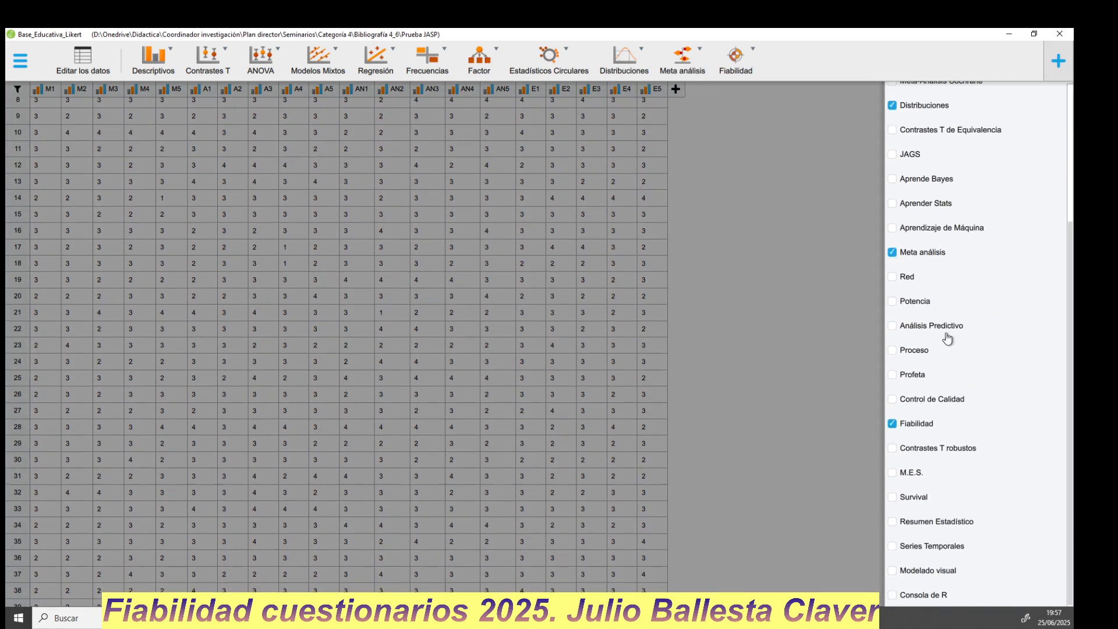
{"action": "left_click", "coordinate": [918, 428]}
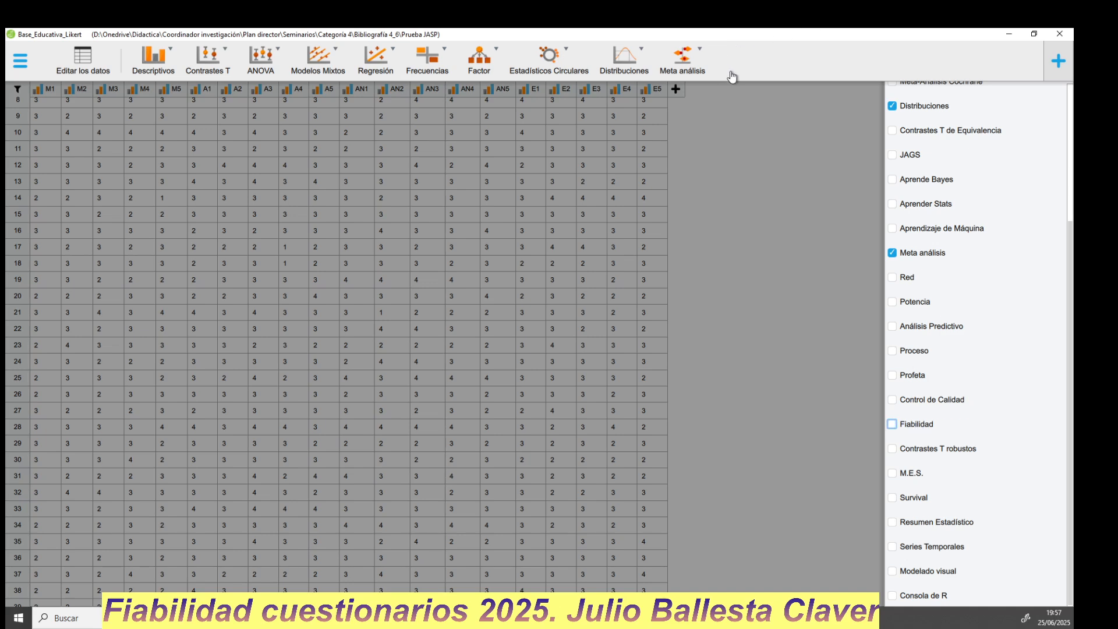
{"action": "left_click", "coordinate": [1070, 57]}
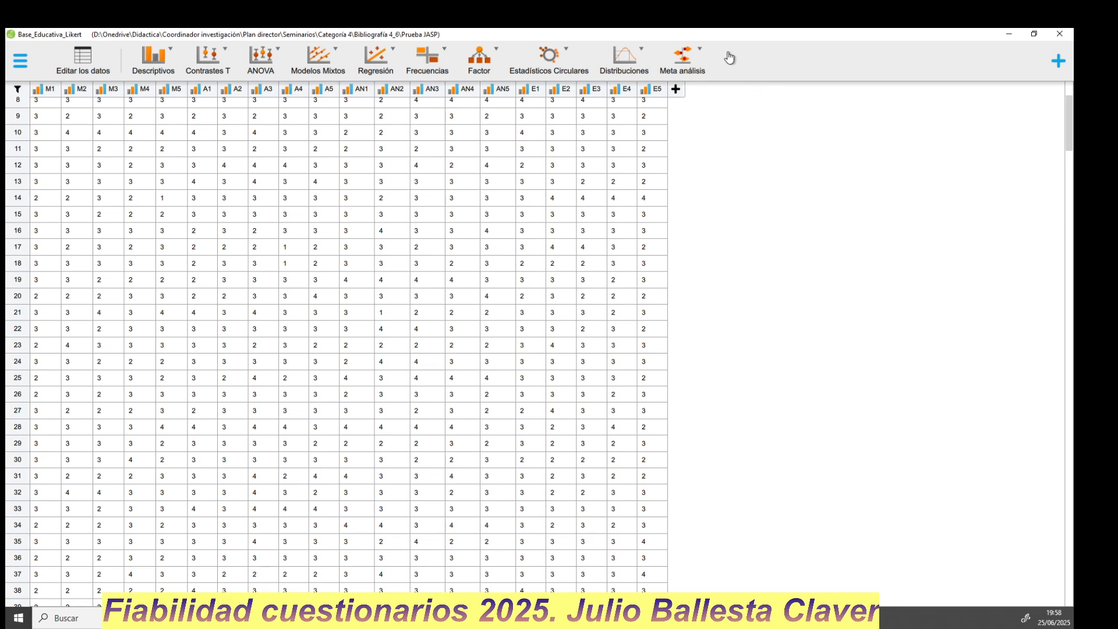
Enable the Fiabilidad module and close the module list
{"action": "left_click", "coordinate": [1057, 61]}
{"action": "scroll", "coordinate": [938, 443], "scroll_direction": "down", "scroll_amount": 9}
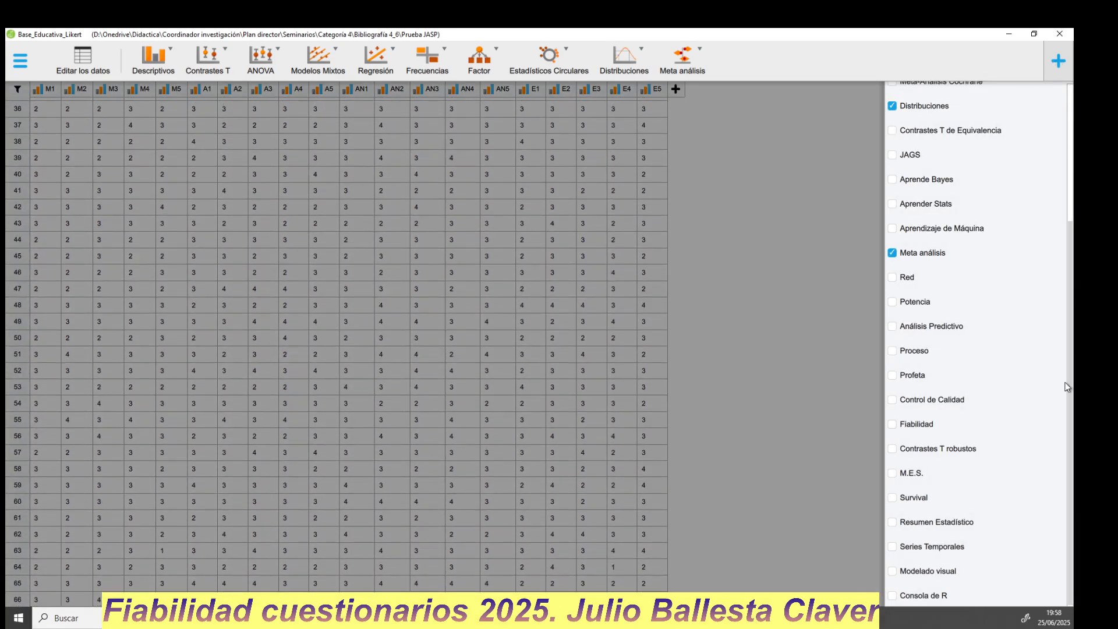
{"action": "left_click", "coordinate": [893, 424]}
{"action": "left_click", "coordinate": [1057, 64]}
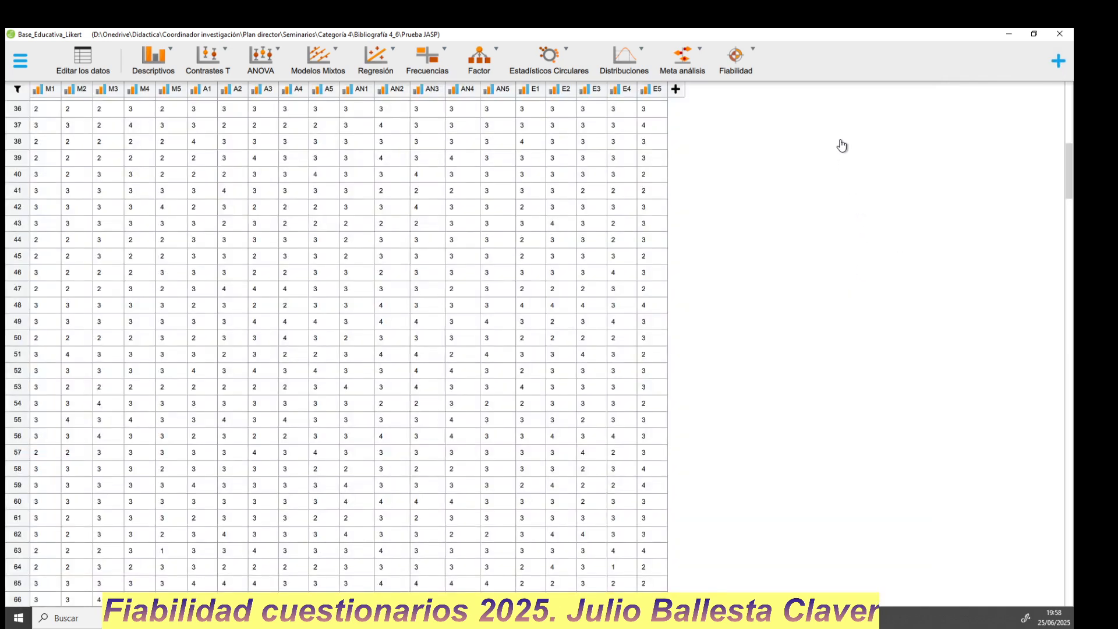
Start a classical Fiabilidad Unidimensional analysis and look through its list of available variables
{"action": "left_click", "coordinate": [734, 61]}
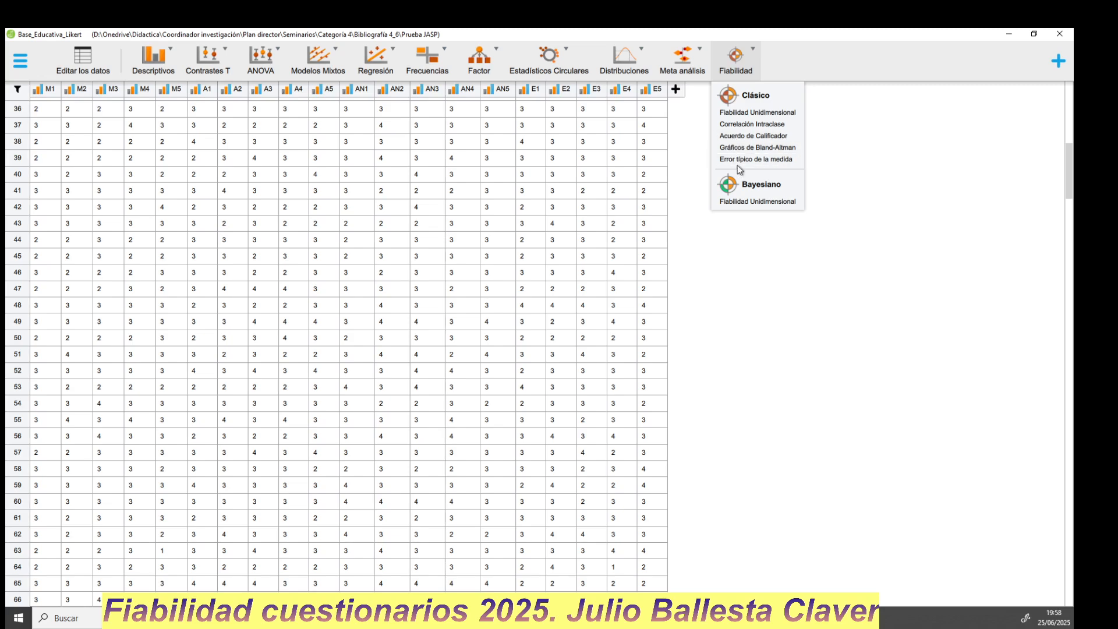
{"action": "left_click", "coordinate": [755, 114]}
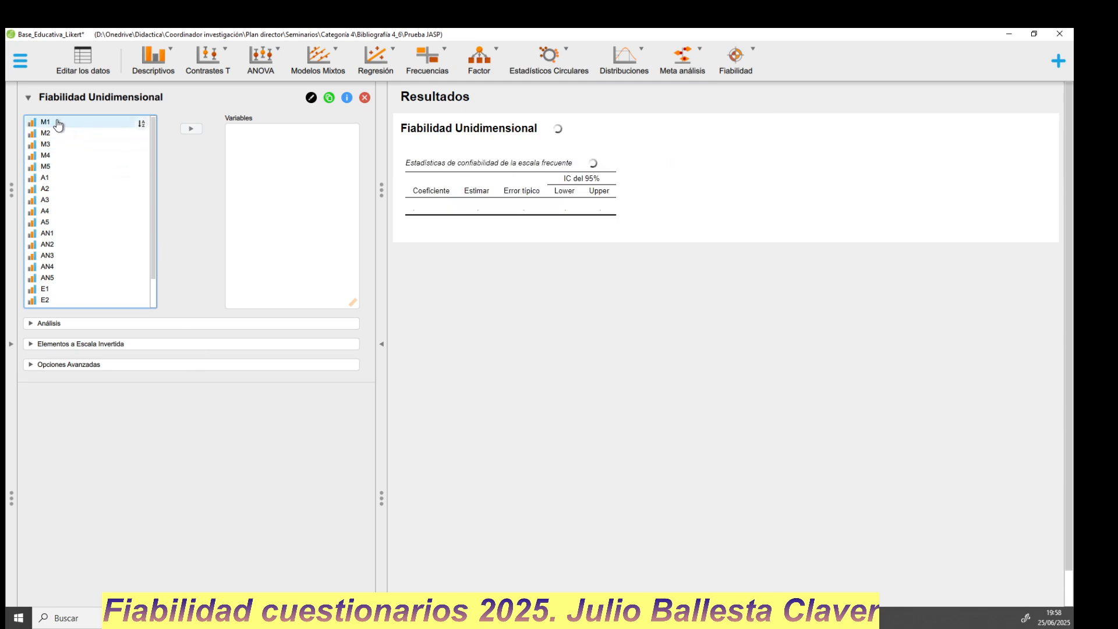
{"action": "scroll", "coordinate": [155, 233], "scroll_direction": "down", "scroll_amount": 1}
{"action": "left_click_drag", "start_coordinate": [154, 233], "coordinate": [155, 138]}
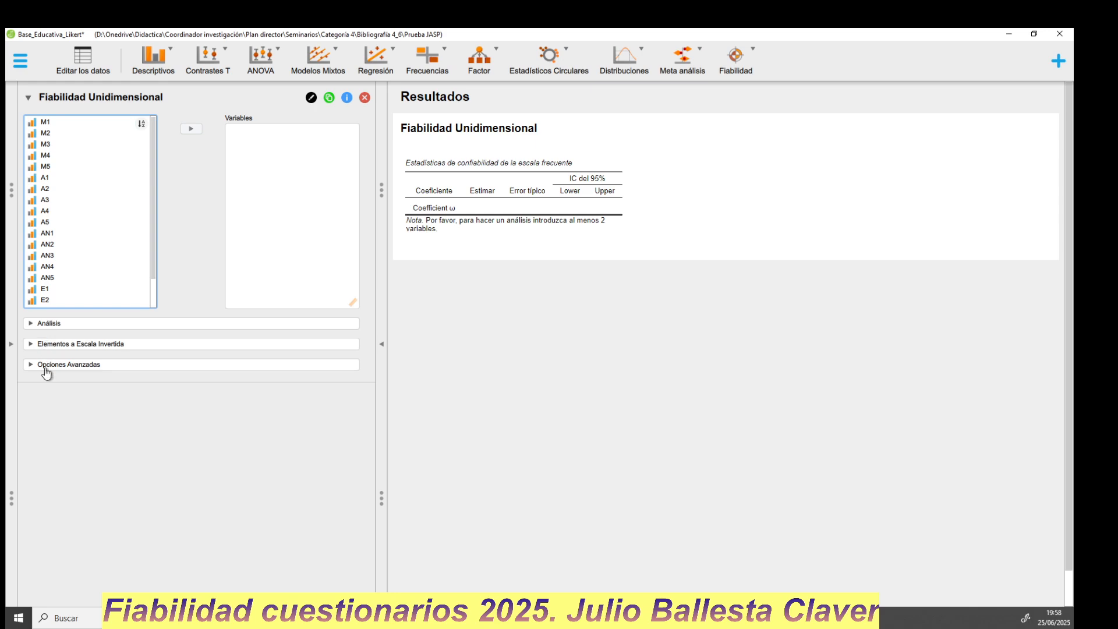
In the Análisis options, add Coeficiente α for the scale and both ω and α if the element is eliminated
{"action": "left_click", "coordinate": [71, 324]}
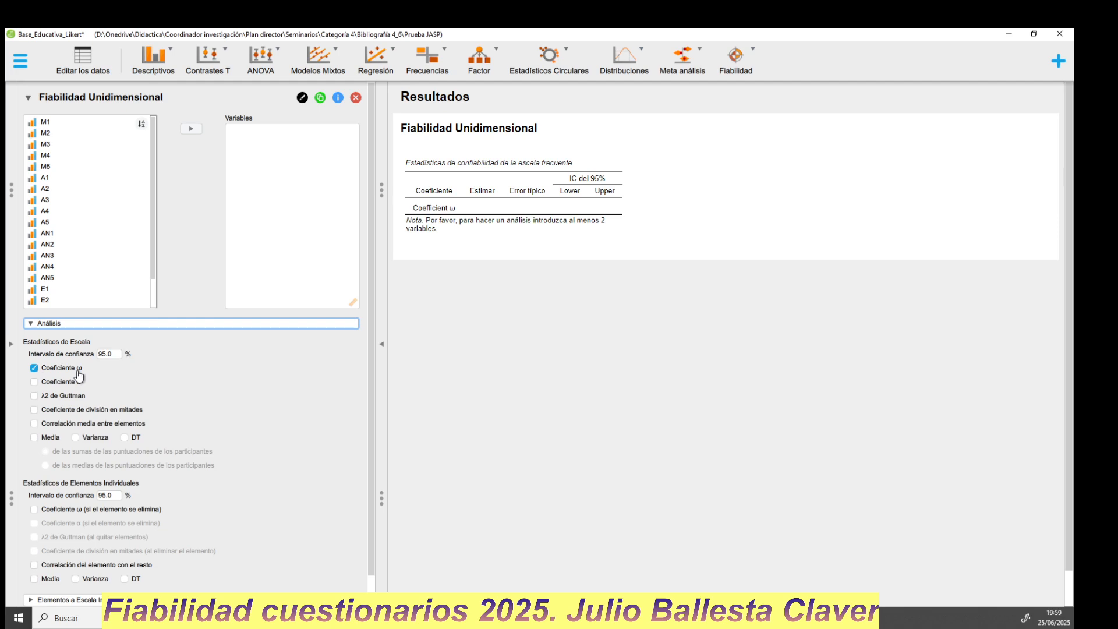
{"action": "left_click", "coordinate": [33, 382]}
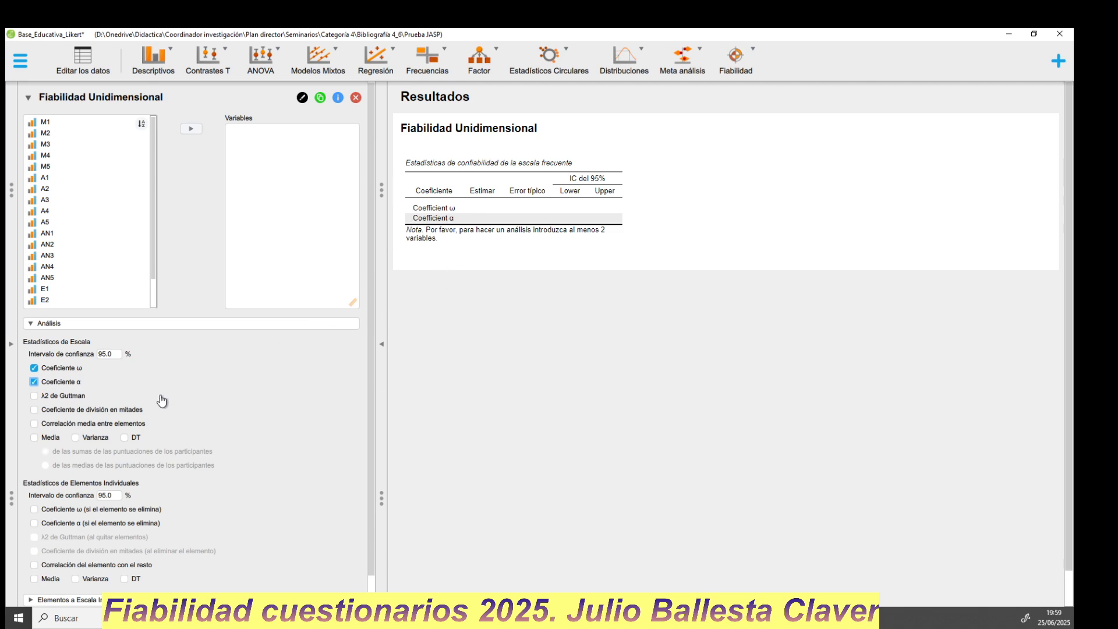
{"action": "left_click", "coordinate": [34, 509]}
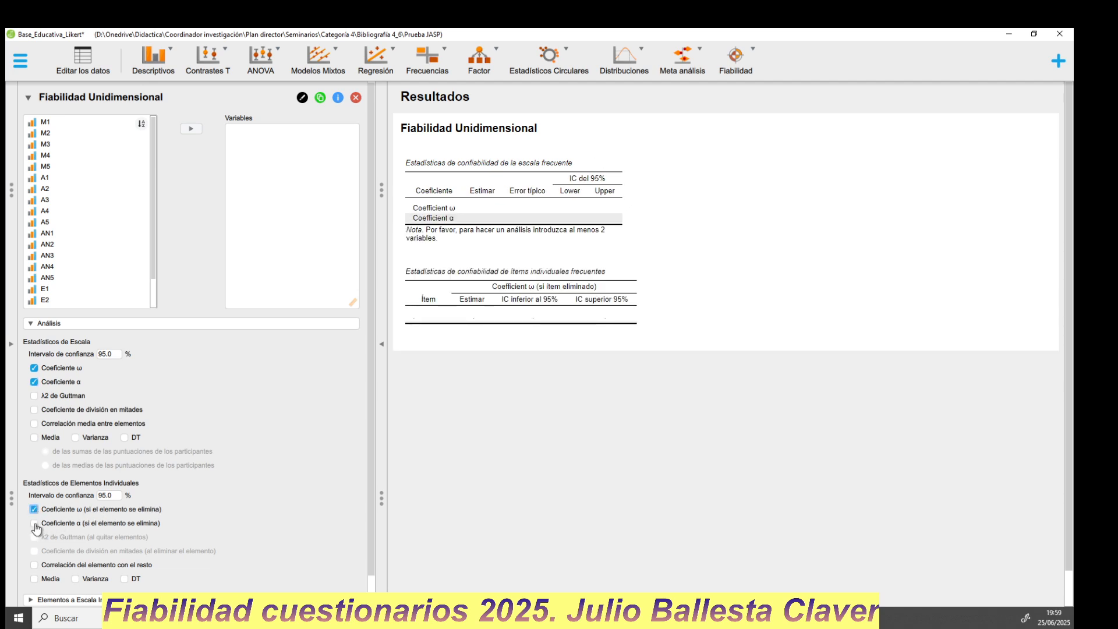
{"action": "left_click", "coordinate": [33, 523]}
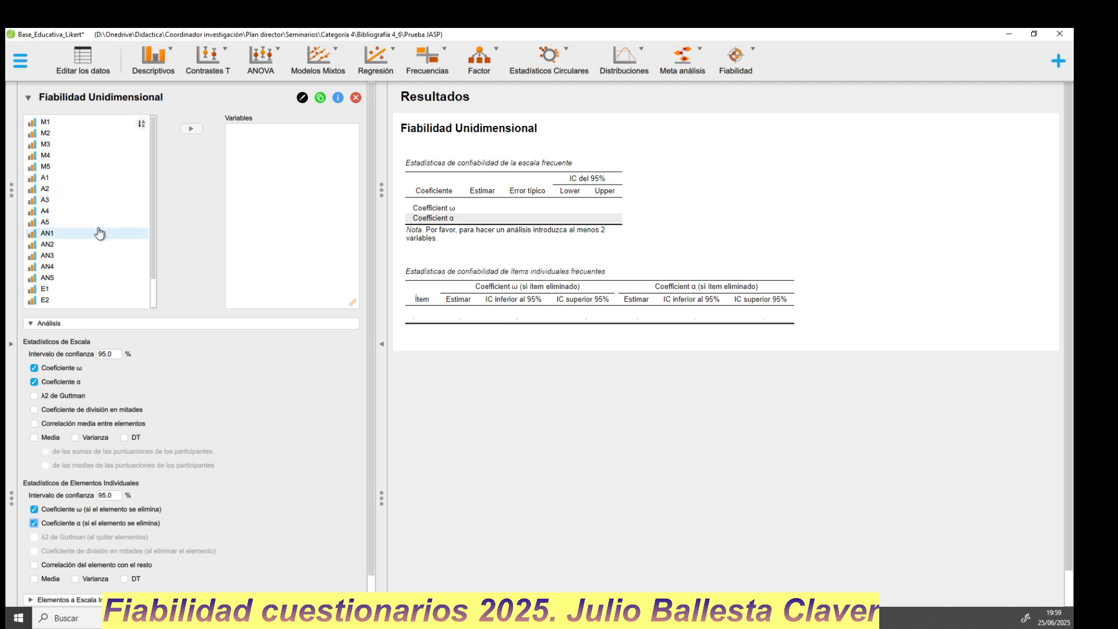
Add all questionnaire items from M1 to E5 to the analysis variables
{"action": "left_click", "coordinate": [68, 123]}
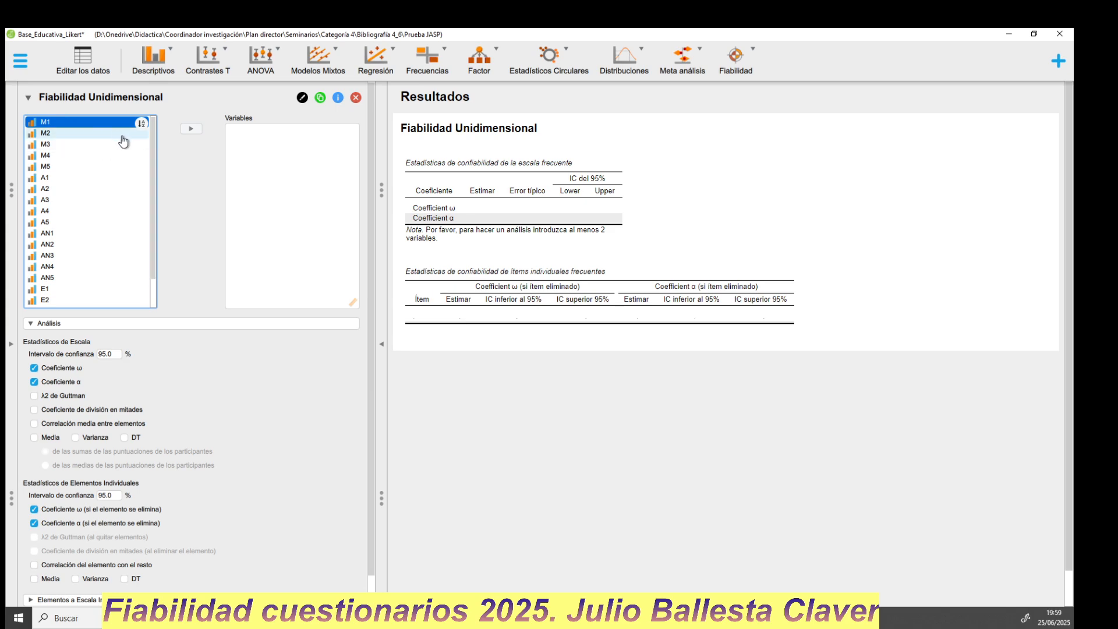
{"action": "left_click_drag", "start_coordinate": [155, 150], "coordinate": [155, 234]}
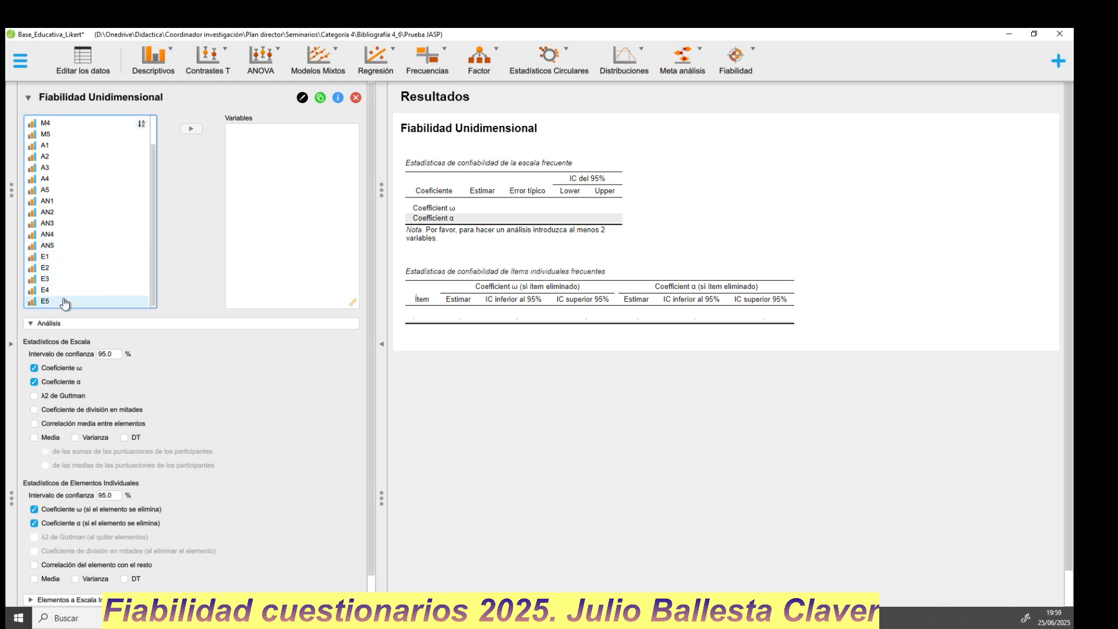
{"action": "left_click", "coordinate": [42, 303], "text": "shift"}
{"action": "scroll", "coordinate": [86, 234], "scroll_direction": "up", "scroll_amount": 1}
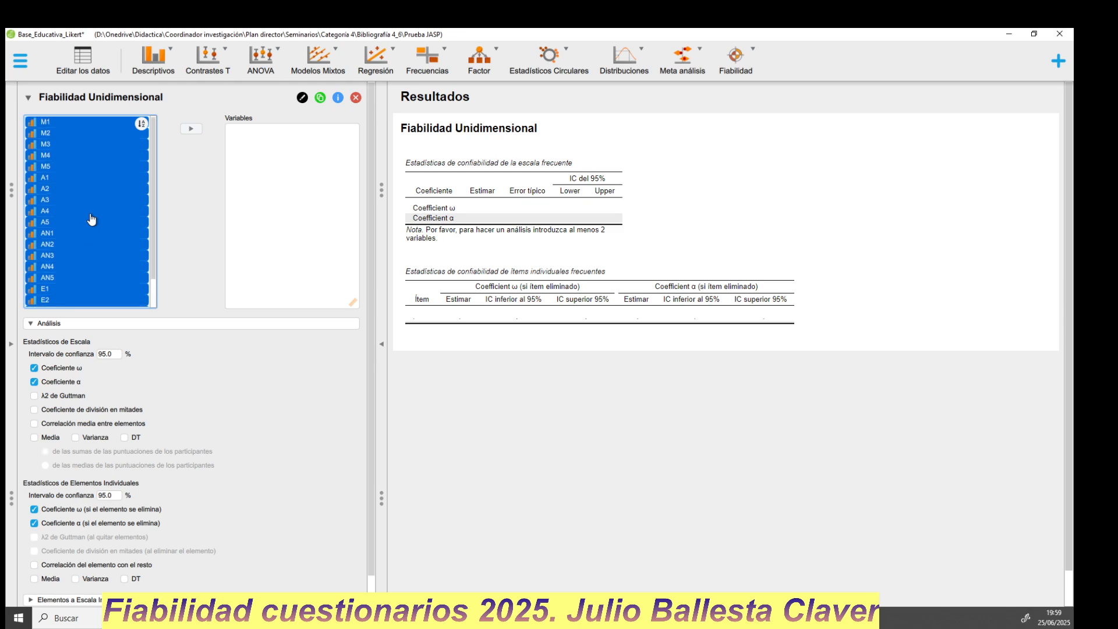
{"action": "left_click", "coordinate": [189, 130]}
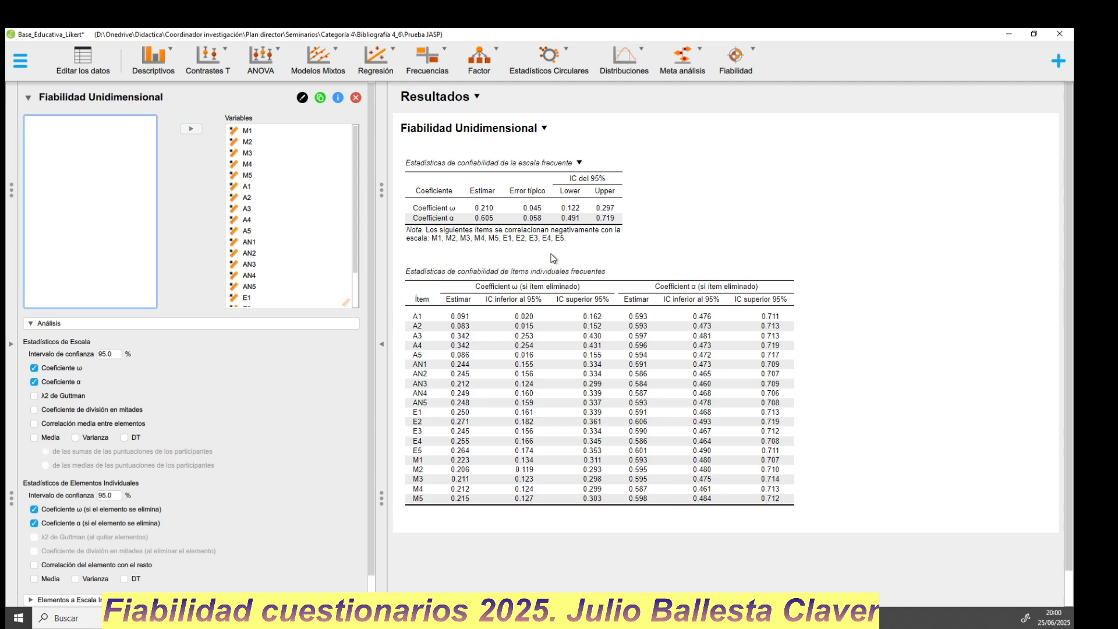
Enlarge the results and examine the scale coefficients, the negative-correlation note and the individual item statistics
{"action": "scroll", "coordinate": [553, 258], "scroll_direction": "up", "scroll_amount": 4, "text": "ctrl"}
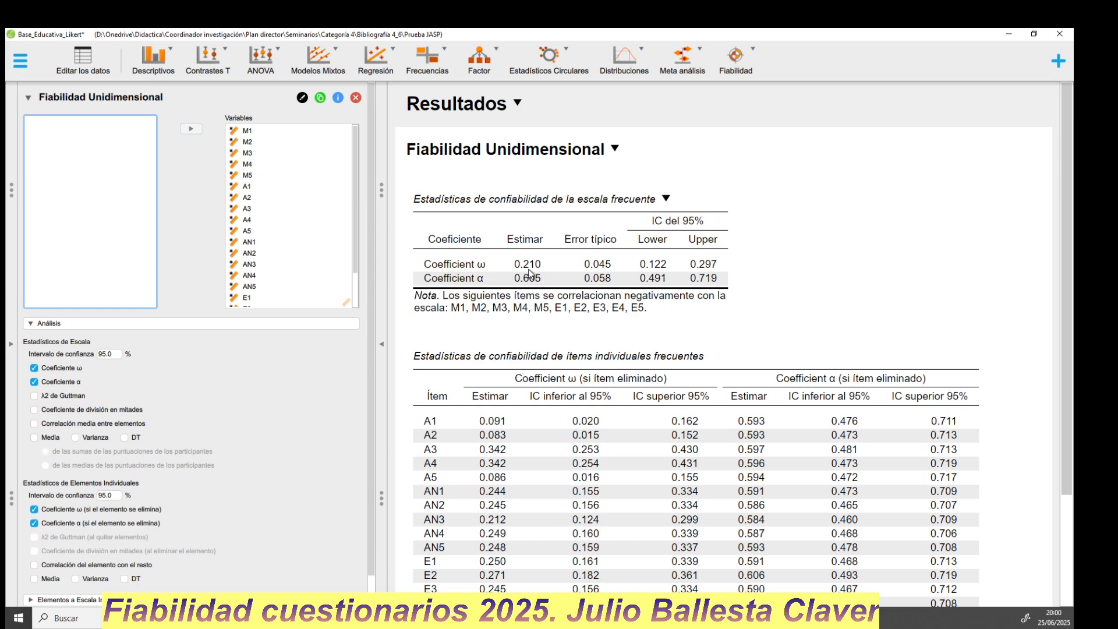
{"action": "scroll", "coordinate": [529, 271], "scroll_direction": "down", "scroll_amount": 3}
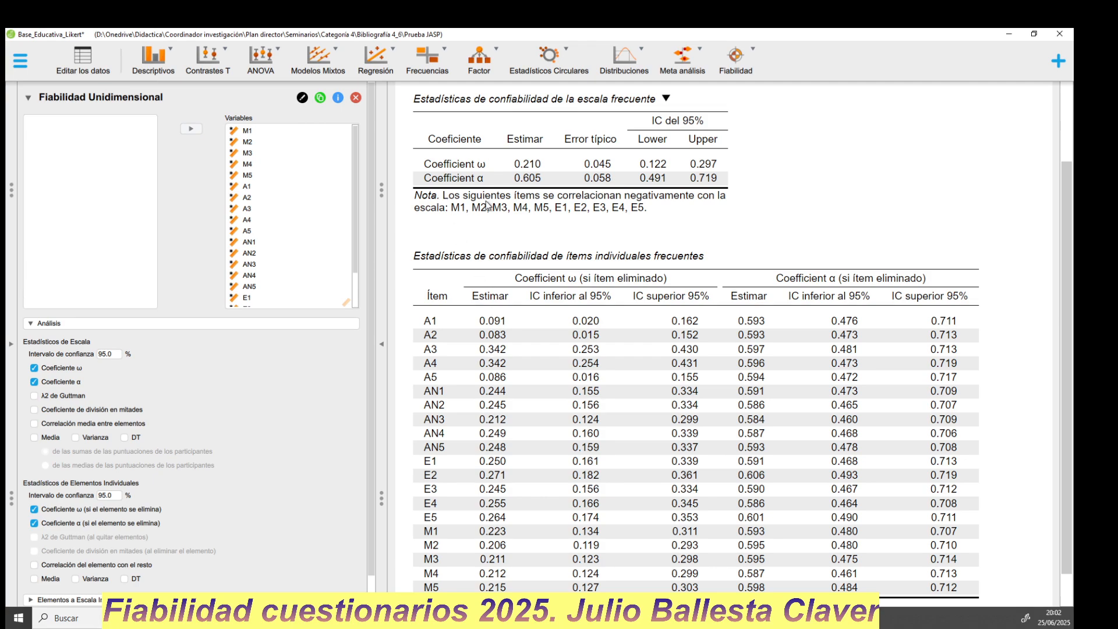
{"action": "key", "text": "ctrl+plus"}
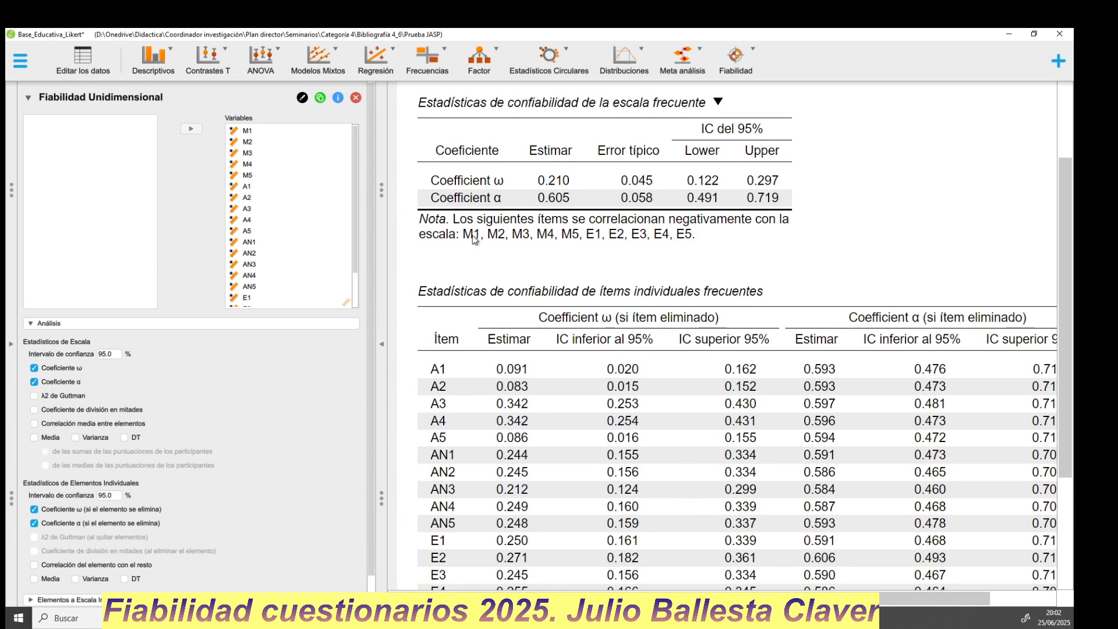
{"action": "key", "text": "ctrl+minus"}
{"action": "key", "text": "ctrl+minus"}
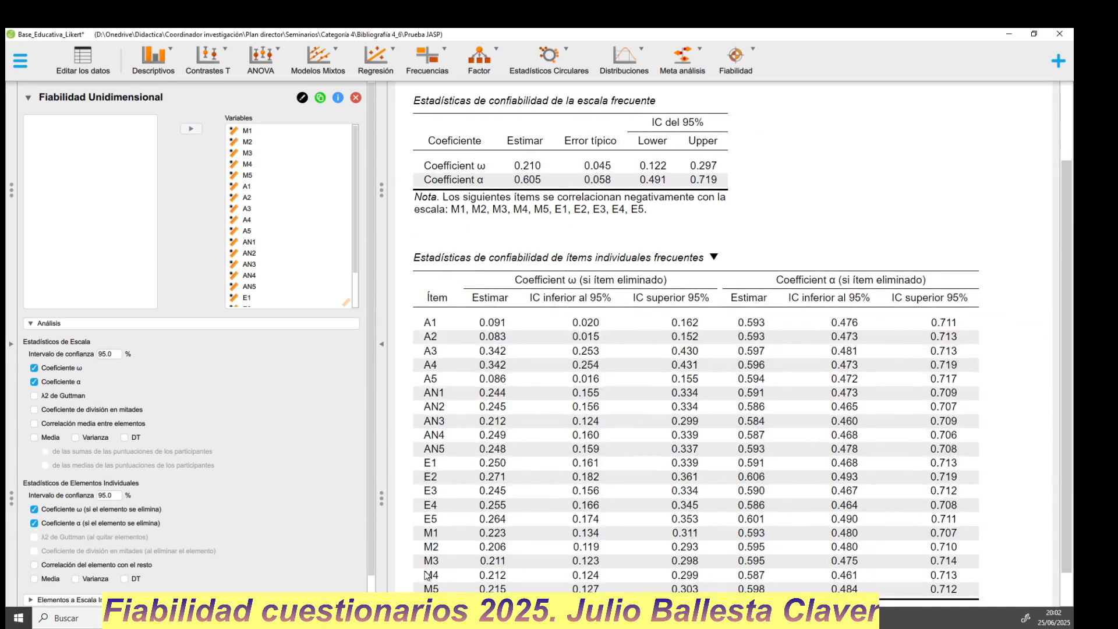
Switch to the slideshow and go back to the slide describing the questionnaire's items and four theoretical dimensions
{"action": "left_click", "coordinate": [506, 617]}
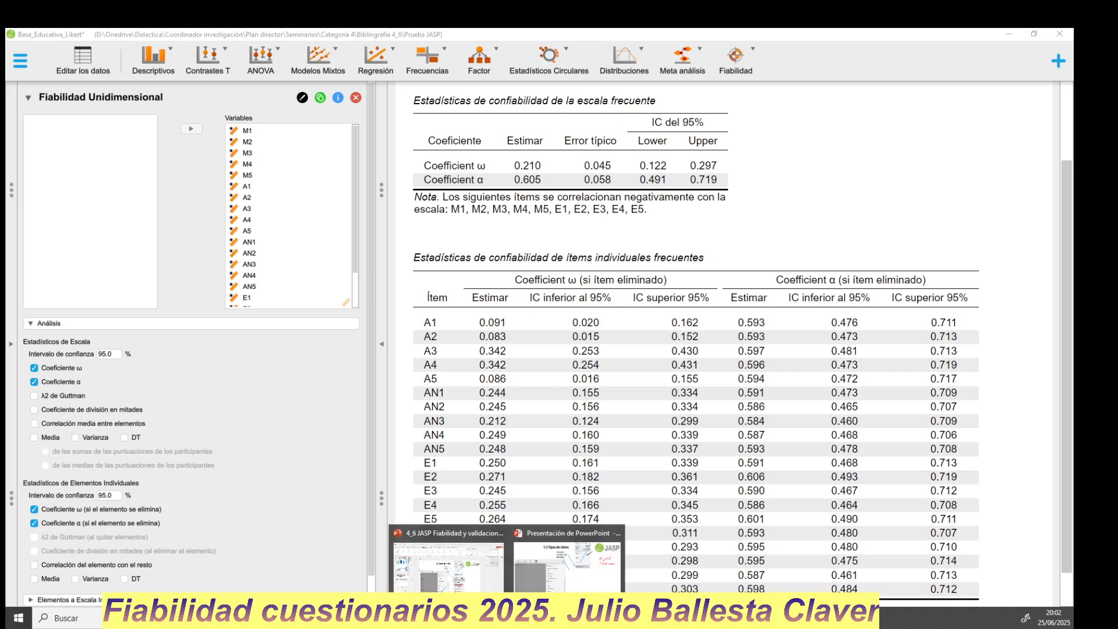
{"action": "left_click", "coordinate": [558, 578]}
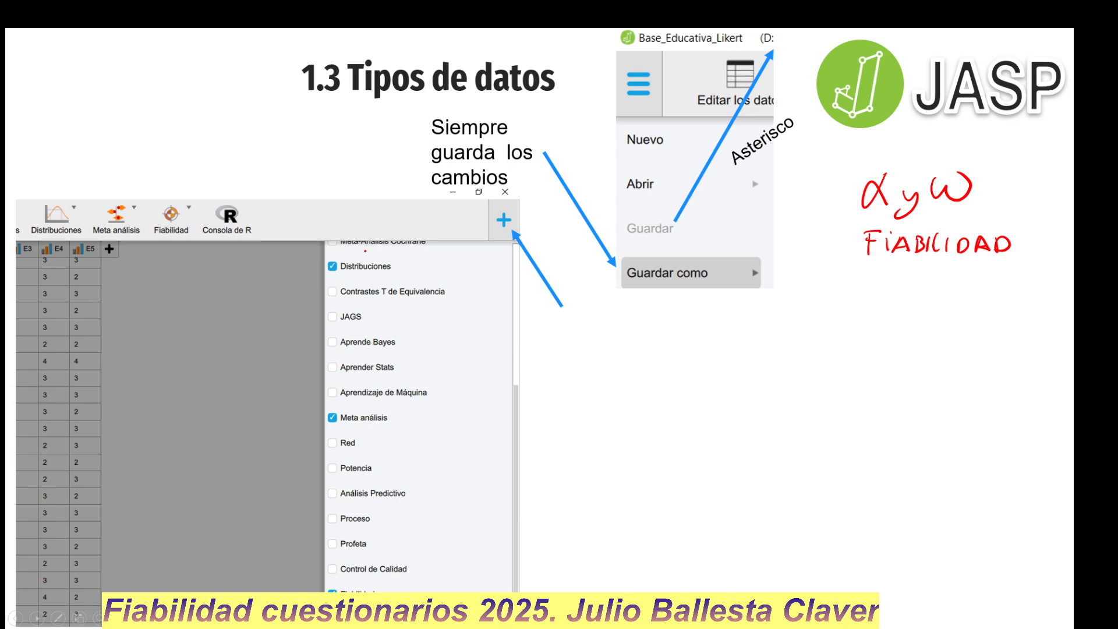
{"action": "key", "text": "Left"}
{"action": "key", "text": "Left"}
{"action": "key", "text": "Left"}
{"action": "key", "text": "Left"}
{"action": "key", "text": "Left"}
{"action": "key", "text": "Right"}
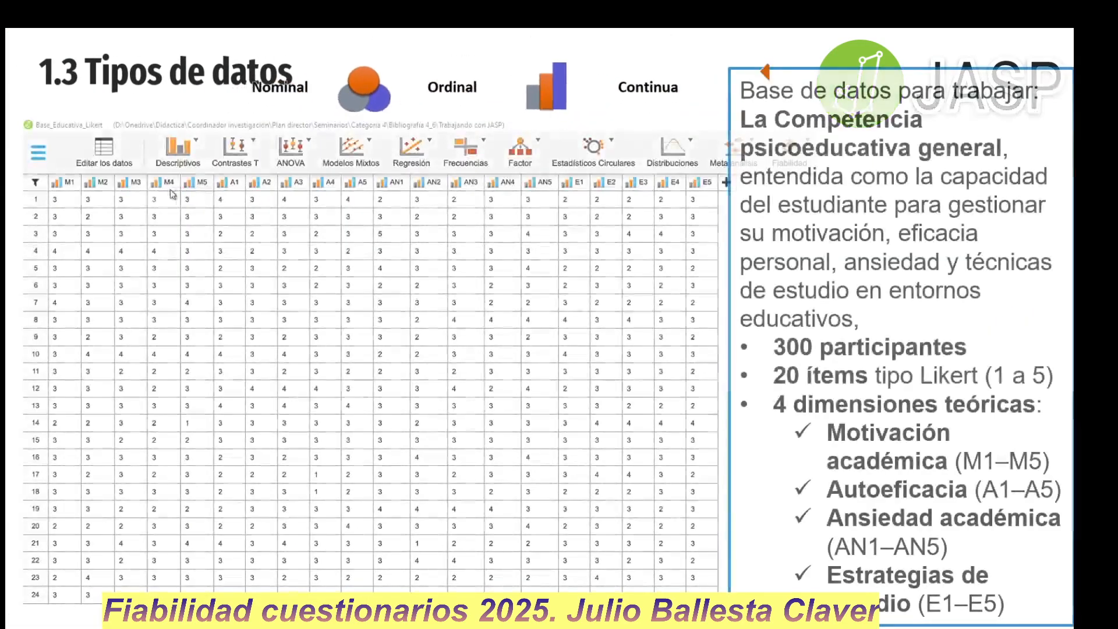
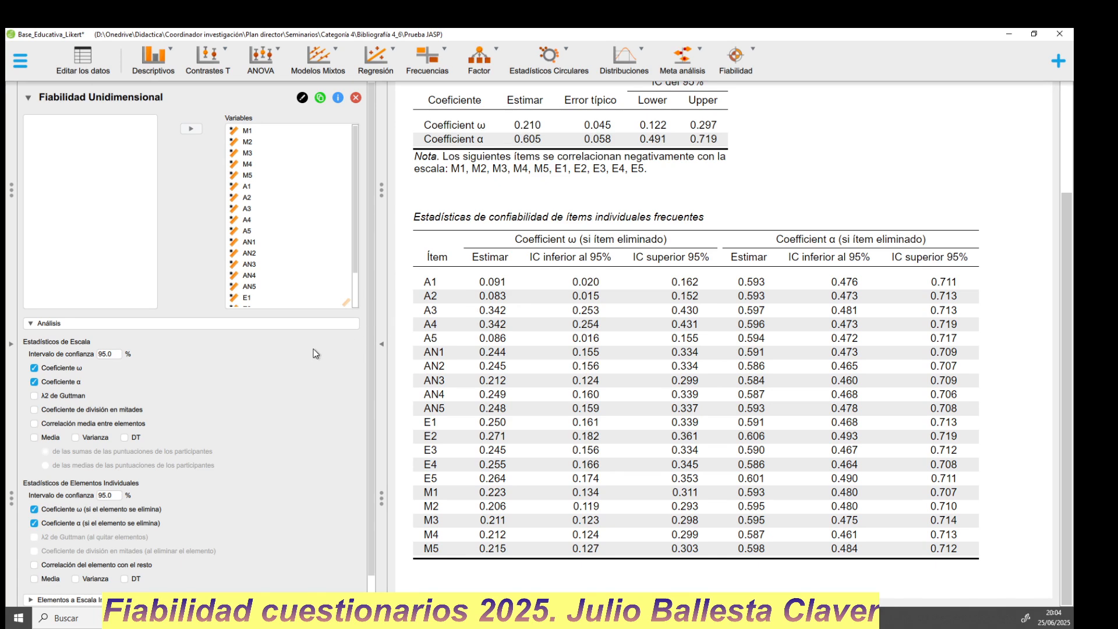
Expand the Elementos a Escala Invertida options and move items M1 to M5 to the inverted scale
{"action": "scroll", "coordinate": [255, 387], "scroll_direction": "down", "scroll_amount": 1}
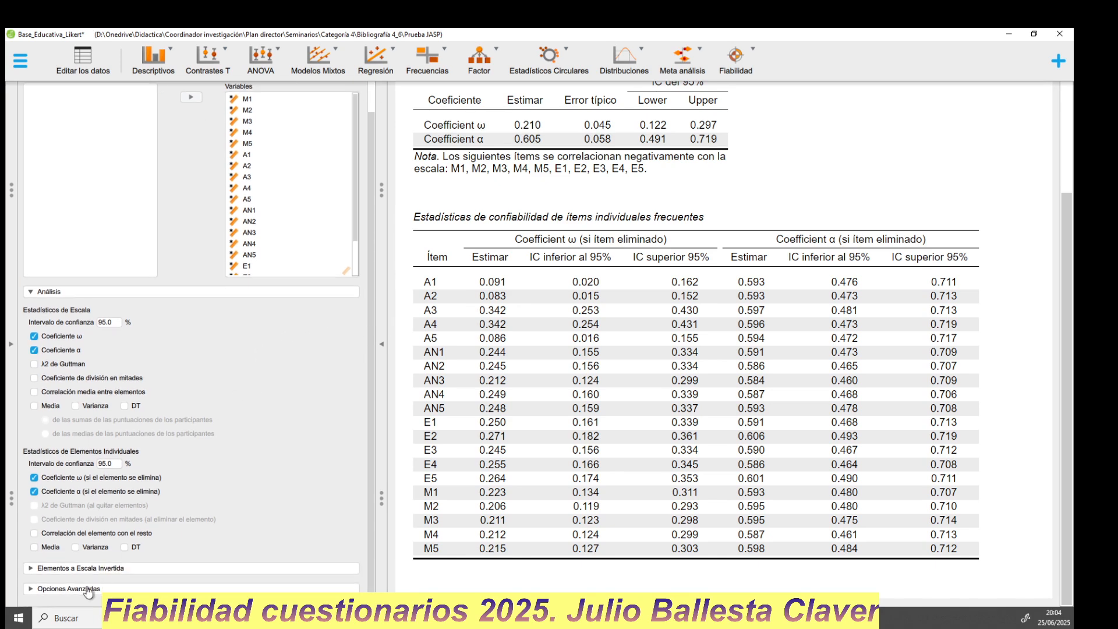
{"action": "left_click", "coordinate": [88, 568]}
{"action": "scroll", "coordinate": [146, 366], "scroll_direction": "down", "scroll_amount": 5}
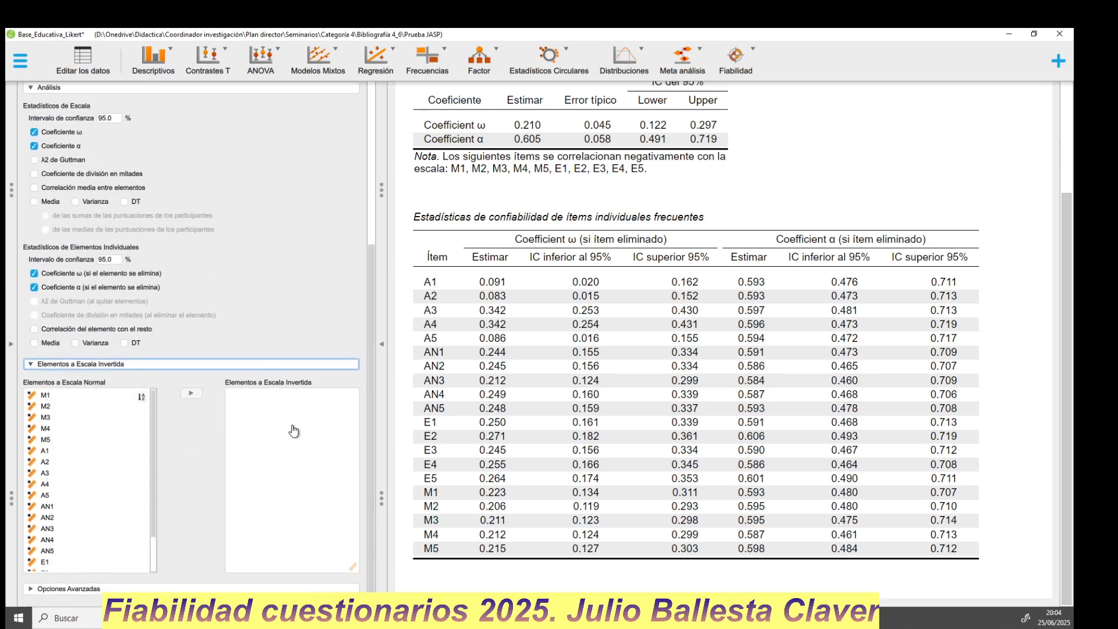
{"action": "left_click", "coordinate": [56, 397]}
{"action": "left_click_drag", "start_coordinate": [56, 397], "coordinate": [58, 445]}
{"action": "left_click", "coordinate": [191, 393]}
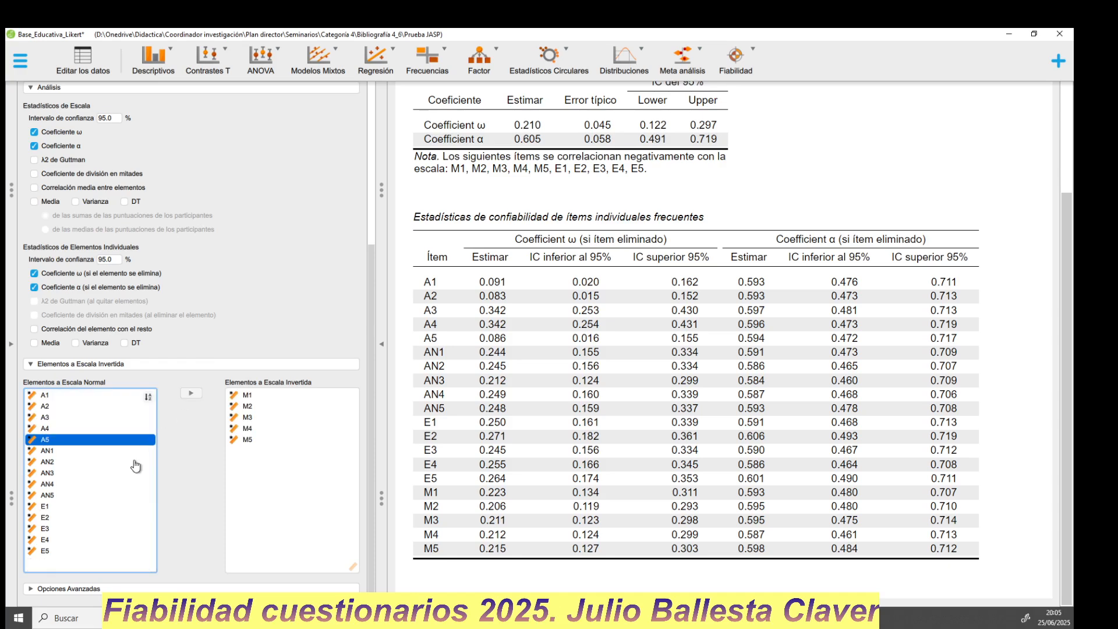
Move items E1 to E5 to the inverted scale as well
{"action": "left_click", "coordinate": [57, 506]}
{"action": "left_click_drag", "start_coordinate": [56, 512], "coordinate": [56, 550]}
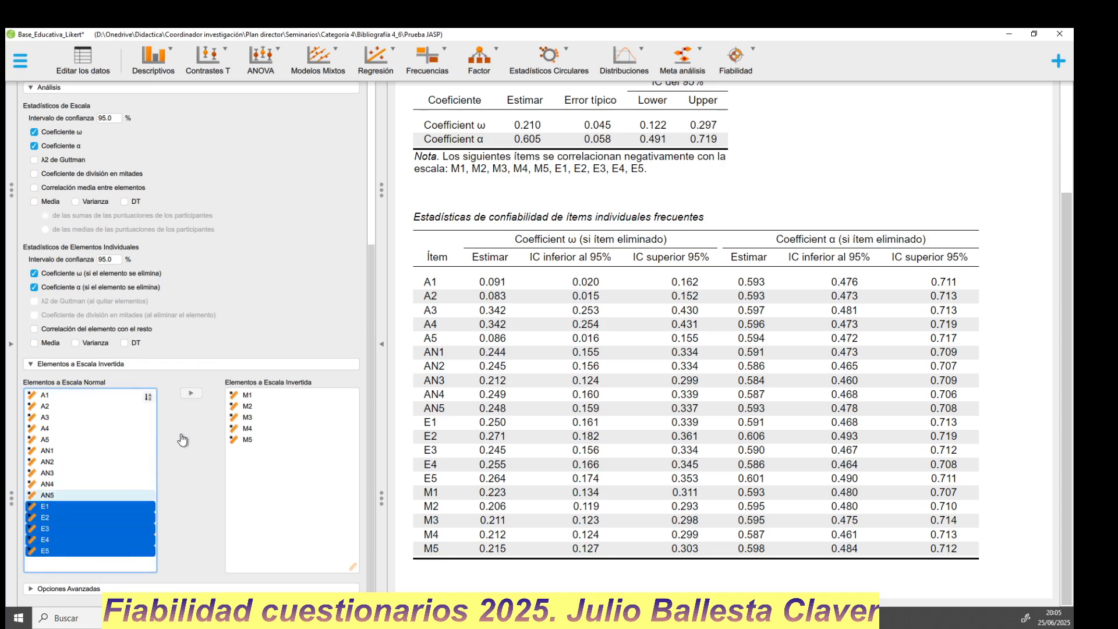
{"action": "left_click", "coordinate": [191, 393]}
Examine the recalculated scale coefficients and individual item statistics with the M and E items inverted
{"action": "scroll", "coordinate": [567, 325], "scroll_direction": "up", "scroll_amount": 3}
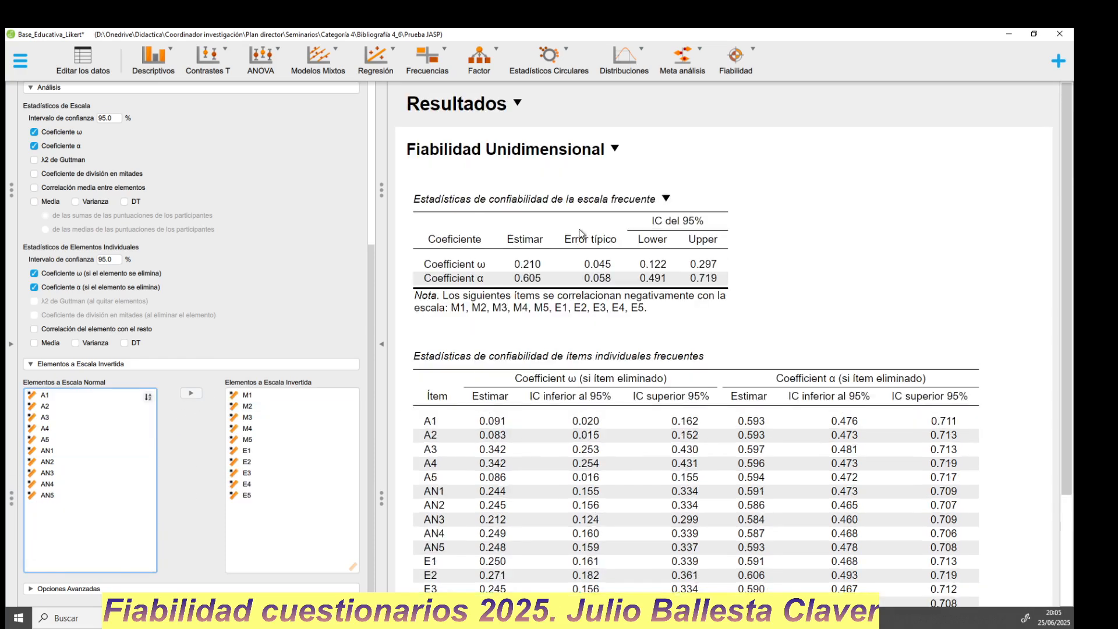
{"action": "scroll", "coordinate": [593, 247], "scroll_direction": "down", "scroll_amount": 2}
{"action": "scroll", "coordinate": [582, 248], "scroll_direction": "up", "scroll_amount": 2}
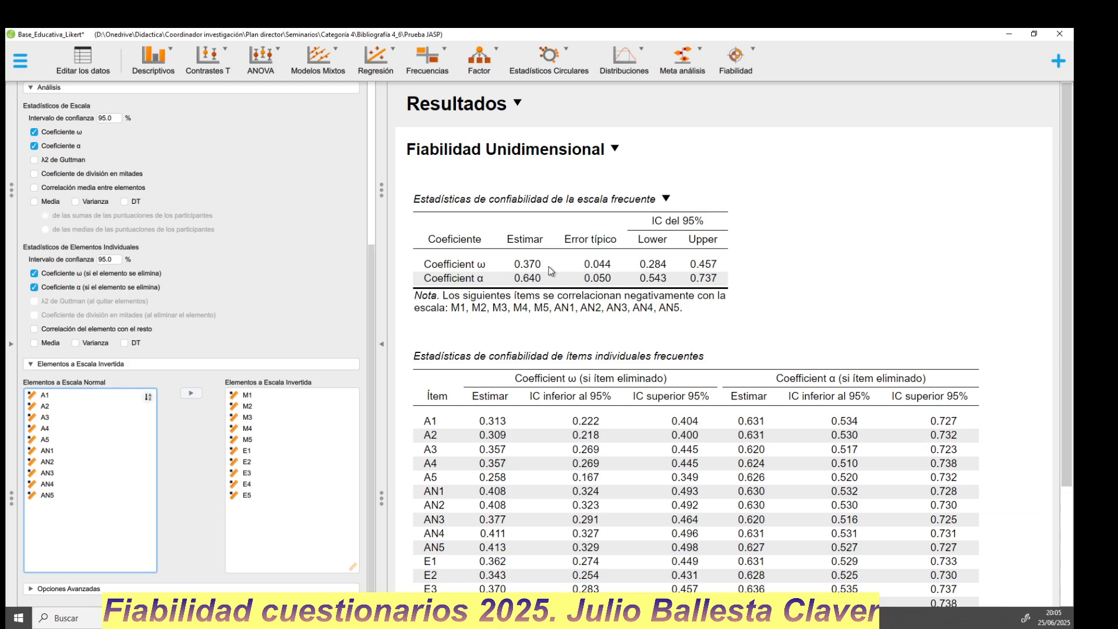
{"action": "scroll", "coordinate": [548, 266], "scroll_direction": "down", "scroll_amount": 2}
{"action": "scroll", "coordinate": [546, 233], "scroll_direction": "up", "scroll_amount": 2}
Return to the start of the analysis settings and save the JASP file
{"action": "scroll", "coordinate": [135, 186], "scroll_direction": "up", "scroll_amount": 5}
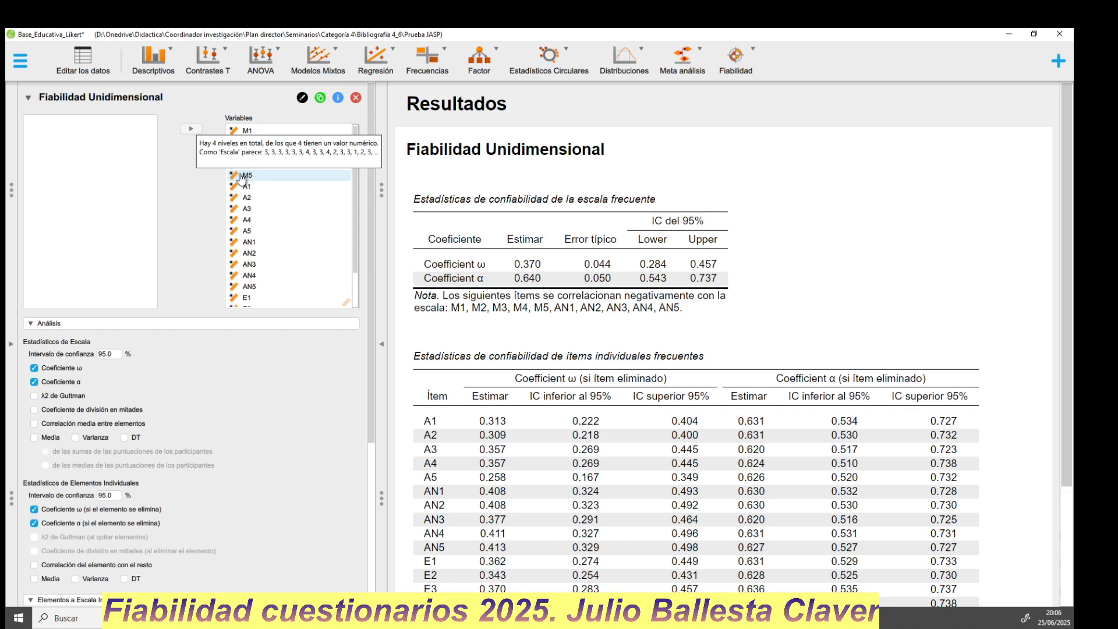
{"action": "left_click", "coordinate": [20, 60]}
{"action": "left_click", "coordinate": [58, 149]}
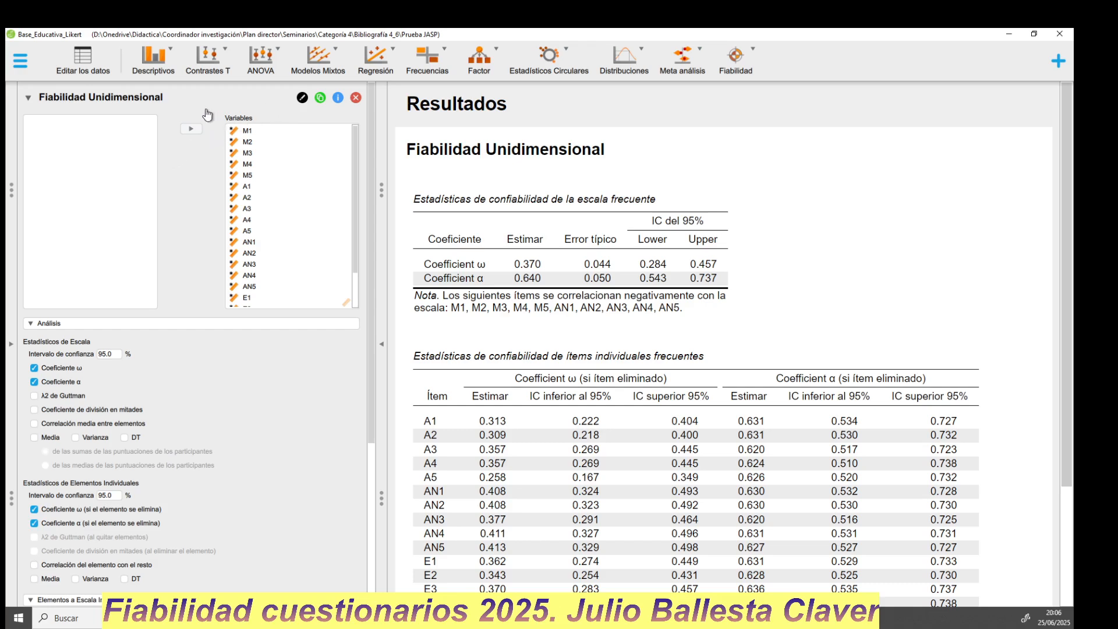
Move all the inverted M and E items back to the normal scale, leaving the inverted list empty
{"action": "scroll", "coordinate": [91, 476], "scroll_direction": "down", "scroll_amount": 5}
{"action": "left_click", "coordinate": [247, 473]}
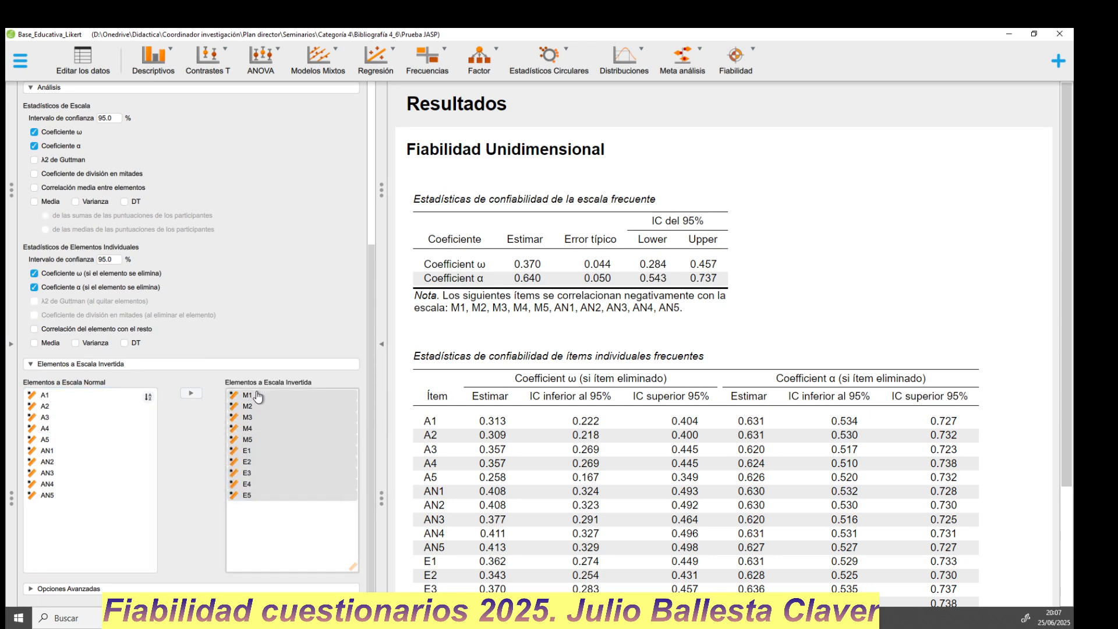
{"action": "left_click", "coordinate": [259, 399]}
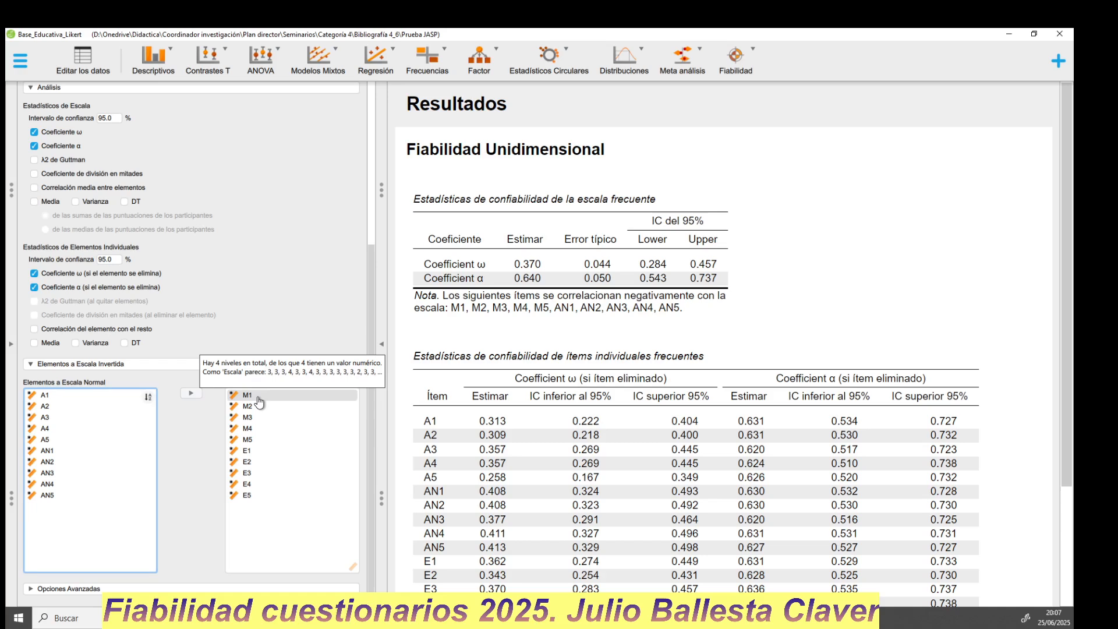
{"action": "double_click", "coordinate": [263, 493]}
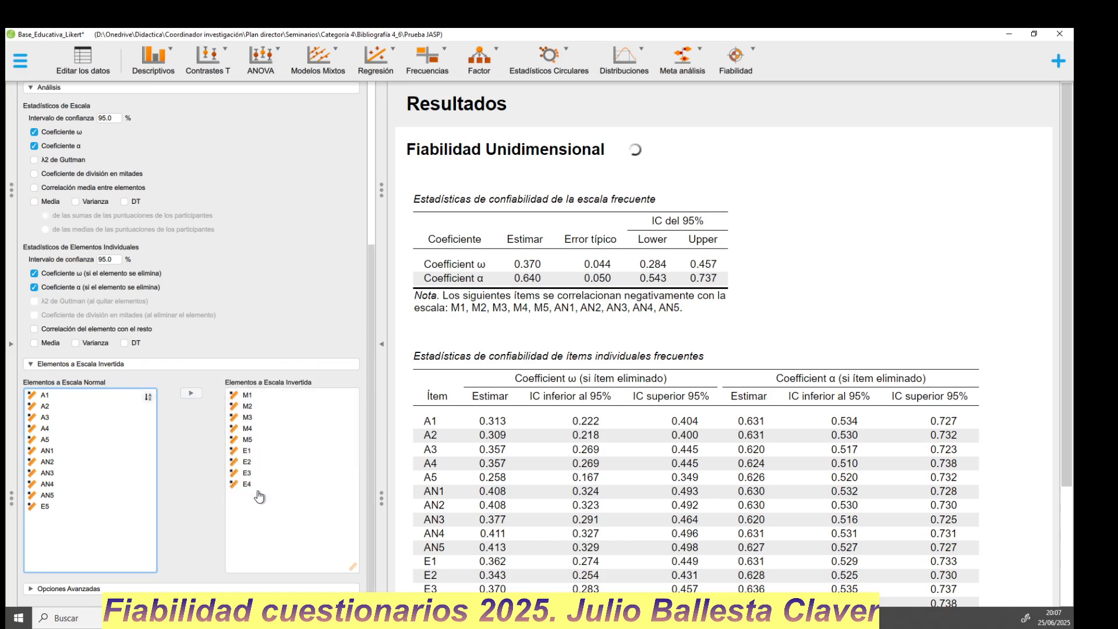
{"action": "left_click", "coordinate": [247, 396]}
{"action": "left_click", "coordinate": [247, 484], "text": "shift"}
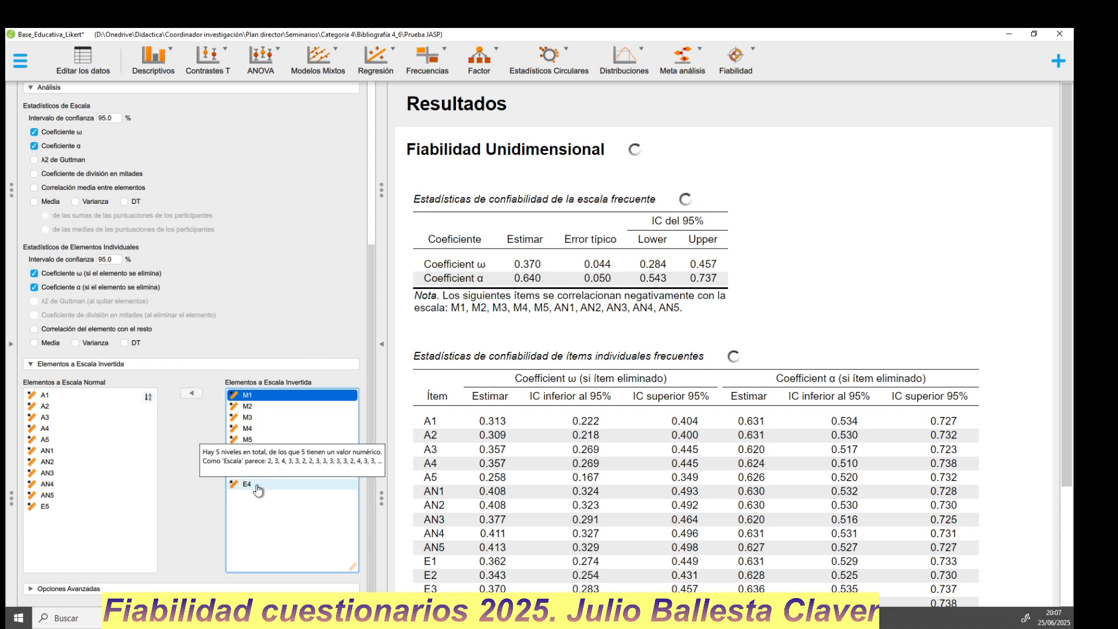
{"action": "left_click", "coordinate": [192, 393]}
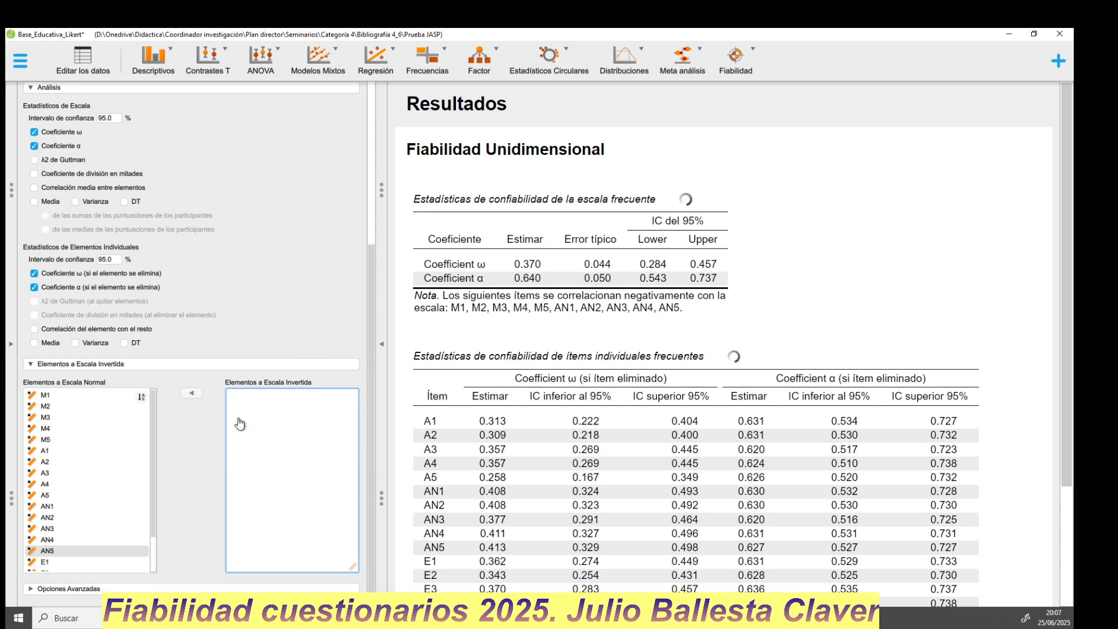
Duplicate the unidimensional reliability analysis and remove all items from the copy's variables
{"action": "scroll", "coordinate": [240, 424], "scroll_direction": "up", "scroll_amount": 5}
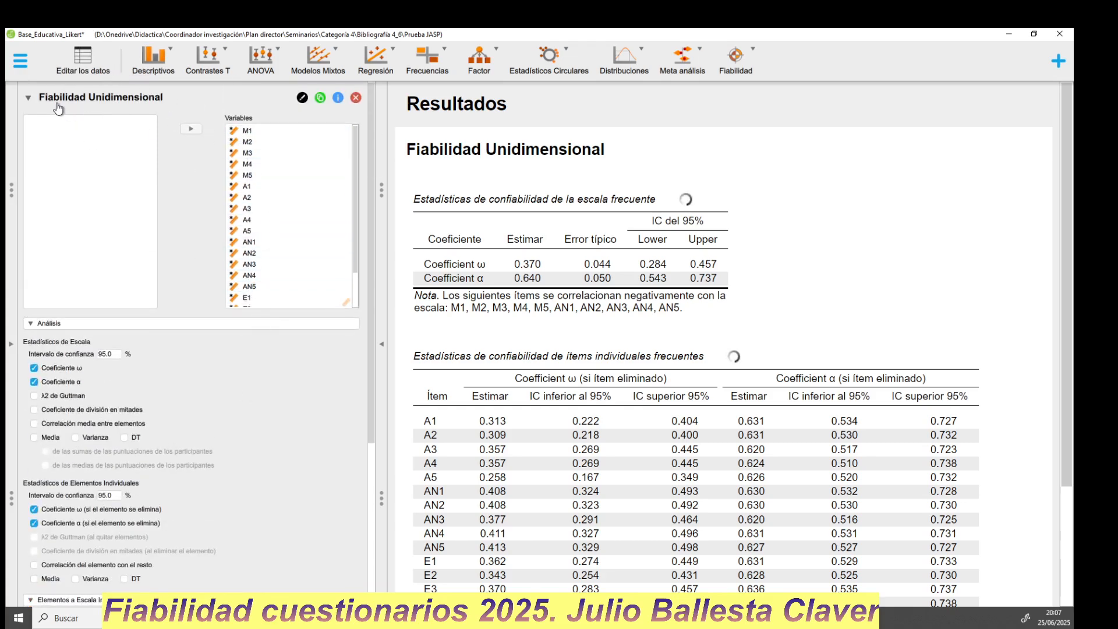
{"action": "left_click", "coordinate": [320, 99]}
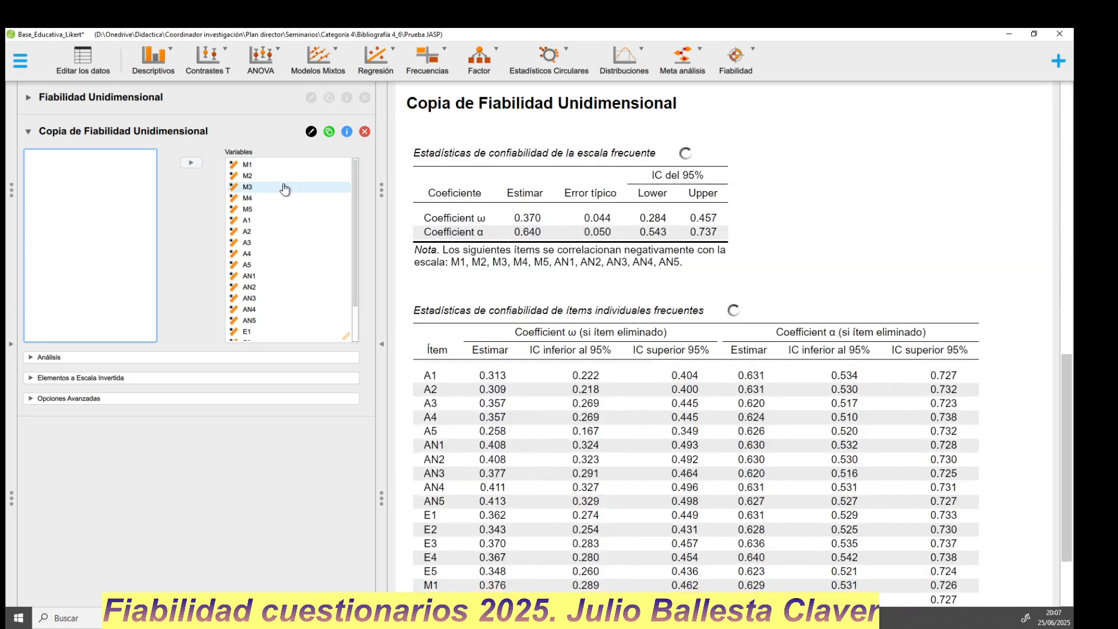
{"action": "left_click", "coordinate": [253, 167]}
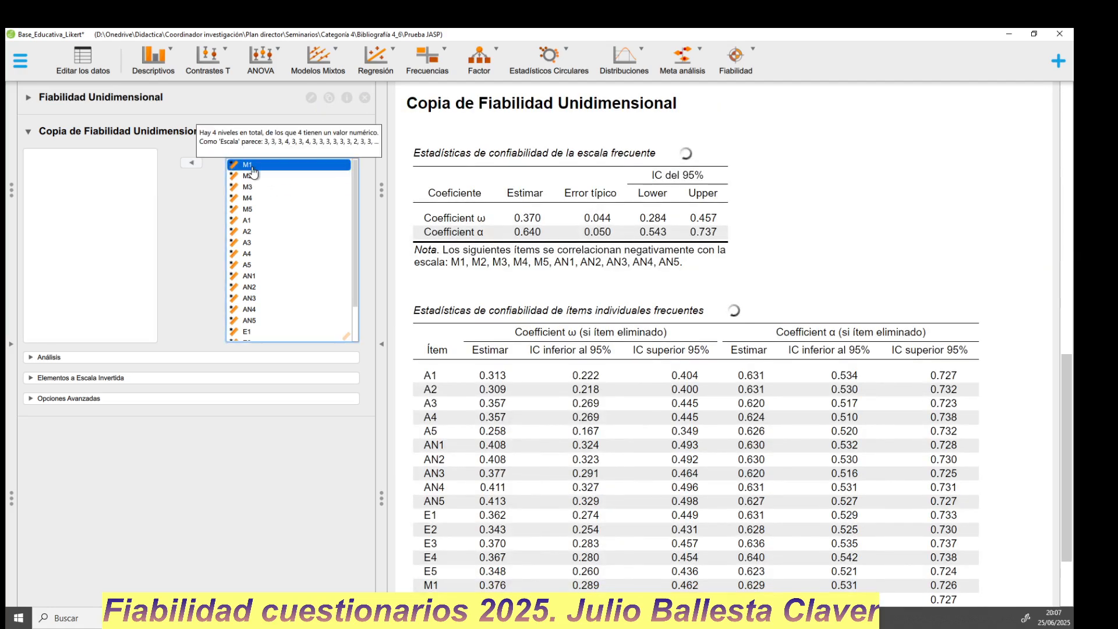
{"action": "scroll", "coordinate": [242, 287], "scroll_direction": "down", "scroll_amount": 3}
{"action": "left_click", "coordinate": [247, 335], "text": "shift"}
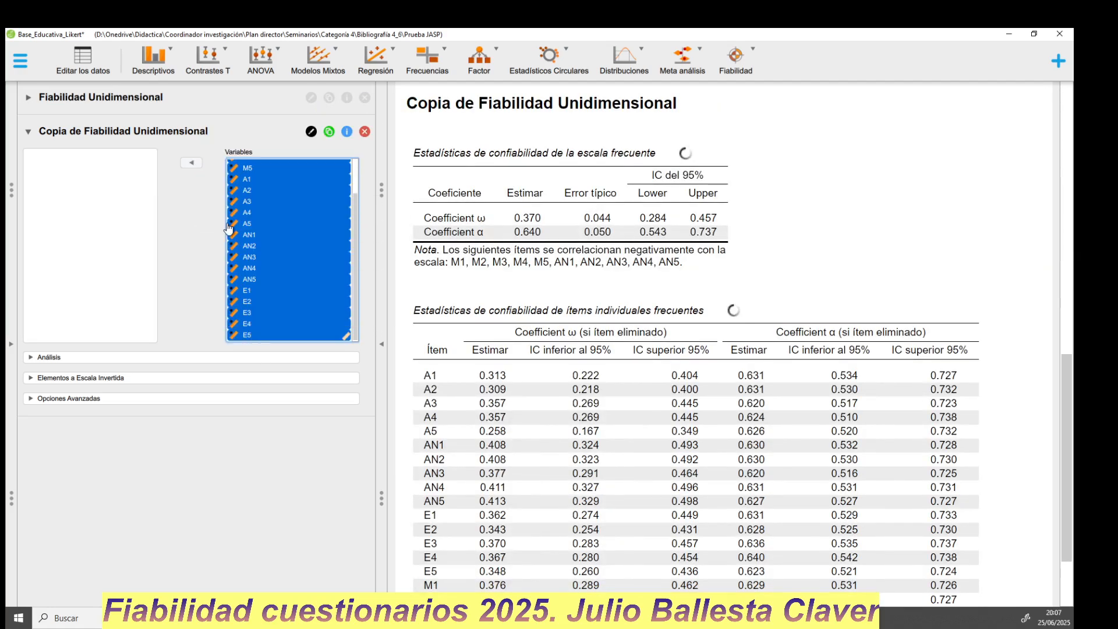
{"action": "left_click", "coordinate": [191, 162]}
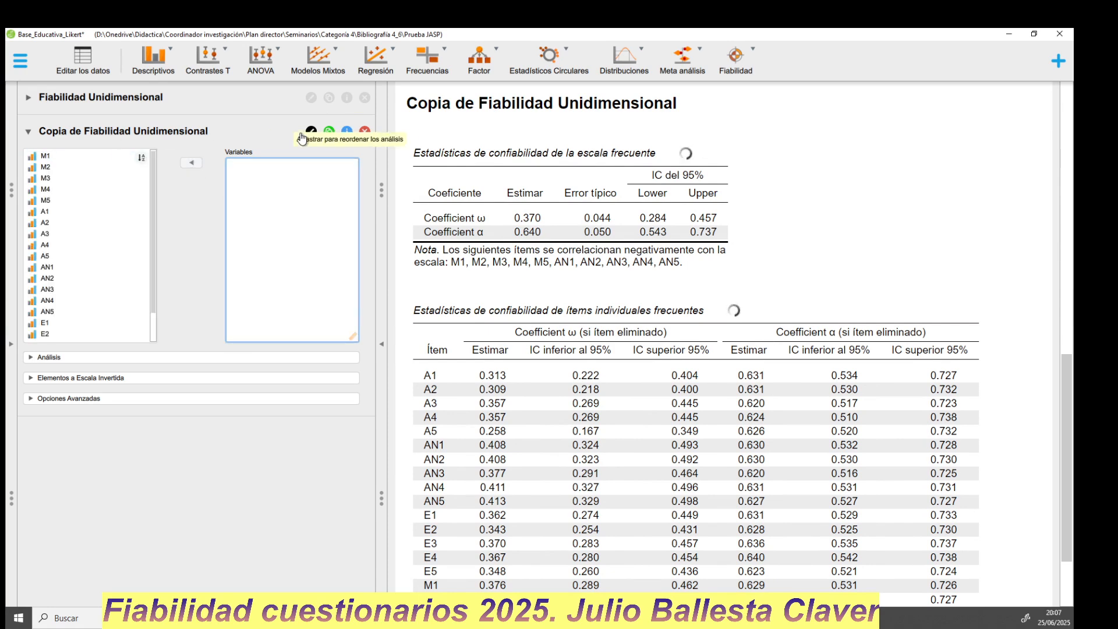
Rename the duplicated analysis as "Fiabilidad Unidimensional de M"
{"action": "left_click", "coordinate": [310, 132]}
{"action": "left_click_drag", "start_coordinate": [84, 134], "coordinate": [31, 136]}
{"action": "key", "text": "BackSpace"}
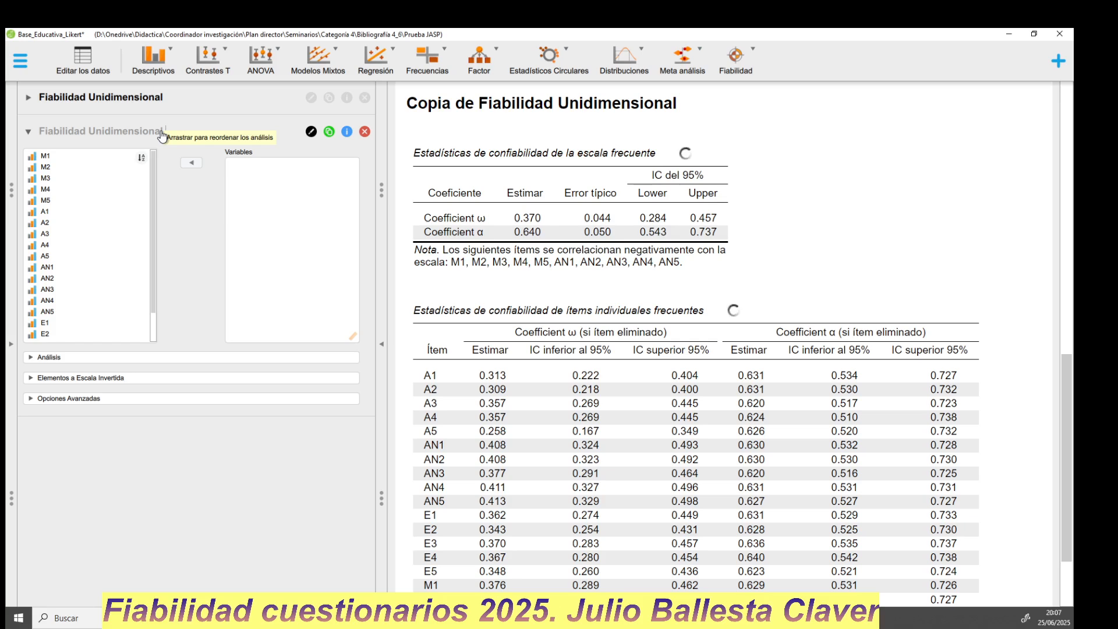
{"action": "type", "text": "M"}
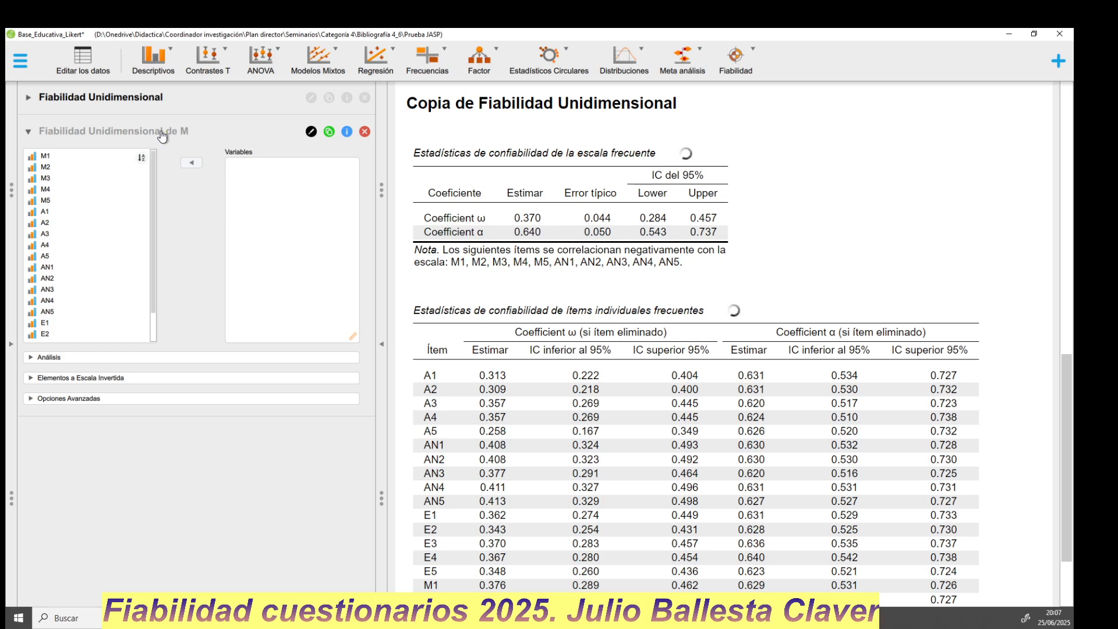
Assign items M1 to M5 as the variables of the M analysis and check its scale coefficients
{"action": "left_click", "coordinate": [52, 158]}
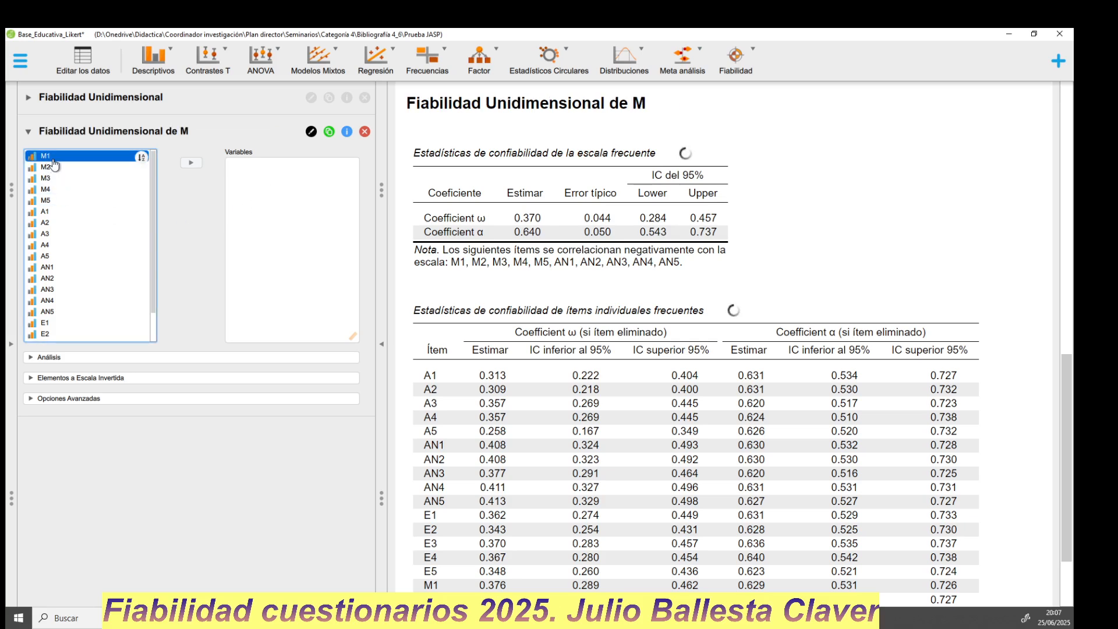
{"action": "left_click_drag", "start_coordinate": [53, 161], "coordinate": [58, 200]}
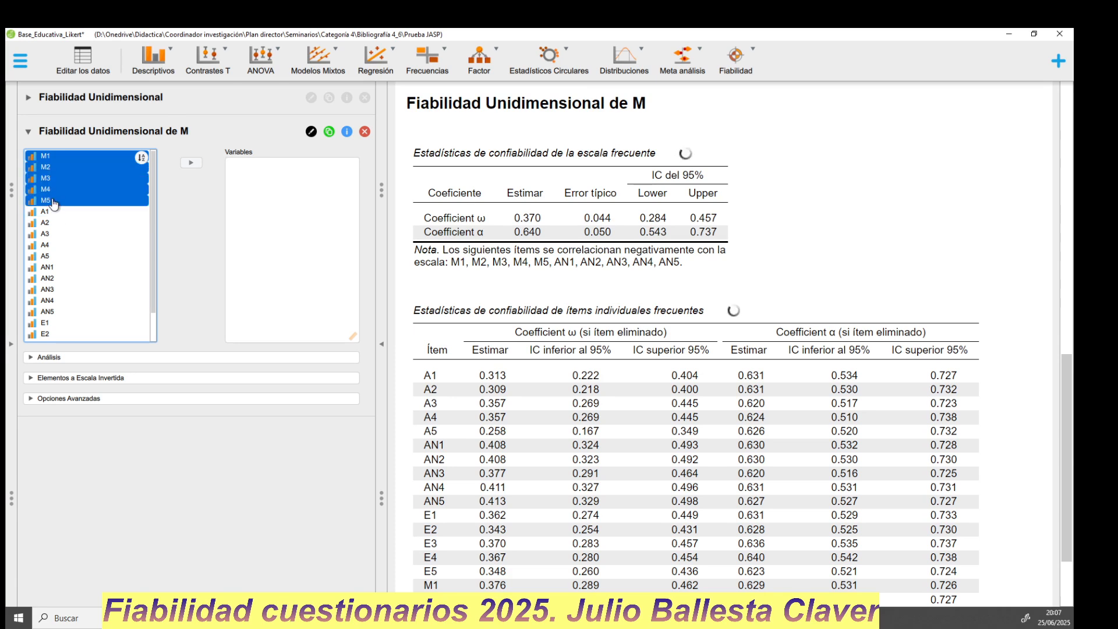
{"action": "left_click", "coordinate": [200, 163]}
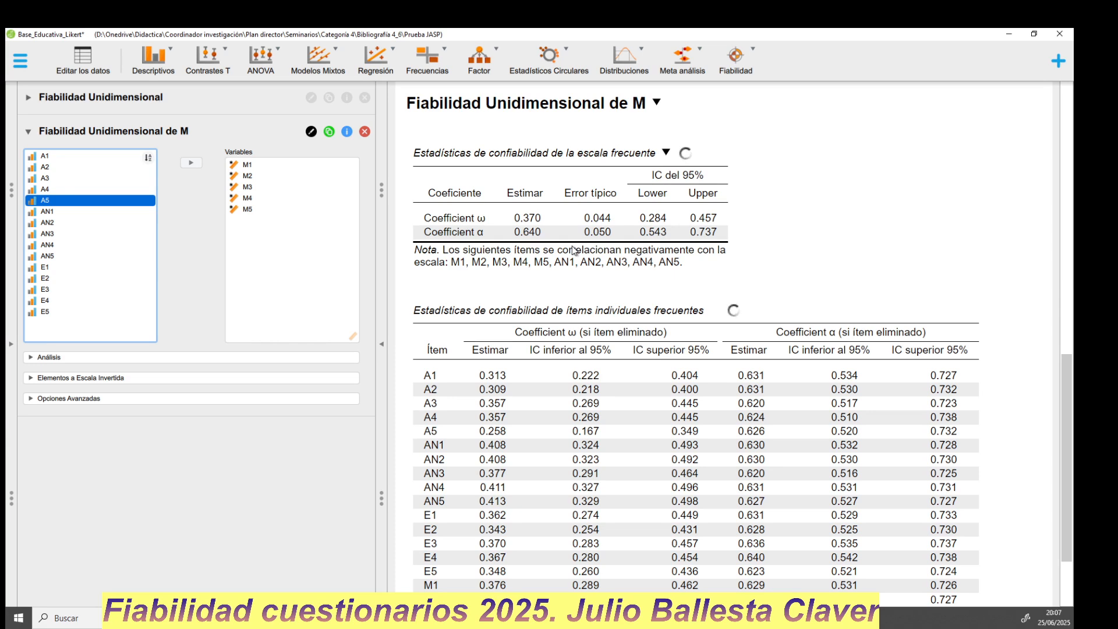
{"action": "scroll", "coordinate": [672, 233], "scroll_direction": "down", "scroll_amount": 3}
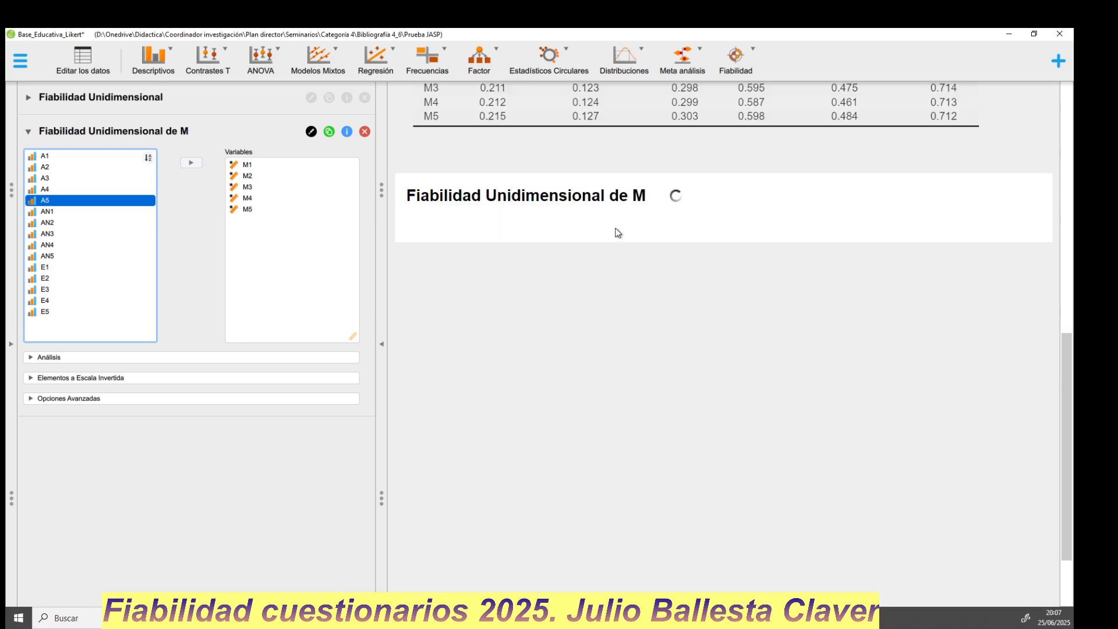
{"action": "left_click", "coordinate": [526, 314]}
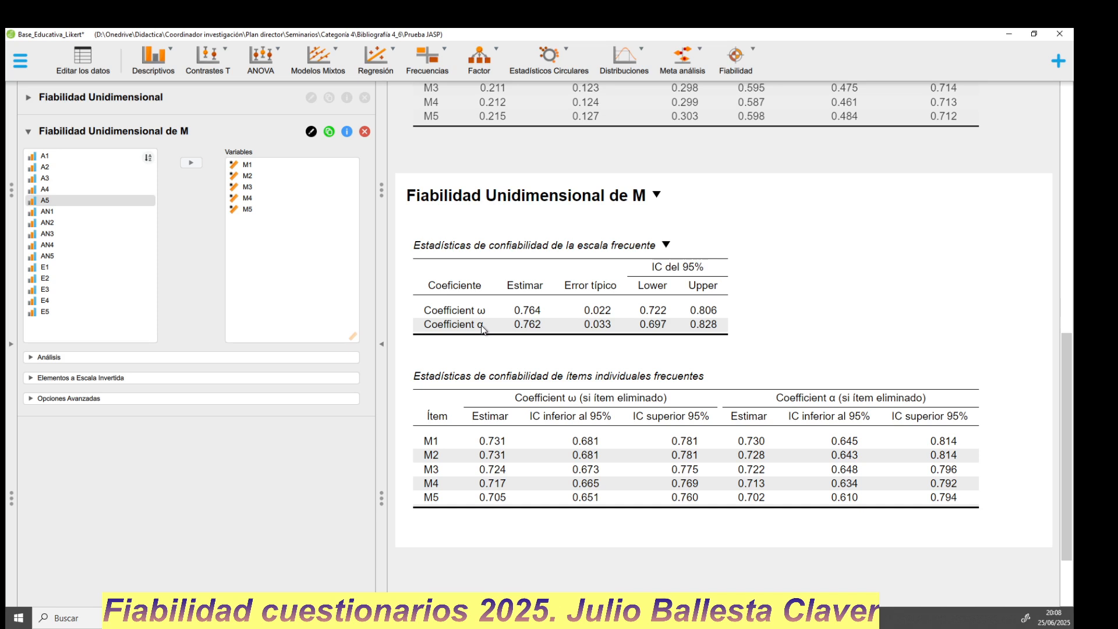
Duplicate the M analysis and rename the copy as "Fiabilidad Unidimensional de A"
{"action": "left_click", "coordinate": [329, 133]}
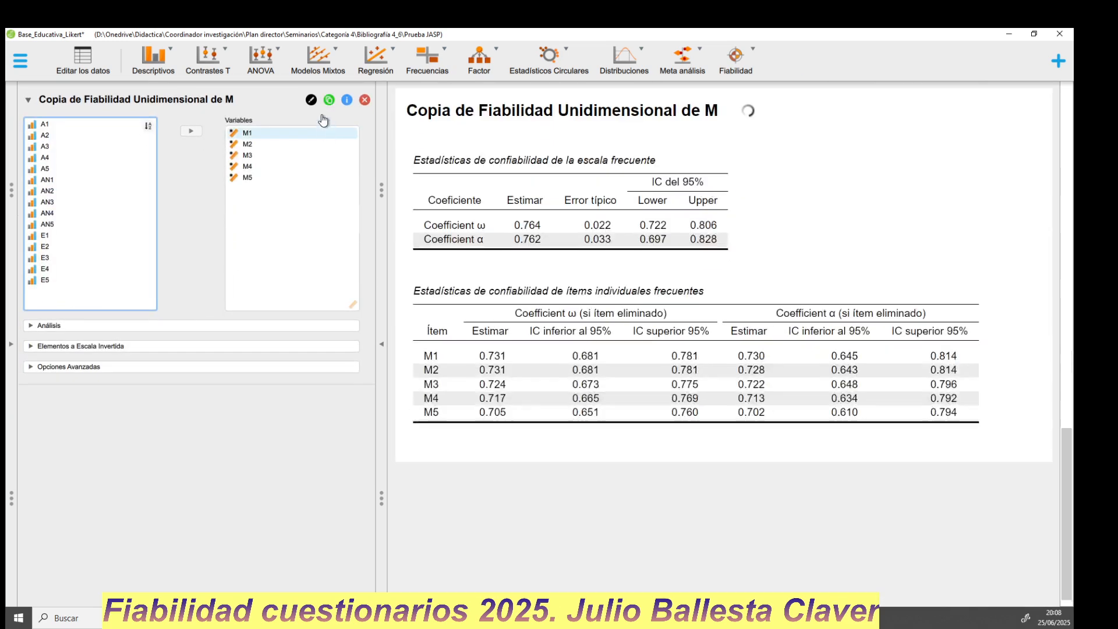
{"action": "left_click_drag", "start_coordinate": [82, 166], "coordinate": [9, 164]}
{"action": "key", "text": "BackSpace"}
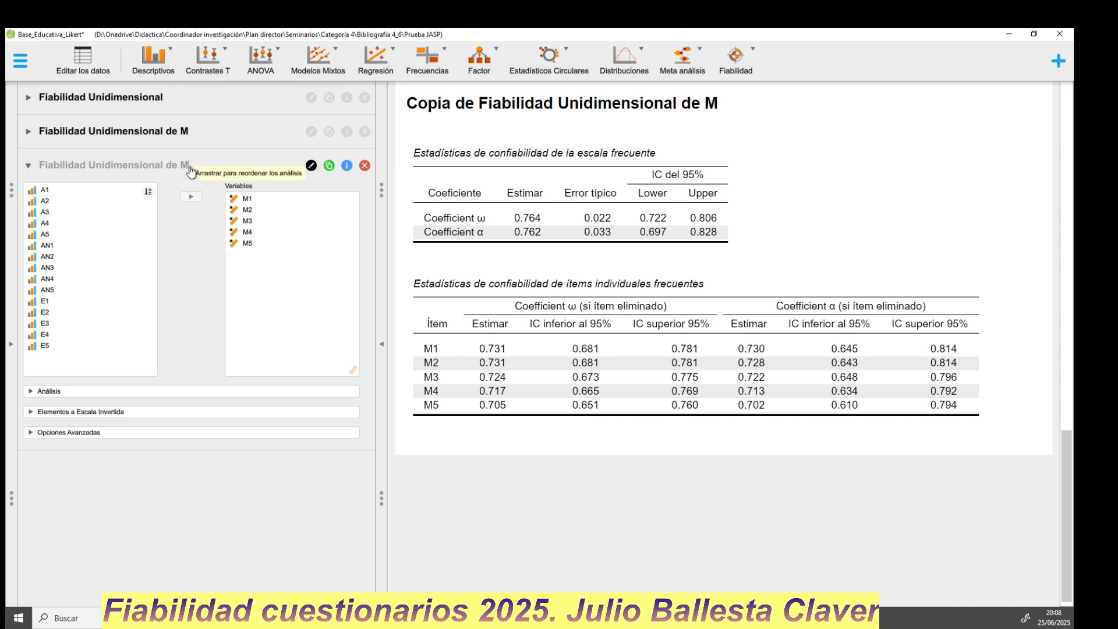
Replace items M1 to M5 with A1 to A5 as the variables of the A analysis
{"action": "left_click", "coordinate": [248, 198]}
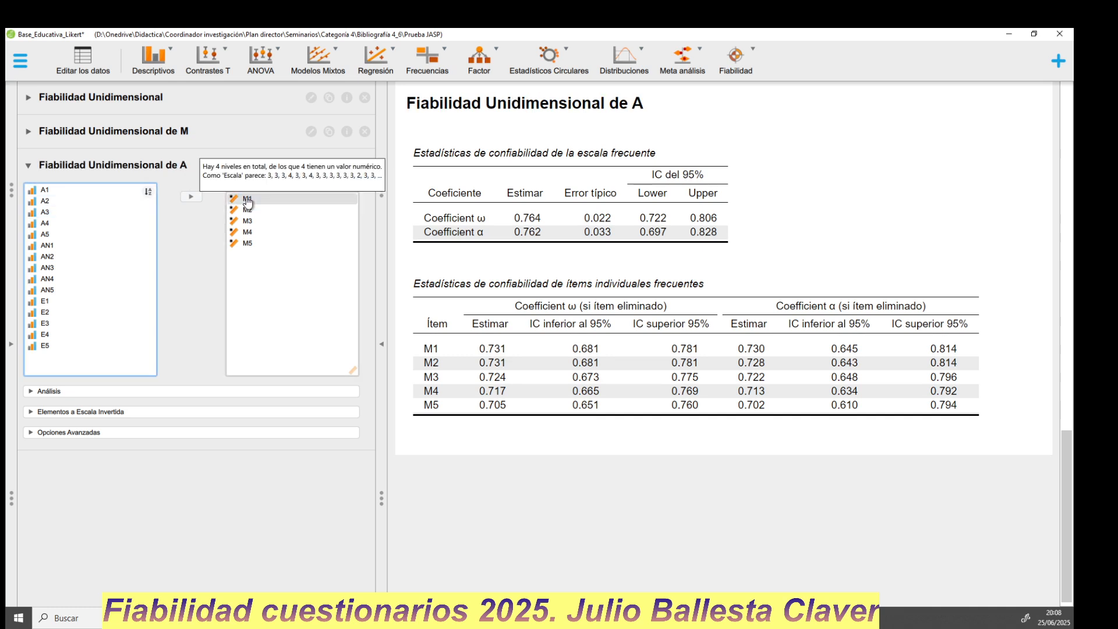
{"action": "double_click", "coordinate": [248, 199]}
{"action": "double_click", "coordinate": [247, 199]}
{"action": "double_click", "coordinate": [248, 199]}
{"action": "double_click", "coordinate": [248, 200]}
{"action": "double_click", "coordinate": [247, 199]}
{"action": "left_click_drag", "start_coordinate": [45, 245], "coordinate": [346, 221]}
{"action": "double_click", "coordinate": [45, 256]}
{"action": "left_click", "coordinate": [46, 249]}
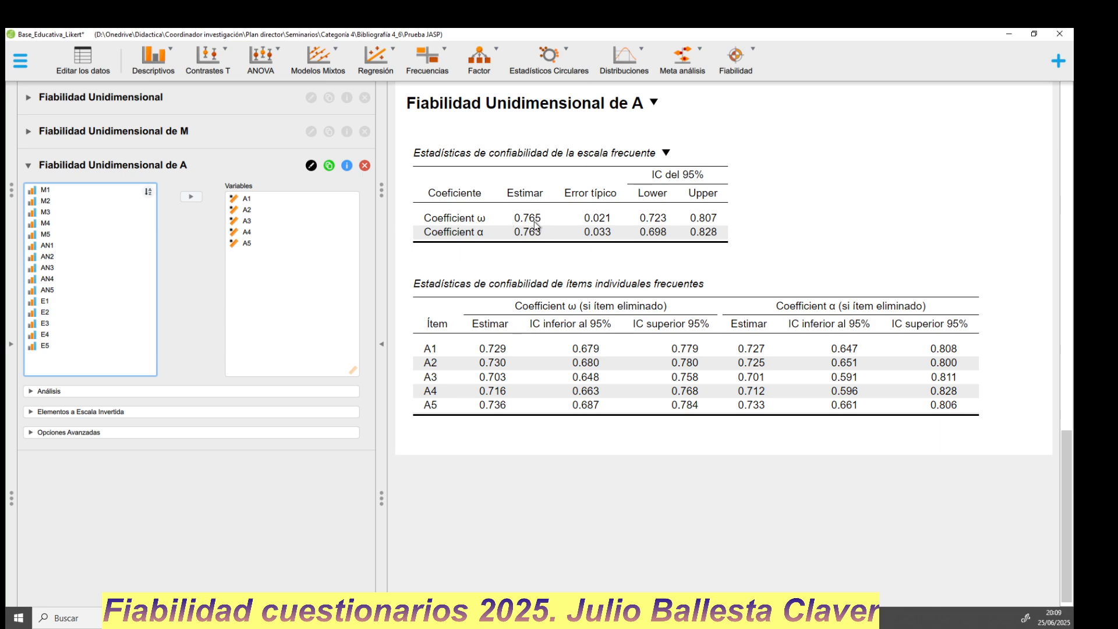
Duplicate the A analysis and rename the copy as "Fiabilidad Unidimensional de AN"
{"action": "scroll", "coordinate": [545, 230], "scroll_direction": "up", "scroll_amount": 2}
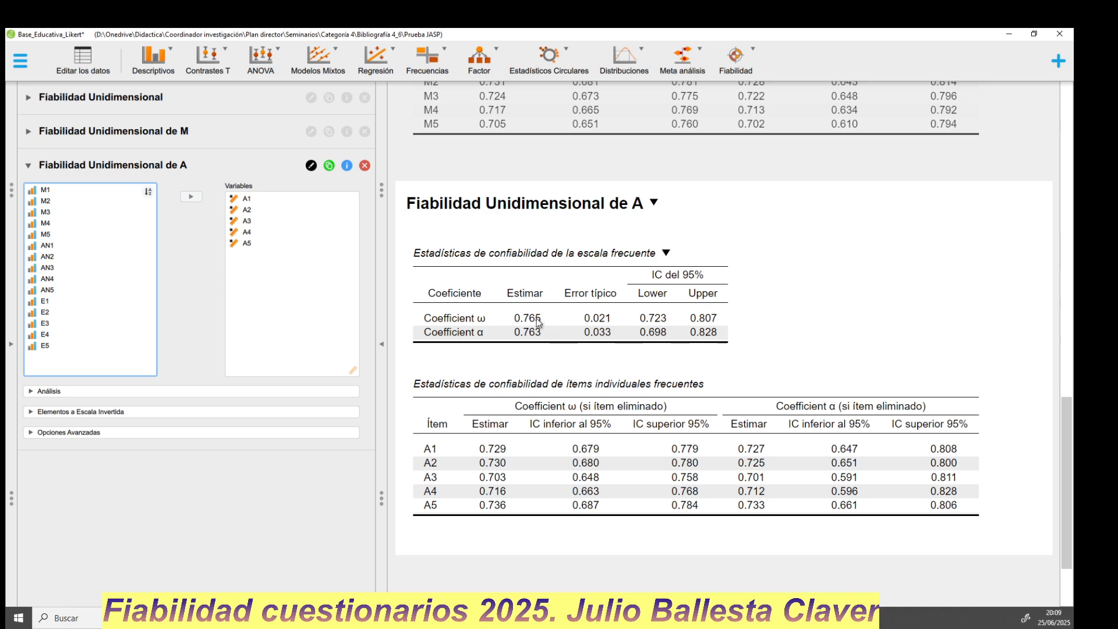
{"action": "scroll", "coordinate": [536, 321], "scroll_direction": "up", "scroll_amount": 4}
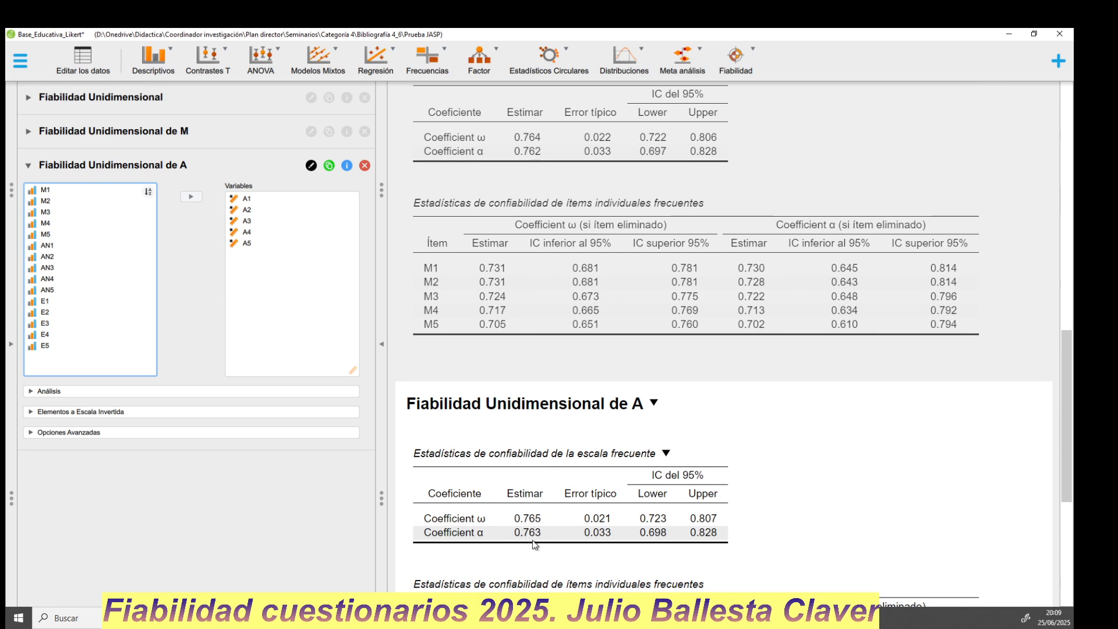
{"action": "scroll", "coordinate": [533, 504], "scroll_direction": "down", "scroll_amount": 2}
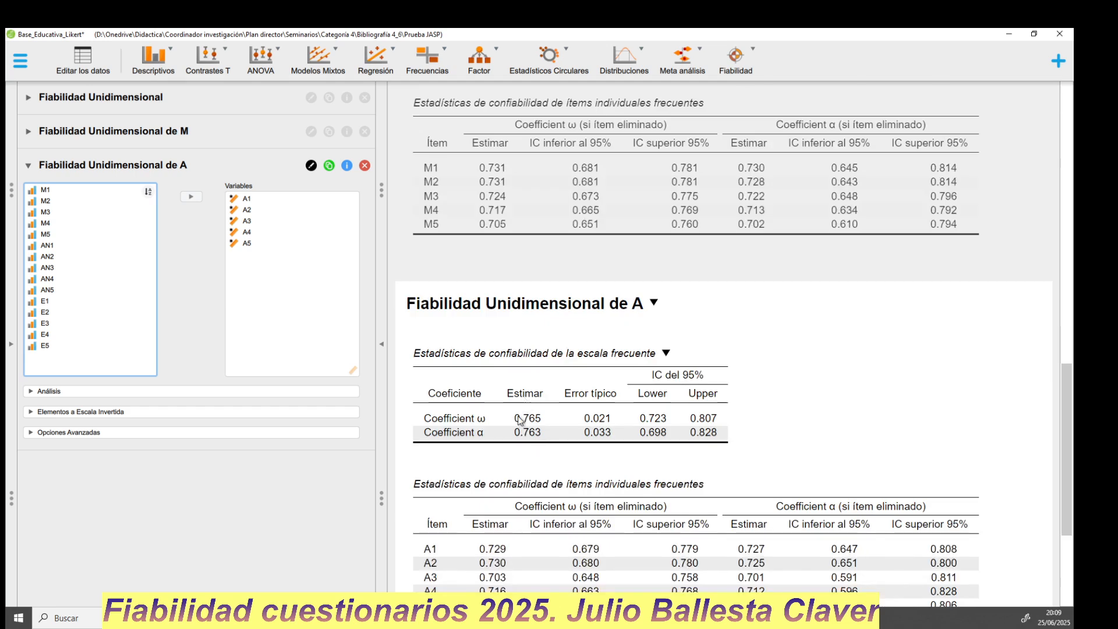
{"action": "scroll", "coordinate": [520, 420], "scroll_direction": "down", "scroll_amount": 2}
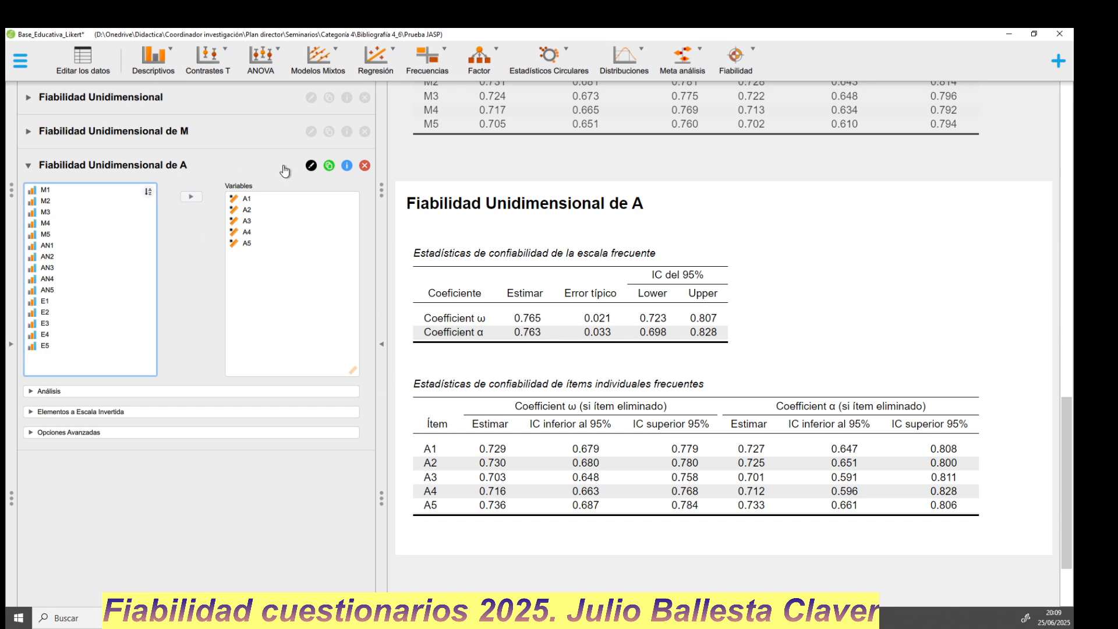
{"action": "left_click", "coordinate": [333, 168]}
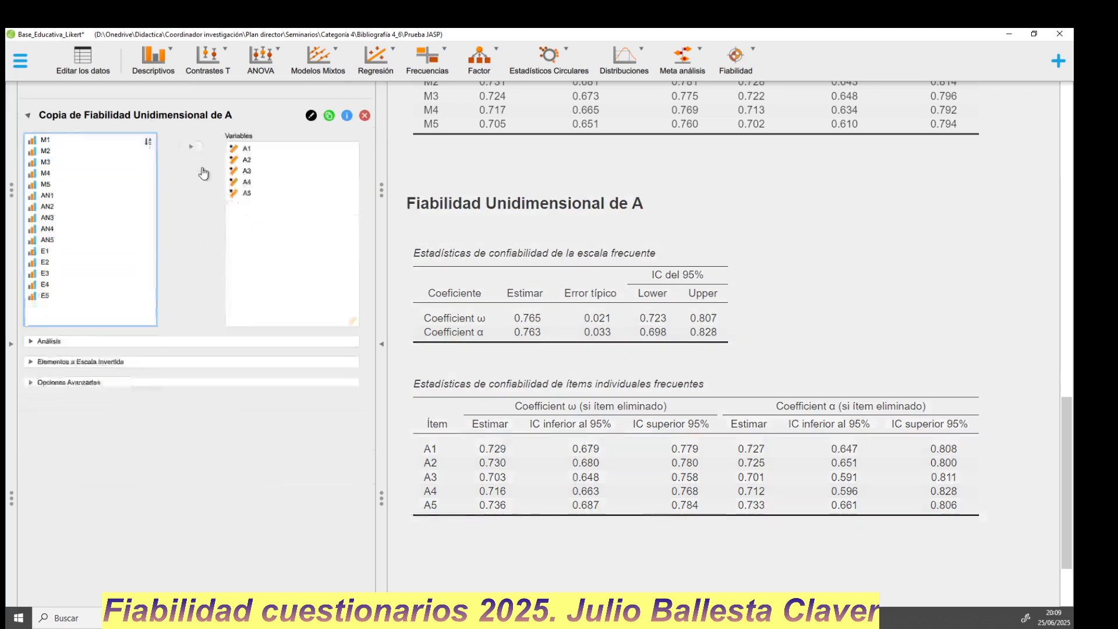
{"action": "left_click_drag", "start_coordinate": [83, 199], "coordinate": [39, 201]}
{"action": "key", "text": "BackSpace"}
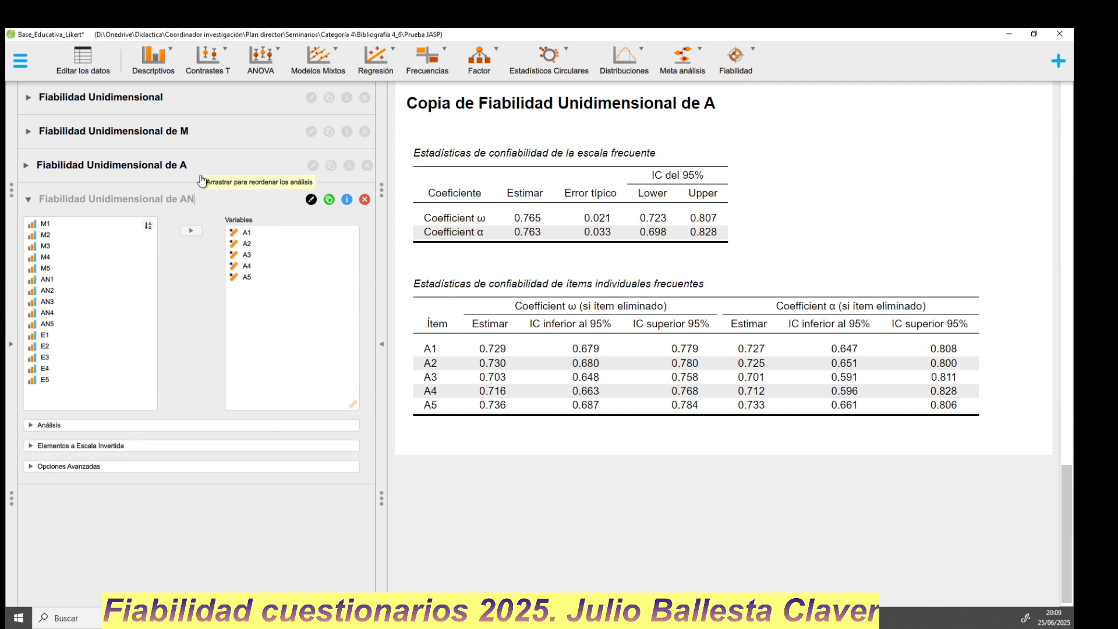
Replace items A1 to A5 with AN1 to AN5 as the variables of the AN analysis
{"action": "double_click", "coordinate": [250, 233]}
{"action": "double_click", "coordinate": [253, 234]}
{"action": "double_click", "coordinate": [256, 235]}
{"action": "double_click", "coordinate": [259, 238]}
{"action": "double_click", "coordinate": [259, 237]}
{"action": "double_click", "coordinate": [55, 336]}
{"action": "double_click", "coordinate": [55, 336]}
{"action": "double_click", "coordinate": [55, 336]}
{"action": "double_click", "coordinate": [55, 336]}
{"action": "double_click", "coordinate": [56, 336]}
Duplicate the AN analysis and rename the copy as "Fiabilidad Unidimensional de E"
{"action": "left_click", "coordinate": [329, 199]}
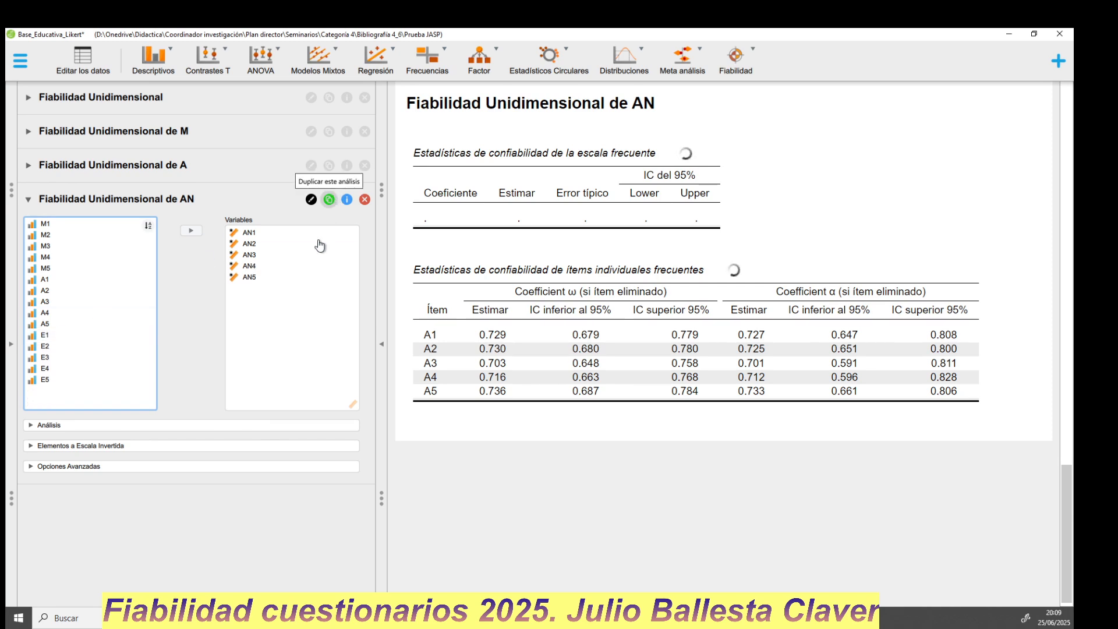
{"action": "scroll", "coordinate": [312, 185], "scroll_direction": "up", "scroll_amount": 3}
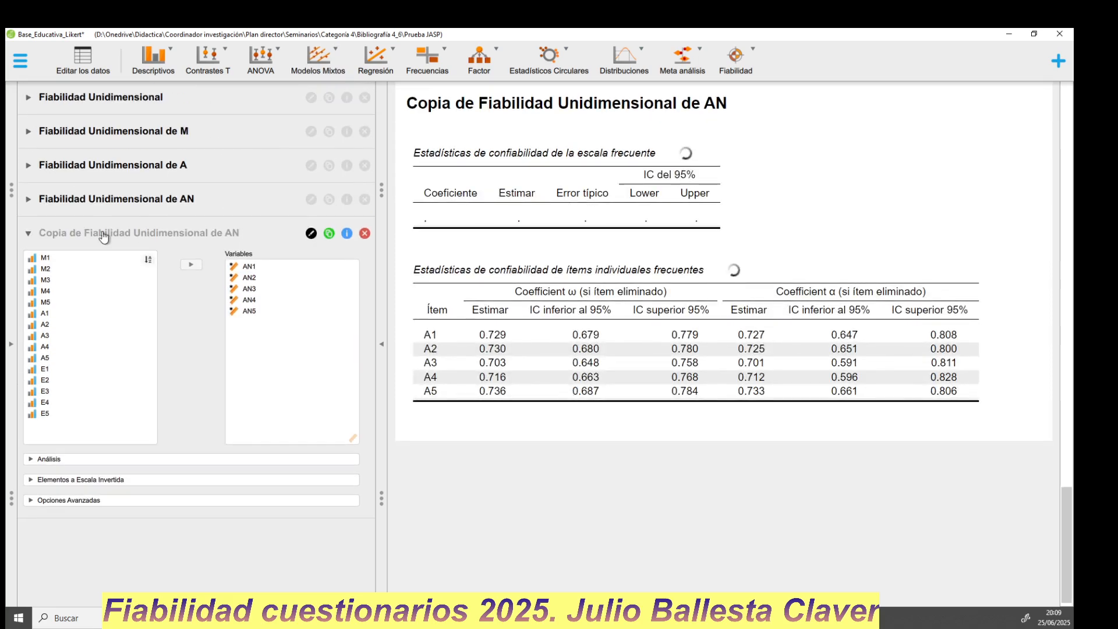
{"action": "left_click_drag", "start_coordinate": [84, 233], "coordinate": [39, 233]}
{"action": "key", "text": "BackSpace"}
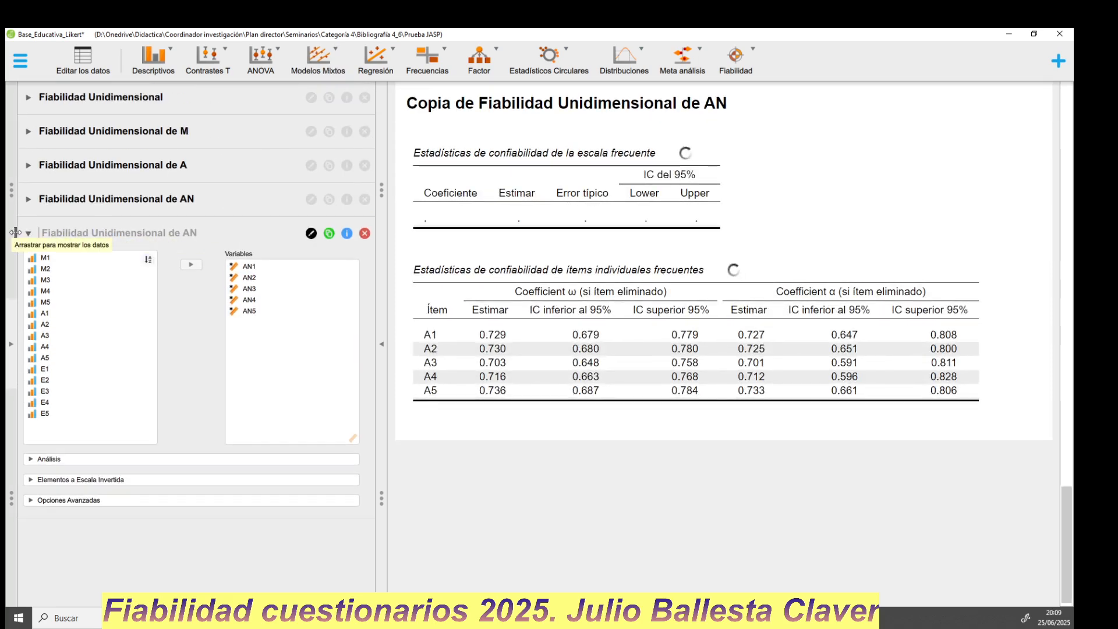
{"action": "key", "text": "Return"}
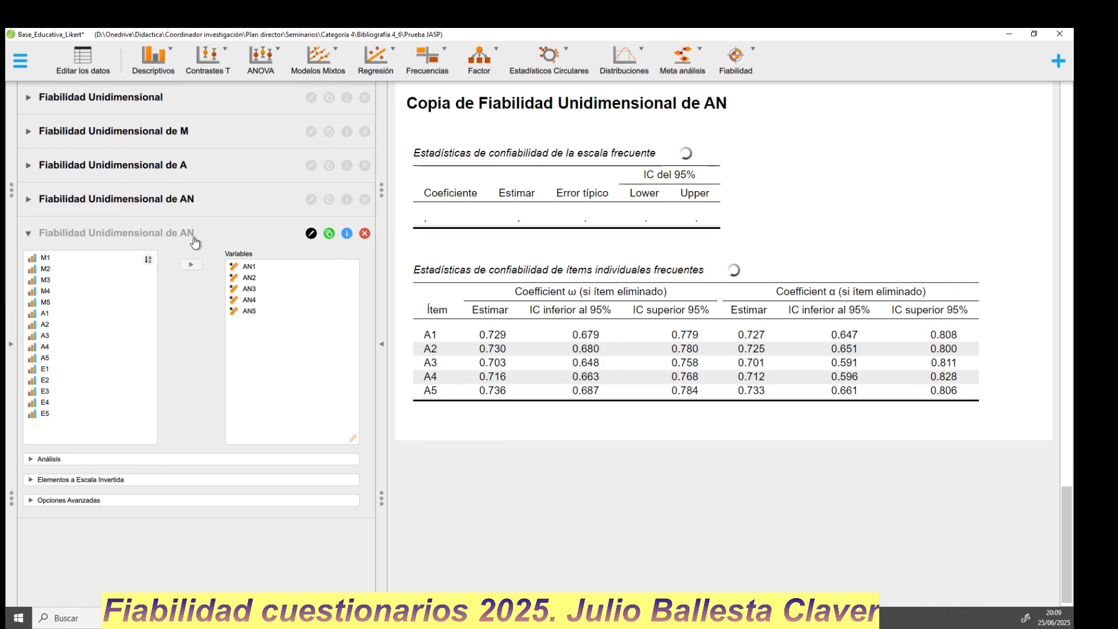
{"action": "key", "text": "BackSpace"}
{"action": "key", "text": "BackSpace"}
{"action": "type", "text": "E"}
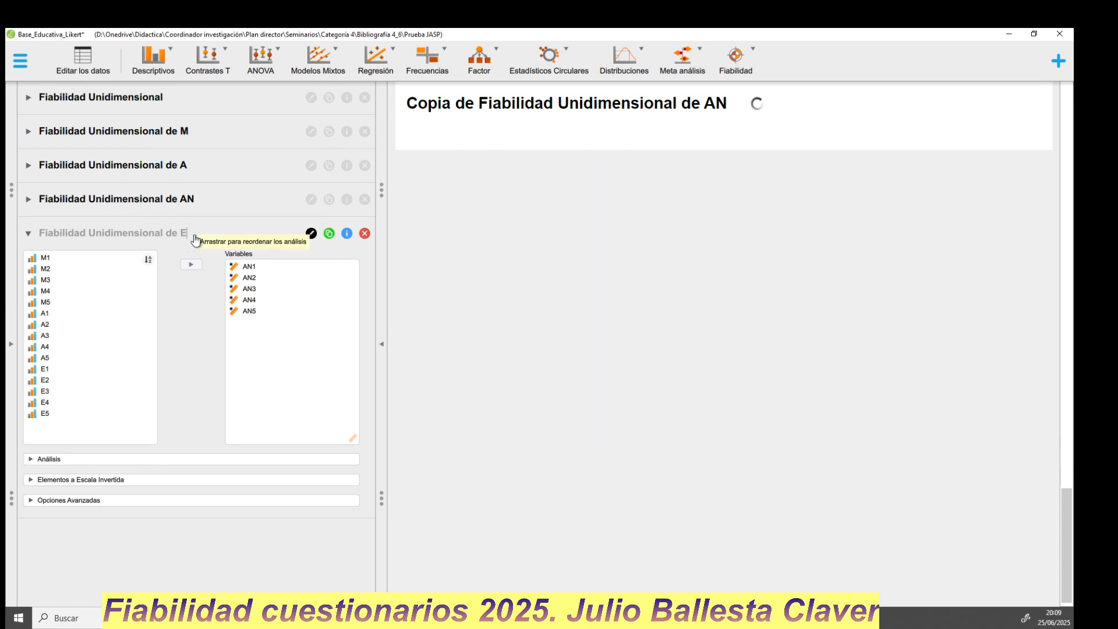
Replace items AN1 to AN5 with E1 to E5 as the variables of the E analysis
{"action": "double_click", "coordinate": [247, 267]}
{"action": "double_click", "coordinate": [247, 267]}
{"action": "double_click", "coordinate": [247, 267]}
{"action": "double_click", "coordinate": [248, 267]}
{"action": "double_click", "coordinate": [248, 269]}
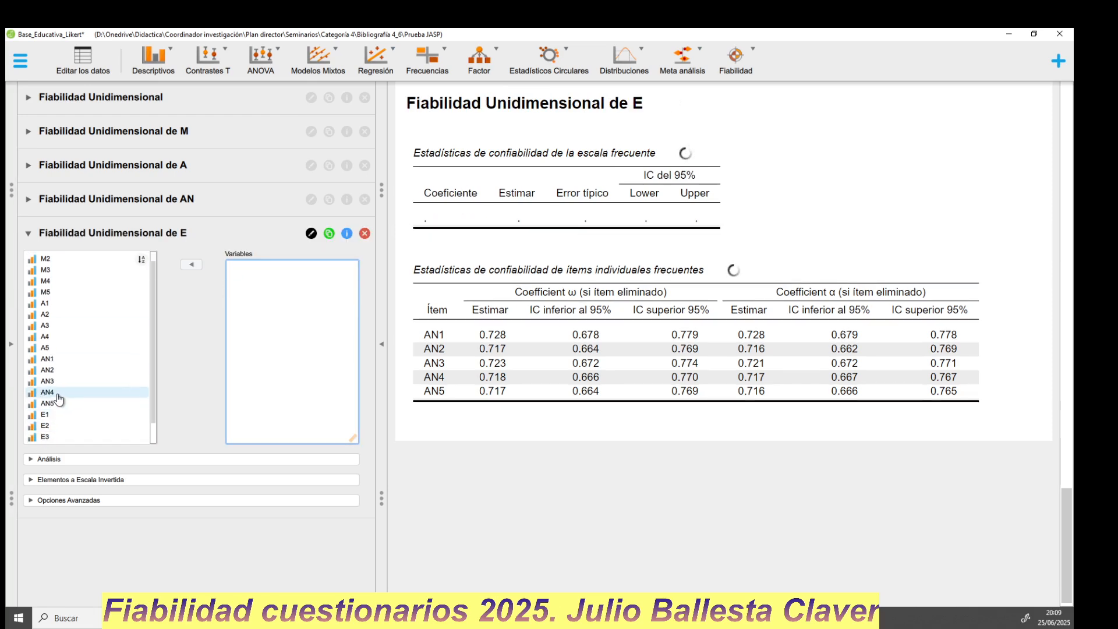
{"action": "double_click", "coordinate": [56, 422]}
{"action": "double_click", "coordinate": [54, 393]}
{"action": "double_click", "coordinate": [249, 277]}
{"action": "left_click", "coordinate": [60, 425]}
{"action": "double_click", "coordinate": [60, 425]}
{"action": "double_click", "coordinate": [60, 426]}
{"action": "double_click", "coordinate": [60, 427]}
{"action": "double_click", "coordinate": [60, 425]}
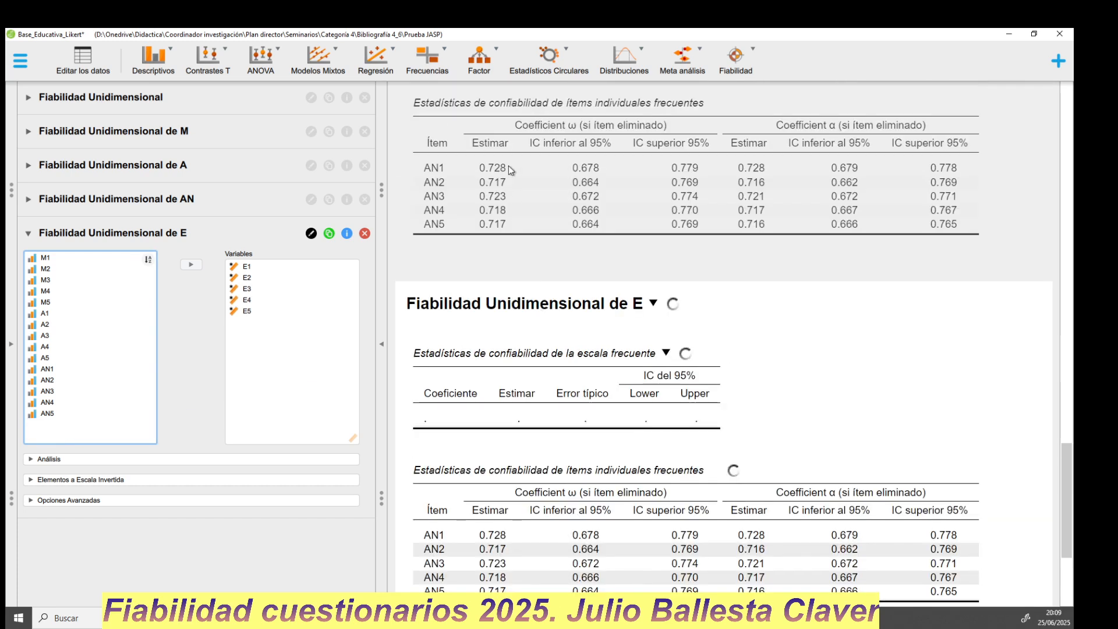
Check the scale coefficients of the AN and E analyses and save the JASP file
{"action": "scroll", "coordinate": [534, 264], "scroll_direction": "up", "scroll_amount": 2}
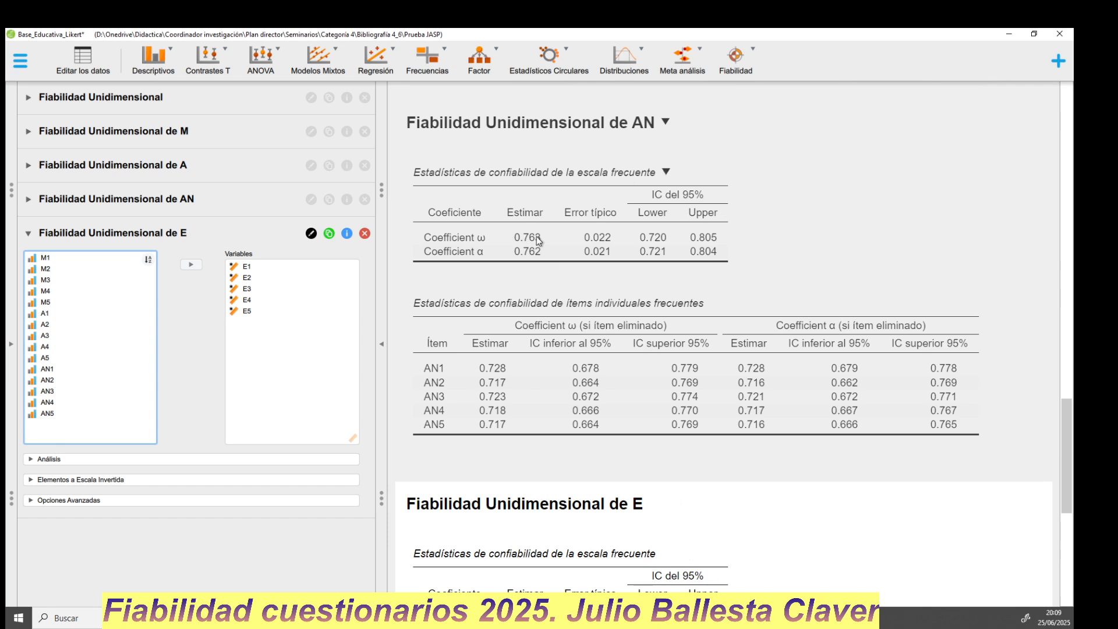
{"action": "scroll", "coordinate": [537, 240], "scroll_direction": "down", "scroll_amount": 2}
{"action": "scroll", "coordinate": [537, 240], "scroll_direction": "down", "scroll_amount": 2}
{"action": "scroll", "coordinate": [531, 420], "scroll_direction": "down", "scroll_amount": 2}
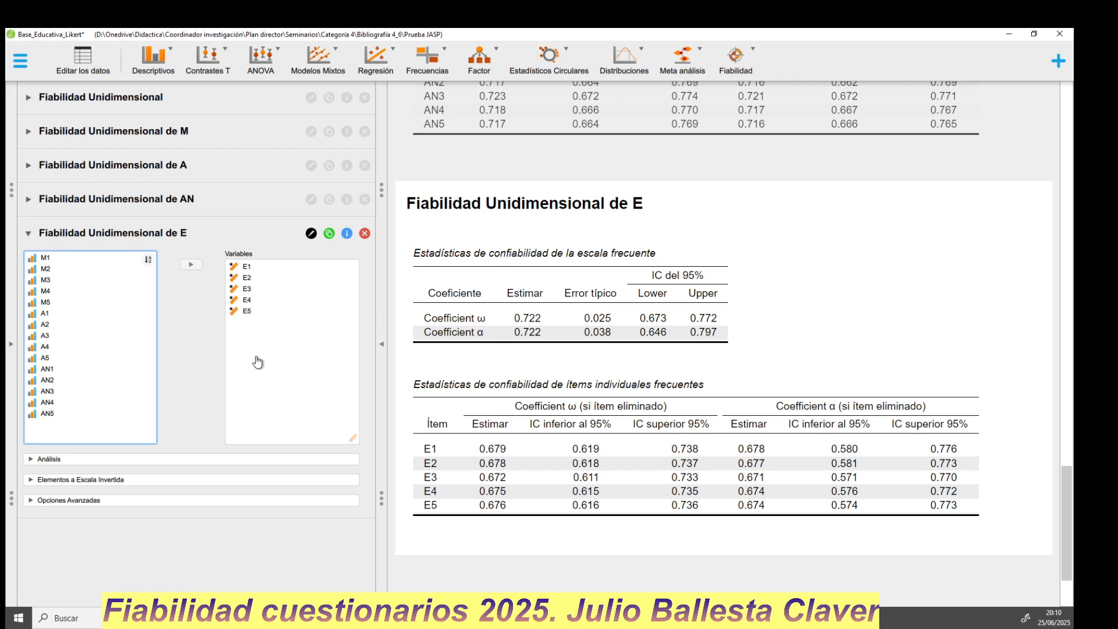
{"action": "left_click", "coordinate": [21, 69]}
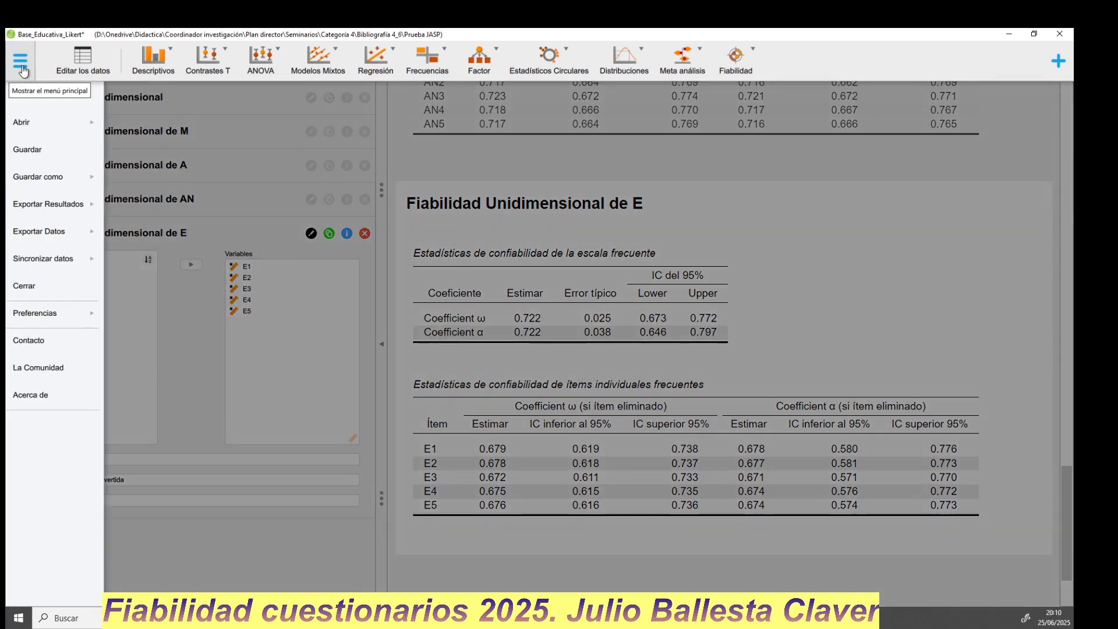
{"action": "left_click", "coordinate": [53, 150]}
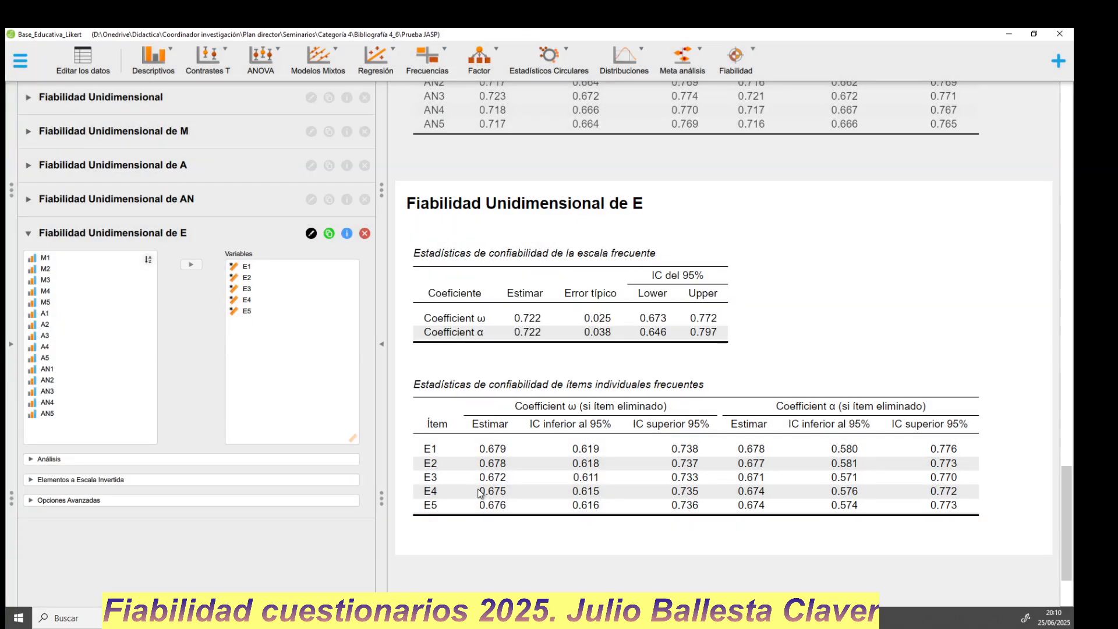
Copy the scale reliability statistics table of the E analysis to the clipboard
{"action": "scroll", "coordinate": [535, 456], "scroll_direction": "up", "scroll_amount": 5}
{"action": "scroll", "coordinate": [536, 456], "scroll_direction": "down", "scroll_amount": 5}
{"action": "left_click", "coordinate": [666, 254]}
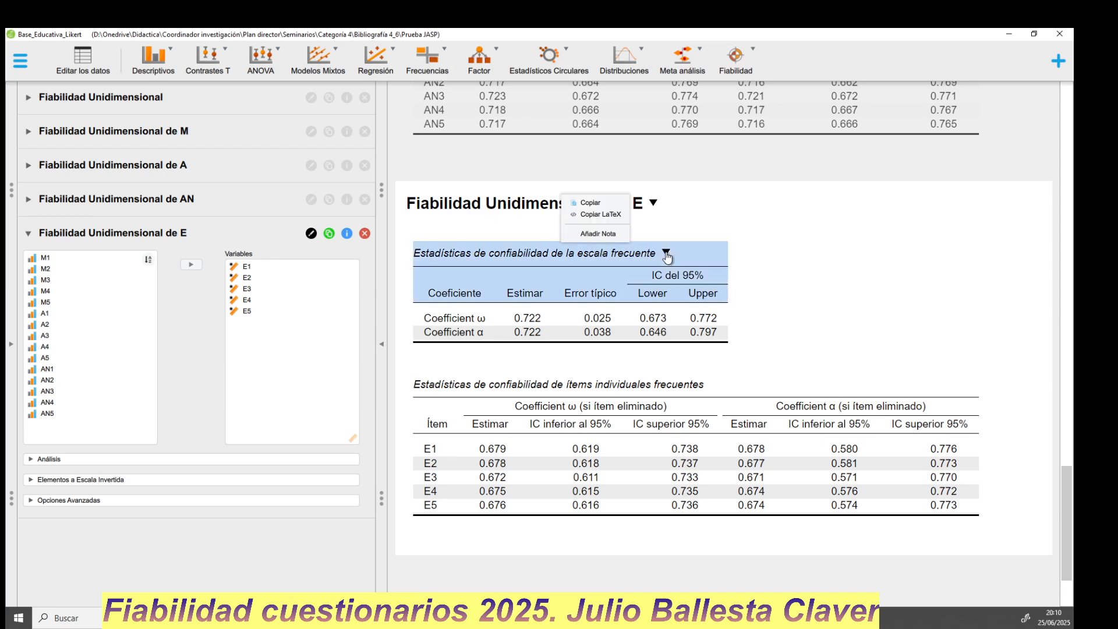
{"action": "left_click", "coordinate": [589, 202]}
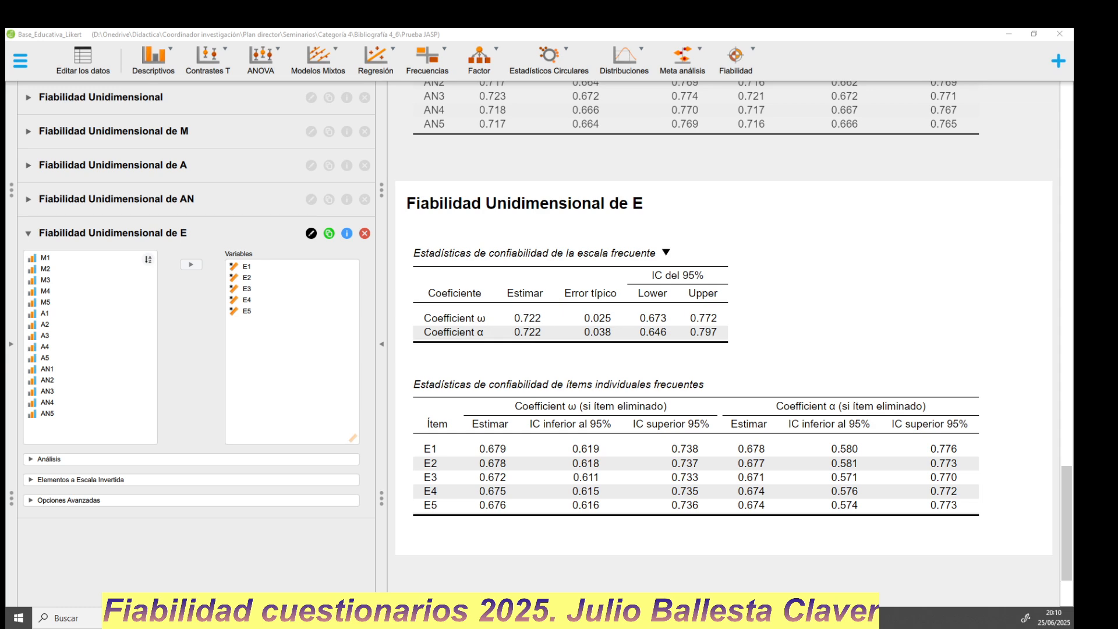
Switch to Word and create a new blank document in a maximized window
{"action": "left_click_drag", "start_coordinate": [1073, 361], "coordinate": [495, 232]}
{"action": "key", "text": "alt+Tab"}
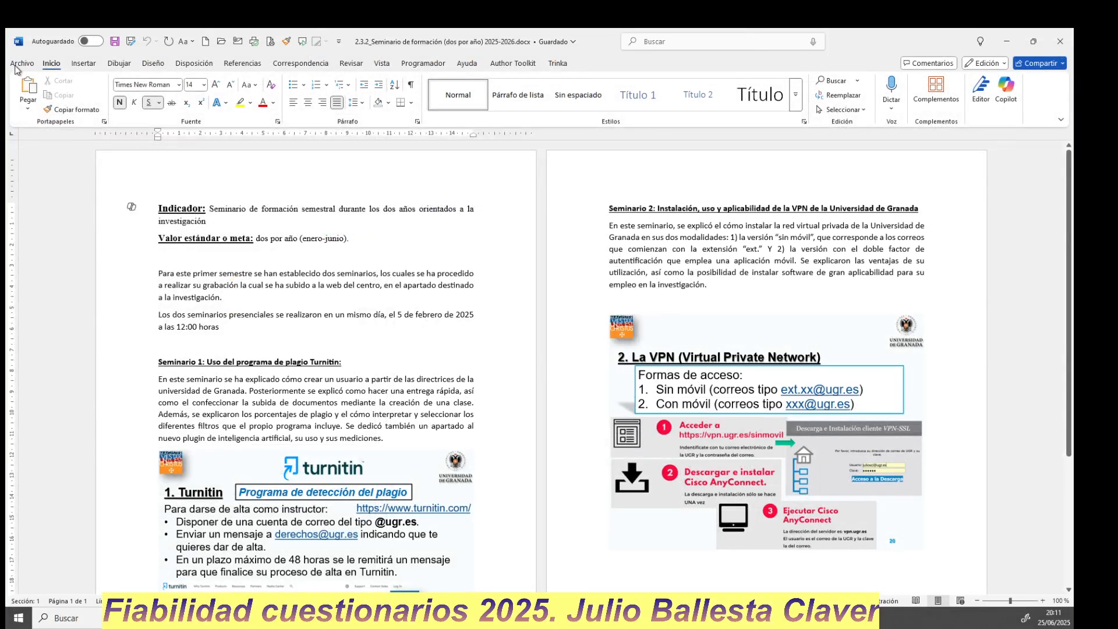
{"action": "left_click", "coordinate": [19, 63]}
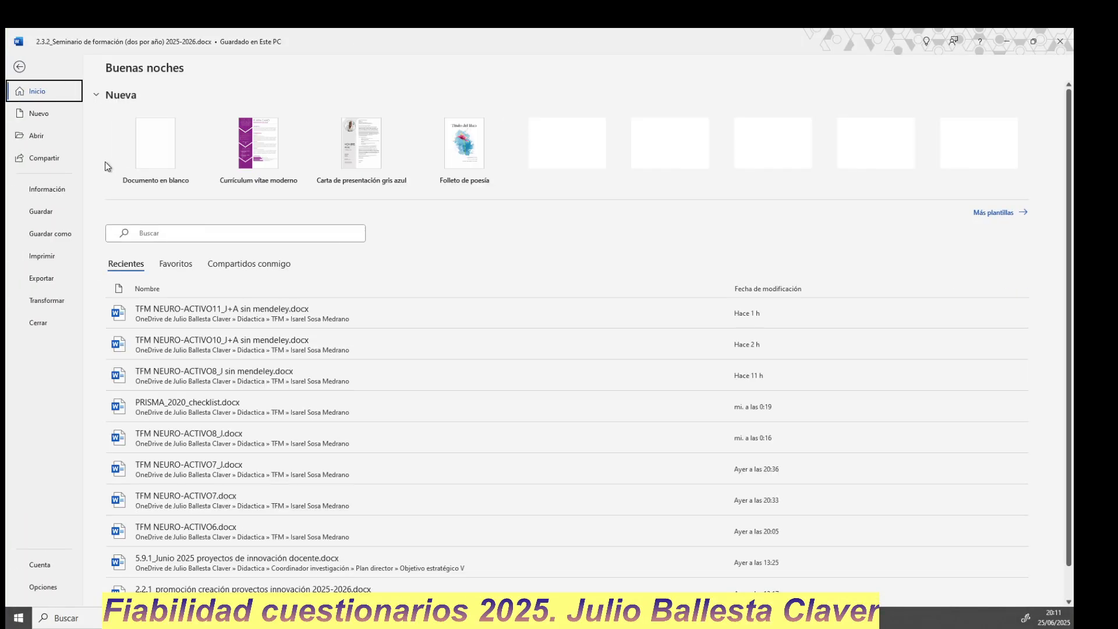
{"action": "key", "text": "Escape"}
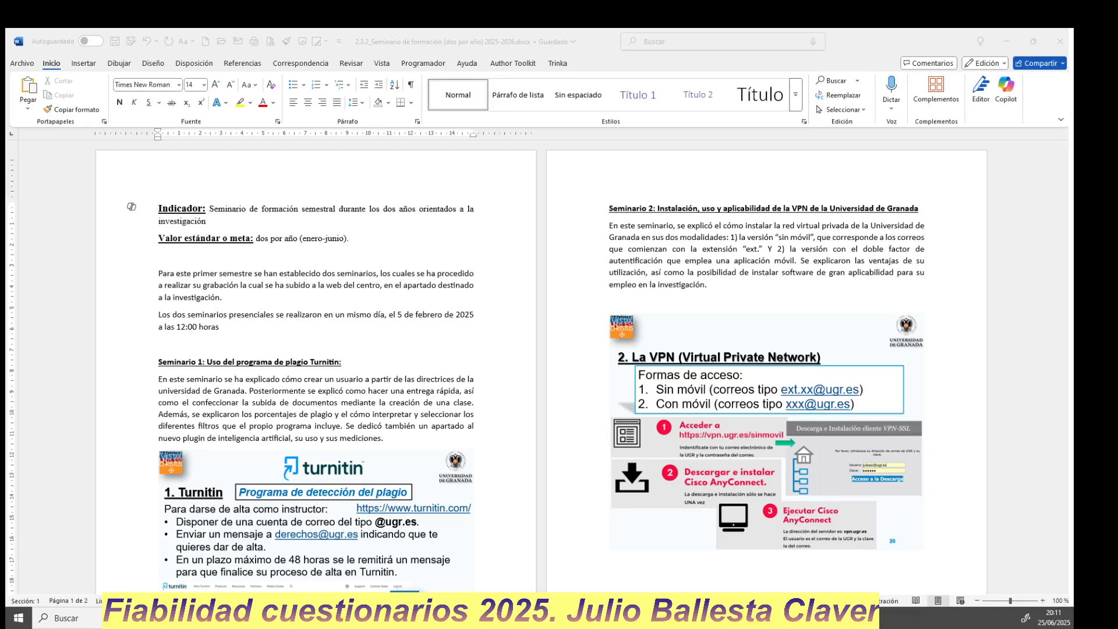
{"action": "key", "text": "ctrl+n"}
{"action": "left_click_drag", "start_coordinate": [990, 280], "coordinate": [309, 207]}
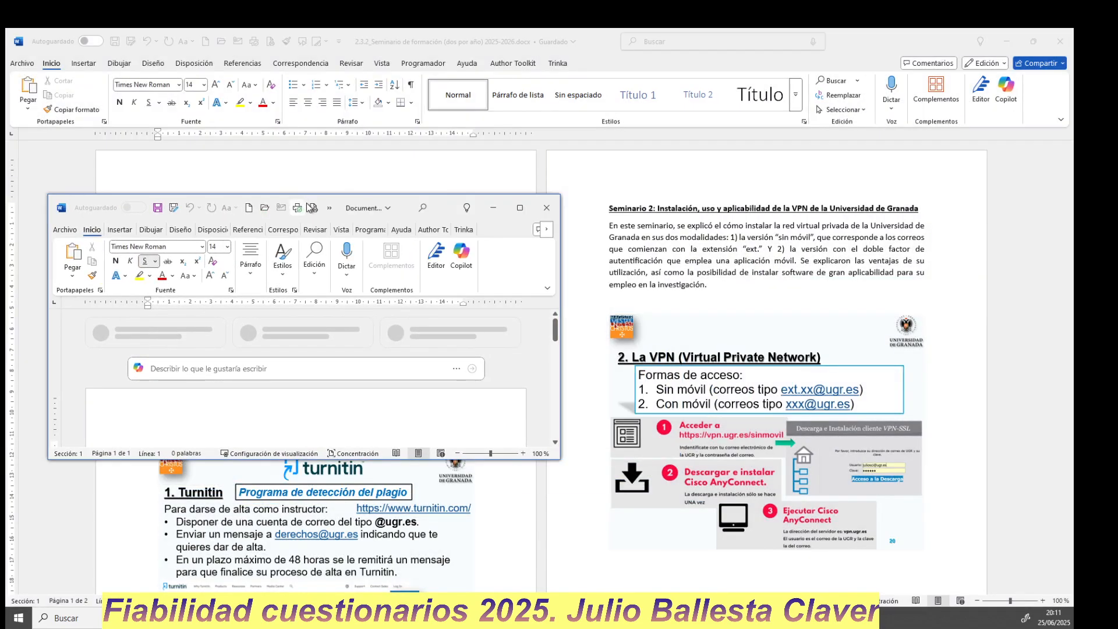
{"action": "left_click", "coordinate": [509, 212]}
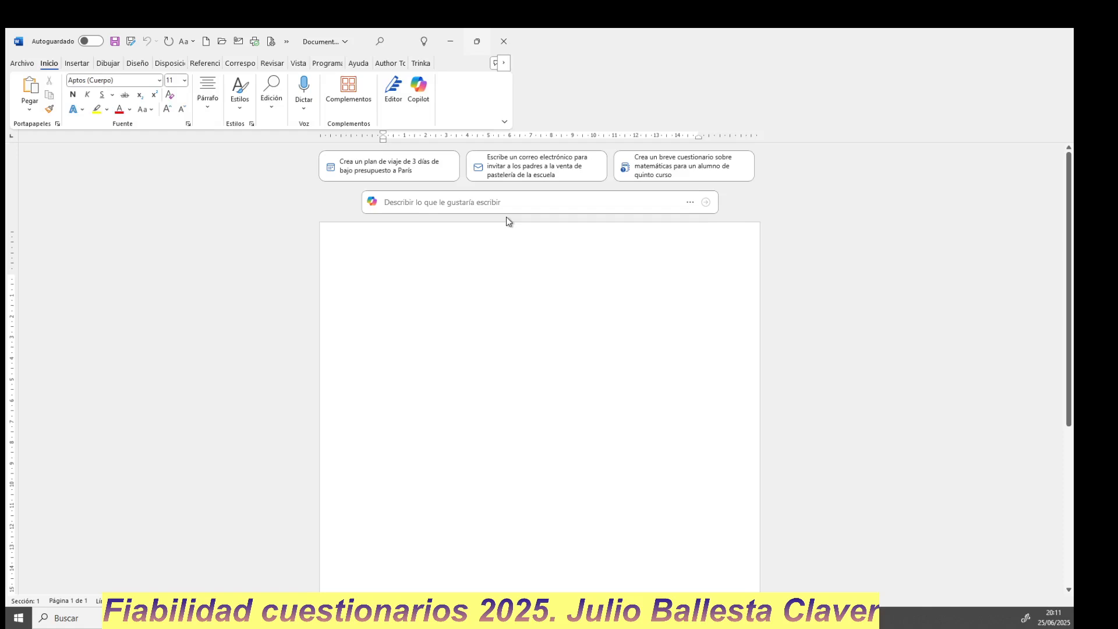
{"action": "scroll", "coordinate": [422, 254], "scroll_direction": "up", "scroll_amount": 3, "text": "ctrl"}
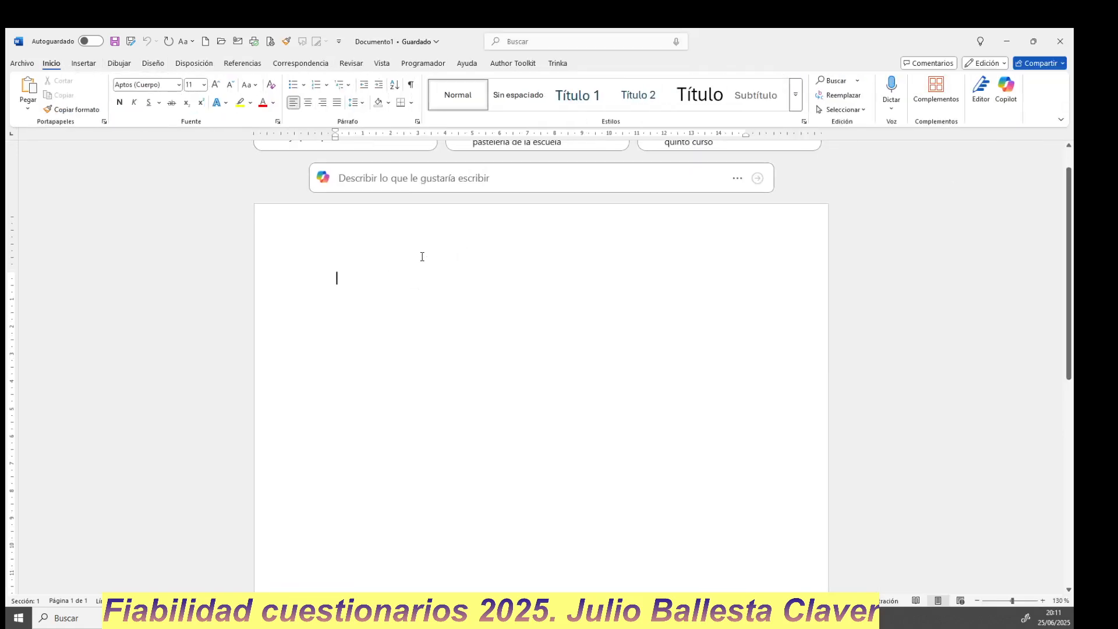
{"action": "scroll", "coordinate": [422, 256], "scroll_direction": "up", "scroll_amount": 7, "text": "ctrl"}
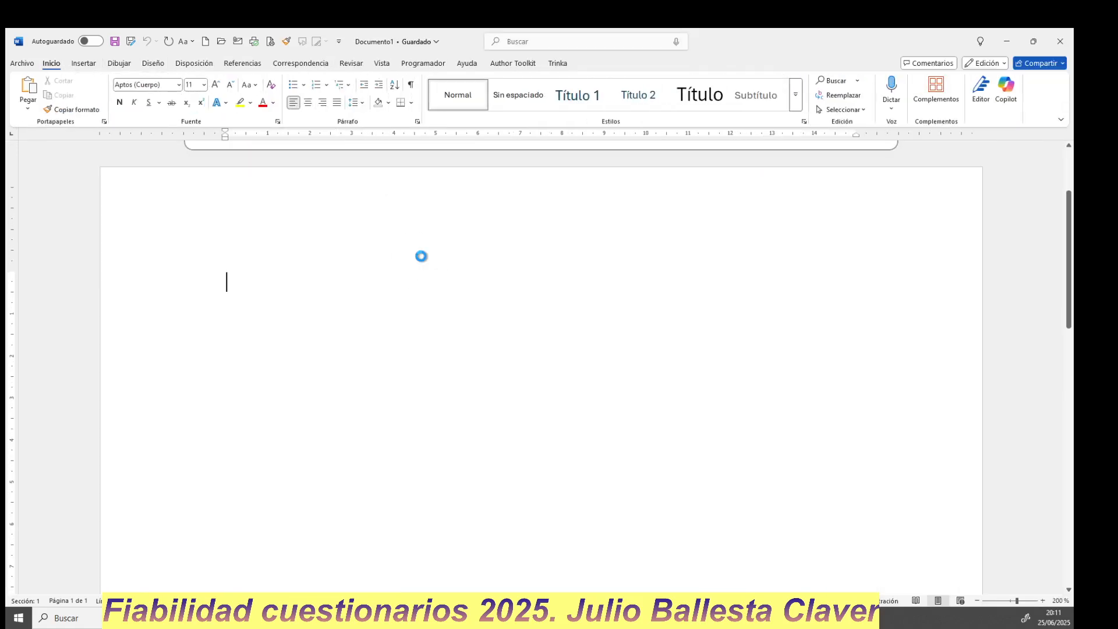
Paste the copied scale reliability table into the blank document and delete "cas de" from its title
{"action": "type", "text": "Estadísticas de confiabilidad de la escala frecuente \tIC del 95% Coeficiente\tEstimar\tError típico\tLower\tUpper Coefficient ω\t0.722\t0.025\t0.673\t0.772 Coefficient α\t0.722\t0.038\t0.646\t0.797"}
{"action": "left_click", "coordinate": [285, 281]}
{"action": "double_click", "coordinate": [332, 285]}
{"action": "key", "text": "BackSpace"}
{"action": "key", "text": "BackSpace"}
{"action": "key", "text": "BackSpace"}
{"action": "key", "text": "BackSpace"}
{"action": "key", "text": "BackSpace"}
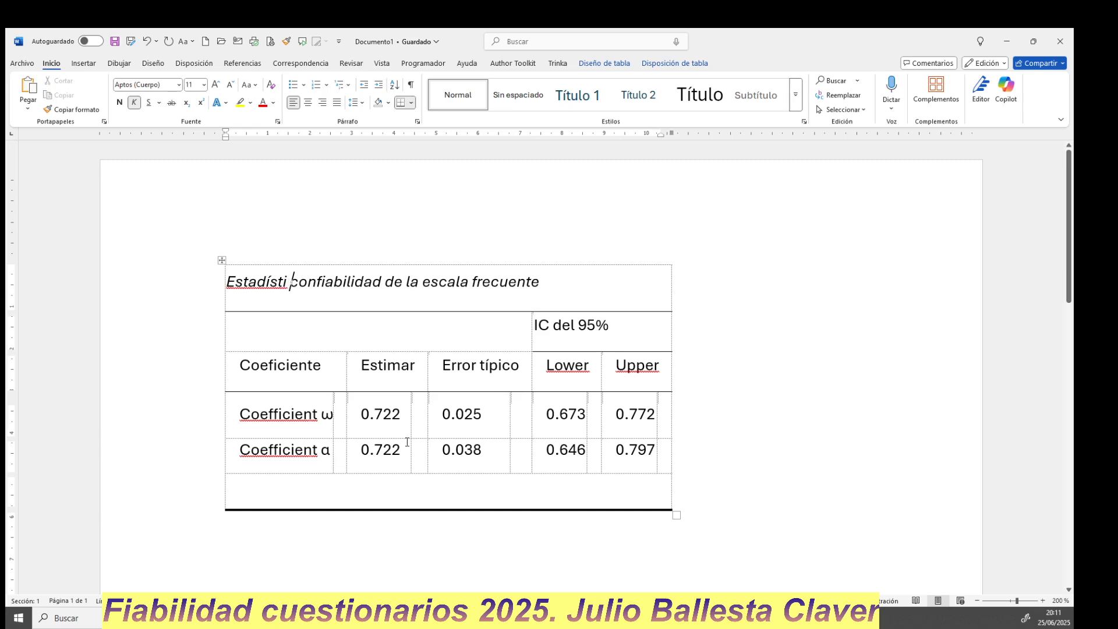
Review the estimates, standard errors and confidence limits in the omega and alpha rows of the pasted table
{"action": "left_click", "coordinate": [300, 367]}
{"action": "left_click", "coordinate": [431, 410]}
{"action": "left_click", "coordinate": [535, 411]}
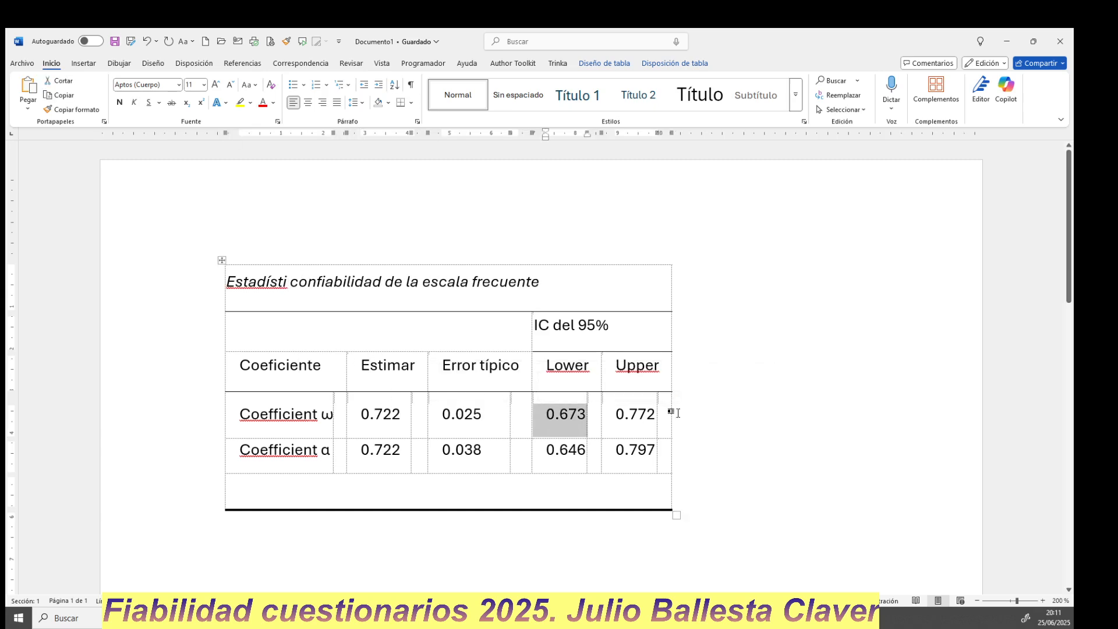
{"action": "left_click", "coordinate": [625, 450]}
{"action": "left_click", "coordinate": [547, 450]}
{"action": "left_click", "coordinate": [513, 450]}
{"action": "left_click", "coordinate": [472, 450]}
{"action": "left_click", "coordinate": [401, 414]}
{"action": "left_click_drag", "start_coordinate": [362, 411], "coordinate": [470, 414]}
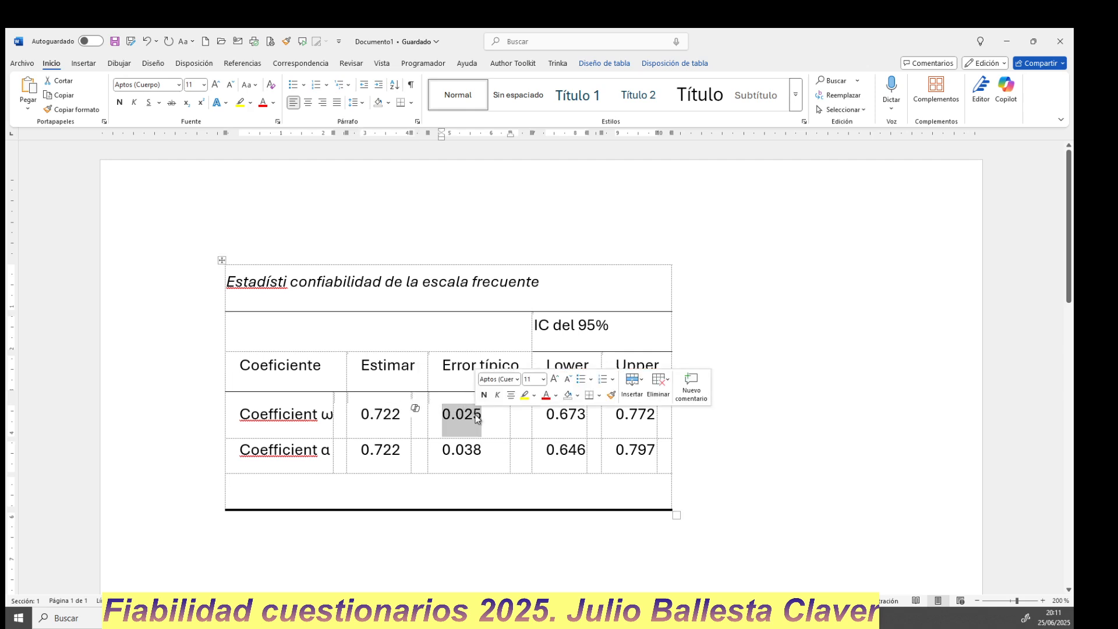
{"action": "left_click", "coordinate": [474, 415]}
{"action": "left_click_drag", "start_coordinate": [490, 447], "coordinate": [442, 448]}
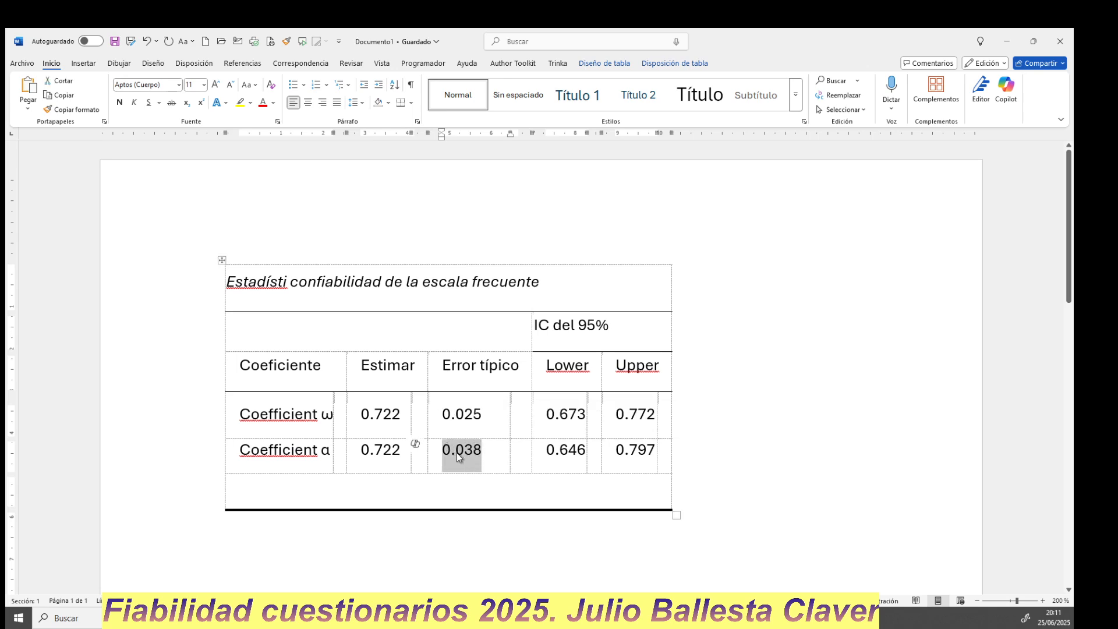
{"action": "left_click", "coordinate": [456, 453]}
Replace the decimal point in the omega coefficient's estimate with a comma, and restore the point
{"action": "left_click", "coordinate": [377, 413]}
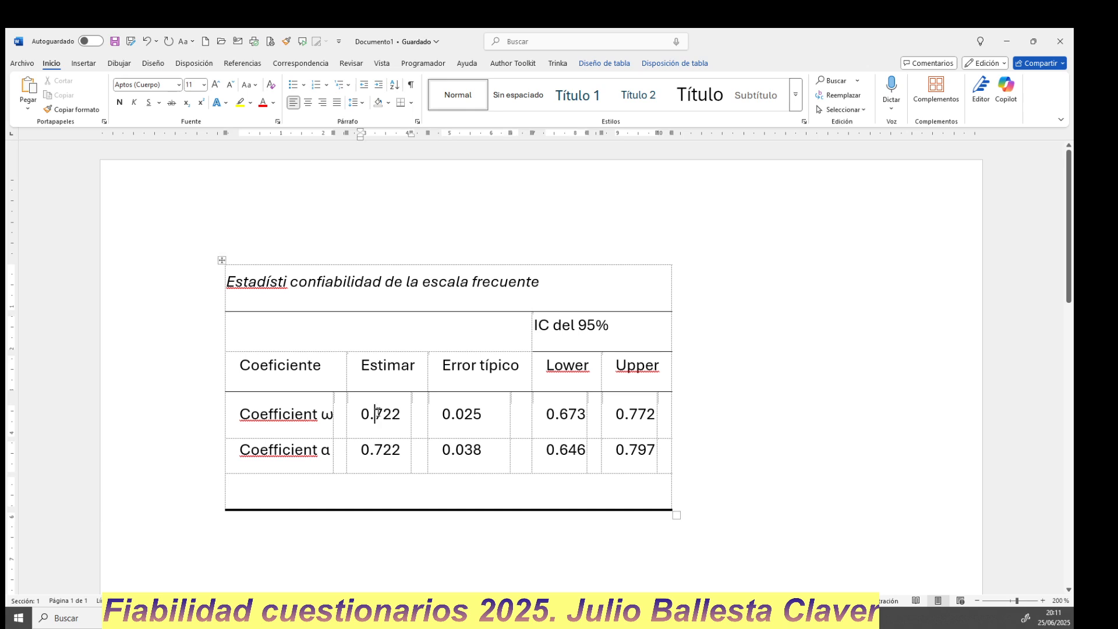
{"action": "key", "text": "BackSpace"}
{"action": "type", "text": ","}
{"action": "left_click", "coordinate": [583, 426]}
{"action": "left_click", "coordinate": [373, 419]}
{"action": "key", "text": "BackSpace"}
{"action": "type", "text": "."}
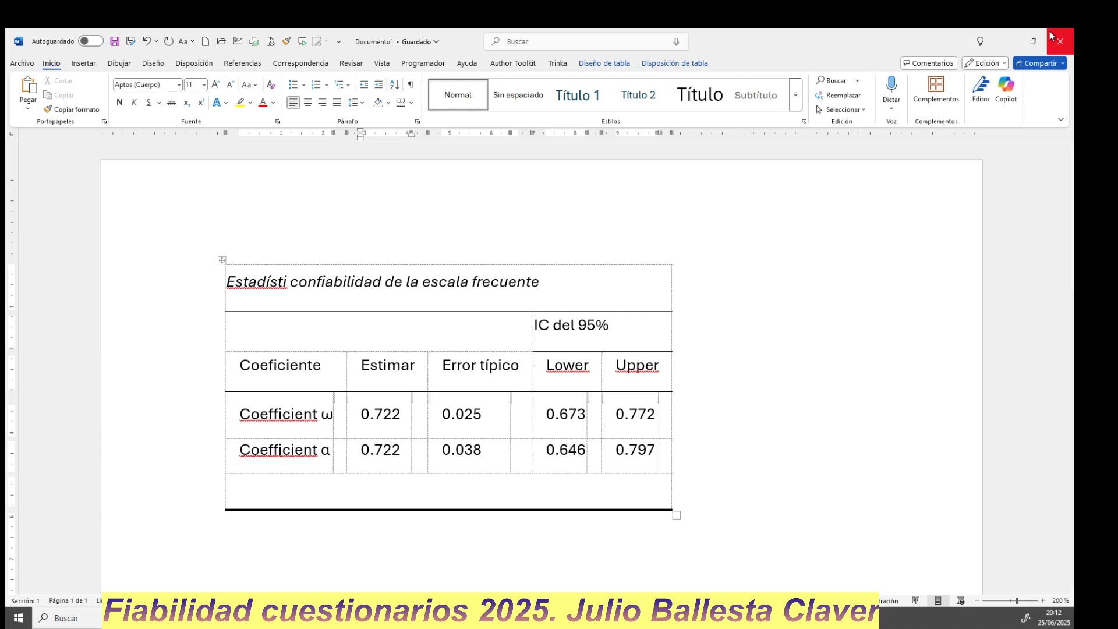
Close the document with the pasted table without saving it, and close the seminar document as well
{"action": "left_click", "coordinate": [1049, 36]}
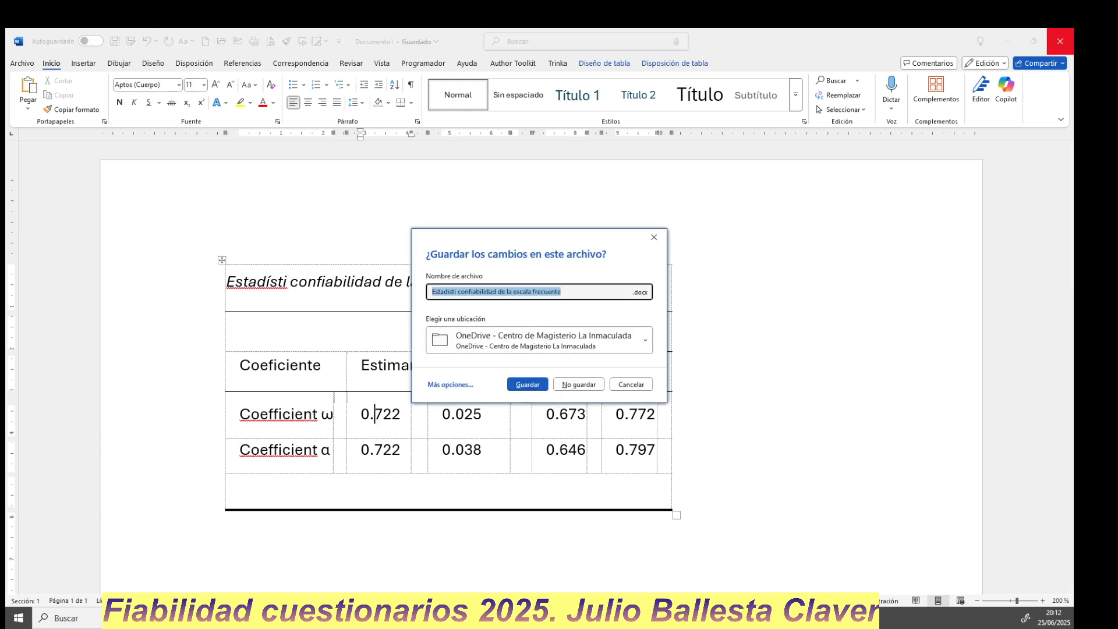
{"action": "left_click", "coordinate": [586, 389]}
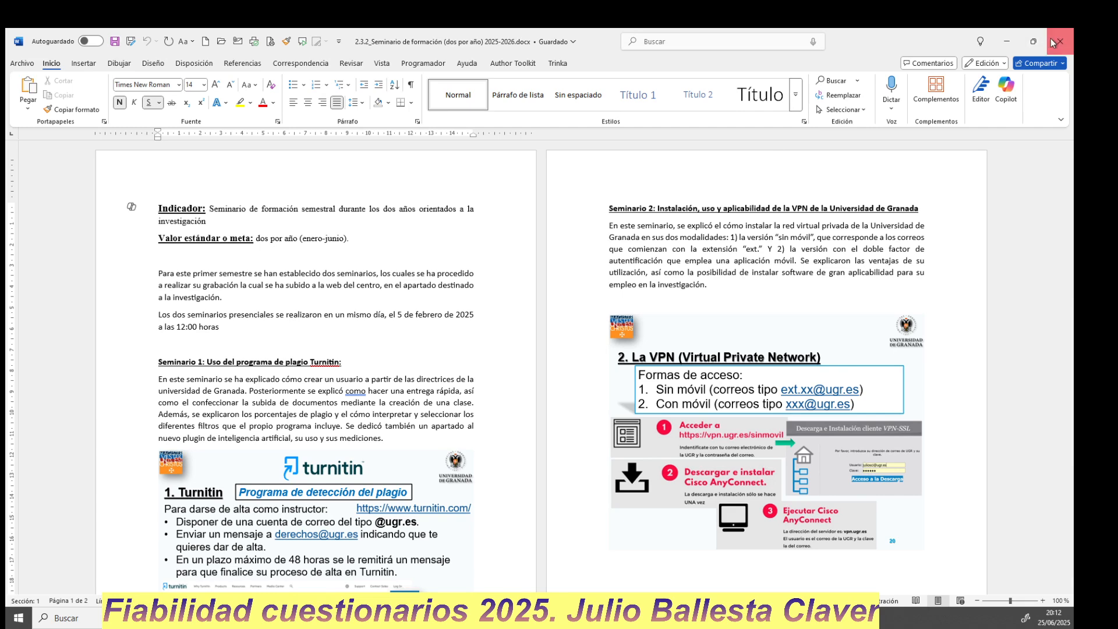
{"action": "left_click", "coordinate": [1060, 41]}
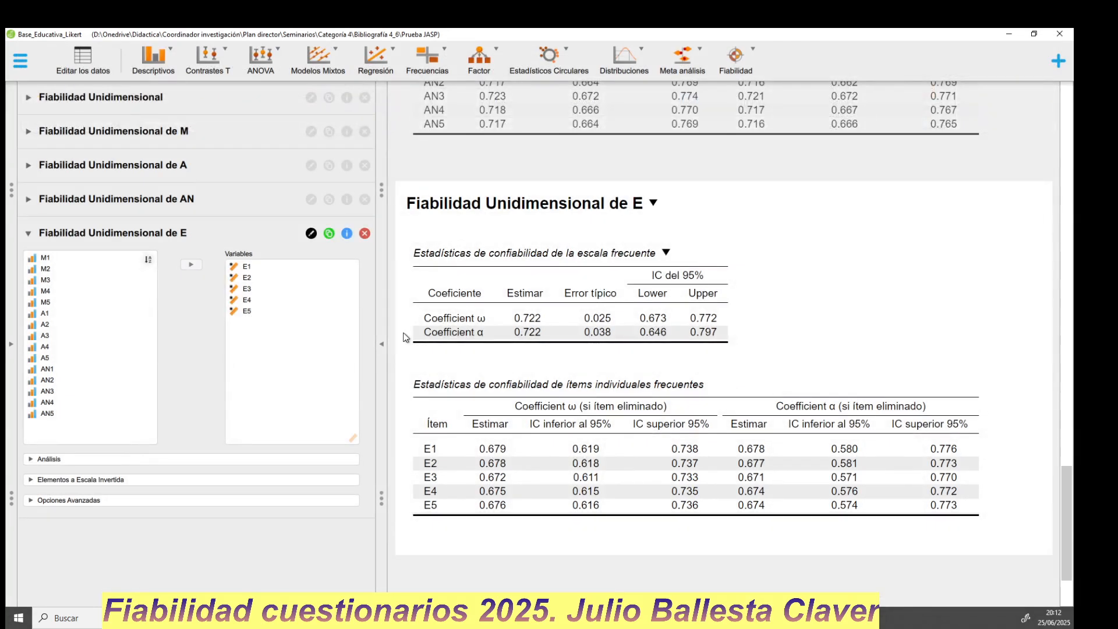
Switch to the PowerPoint slide show and advance to the section on reliability of agreement between judges
{"action": "scroll", "coordinate": [561, 467], "scroll_direction": "up", "scroll_amount": 2}
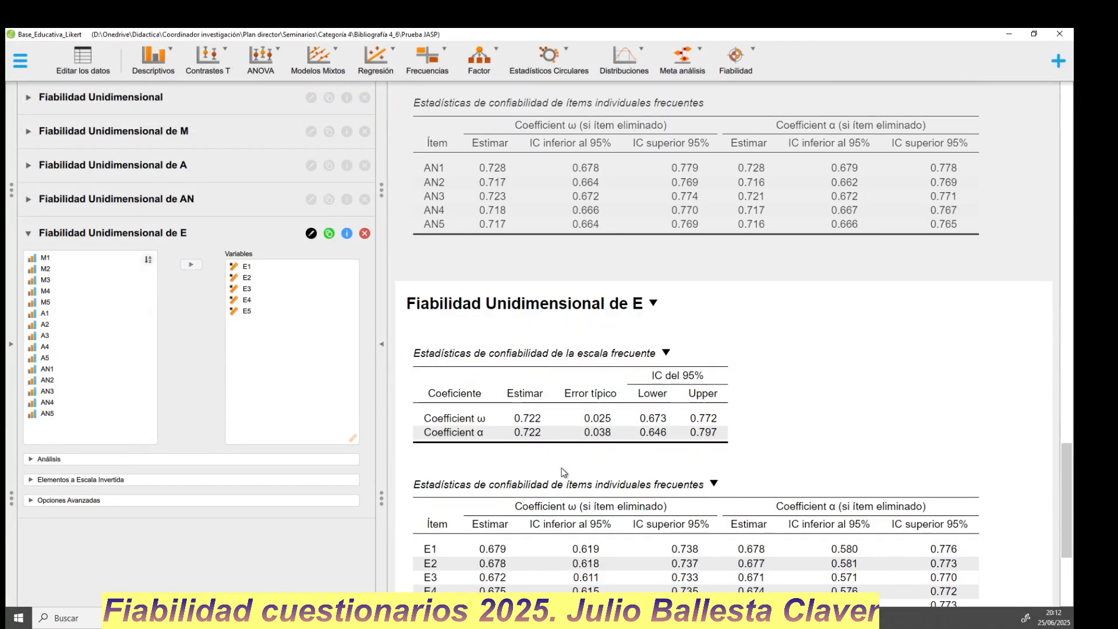
{"action": "left_click", "coordinate": [17, 67]}
{"action": "left_click", "coordinate": [35, 152]}
{"action": "left_click", "coordinate": [506, 617]}
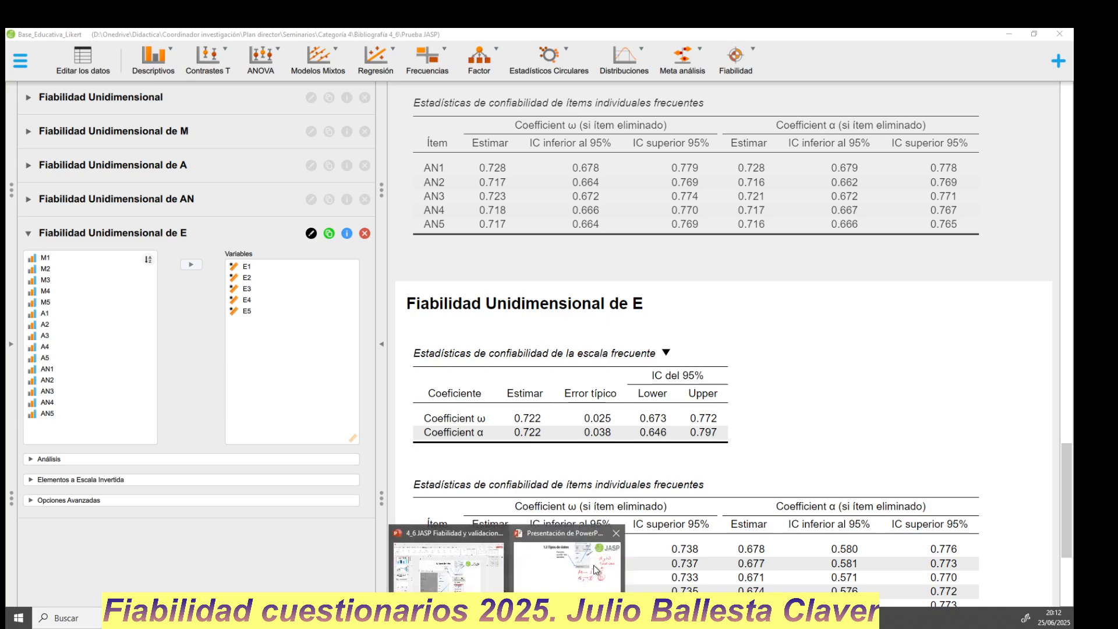
{"action": "left_click", "coordinate": [573, 565]}
{"action": "left_click", "coordinate": [441, 394]}
{"action": "left_click", "coordinate": [441, 394]}
{"action": "left_click", "coordinate": [442, 394]}
{"action": "left_click", "coordinate": [441, 394]}
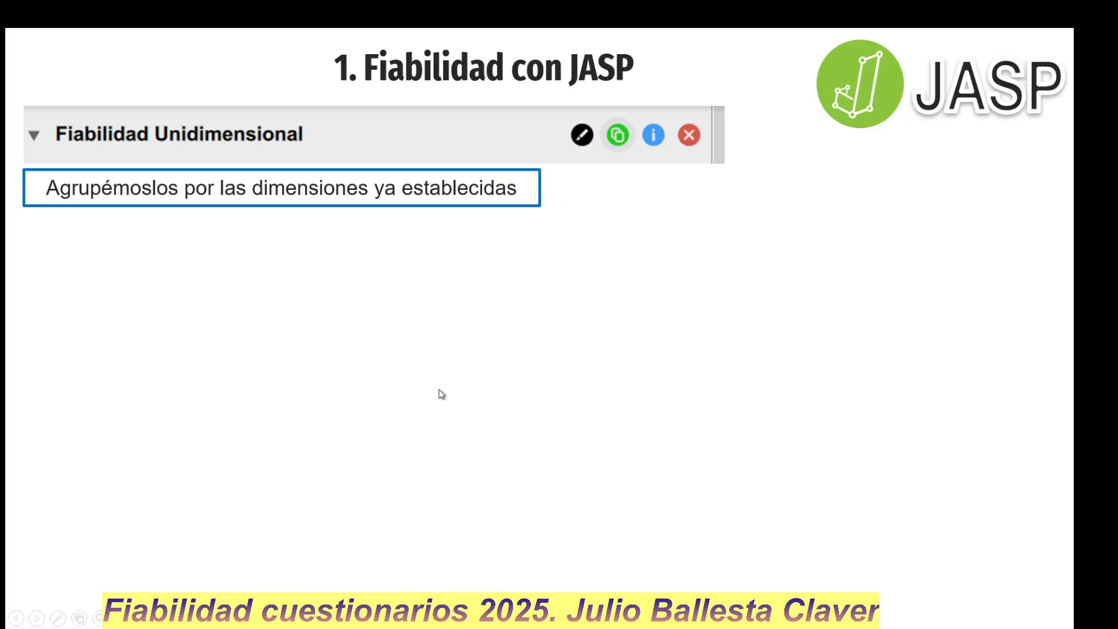
{"action": "left_click", "coordinate": [441, 395]}
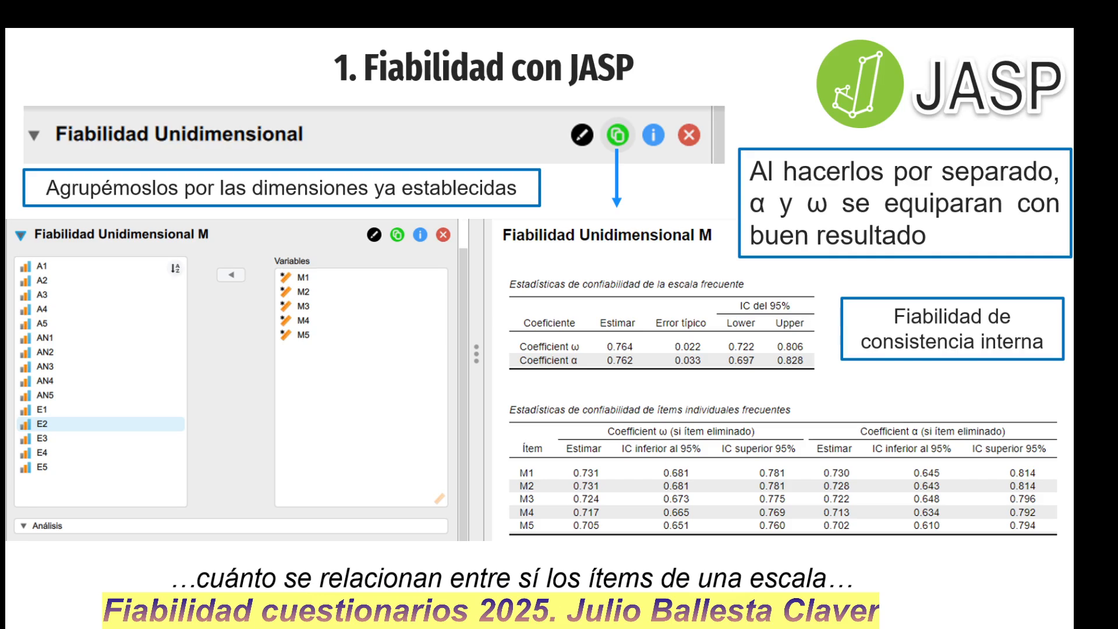
{"action": "key", "text": "Right"}
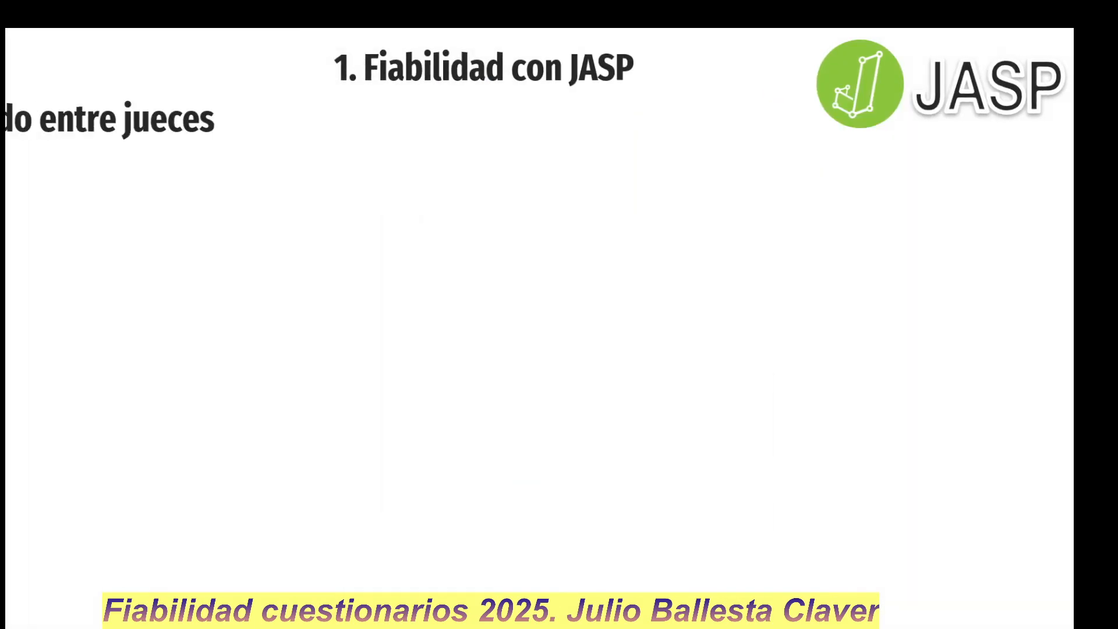
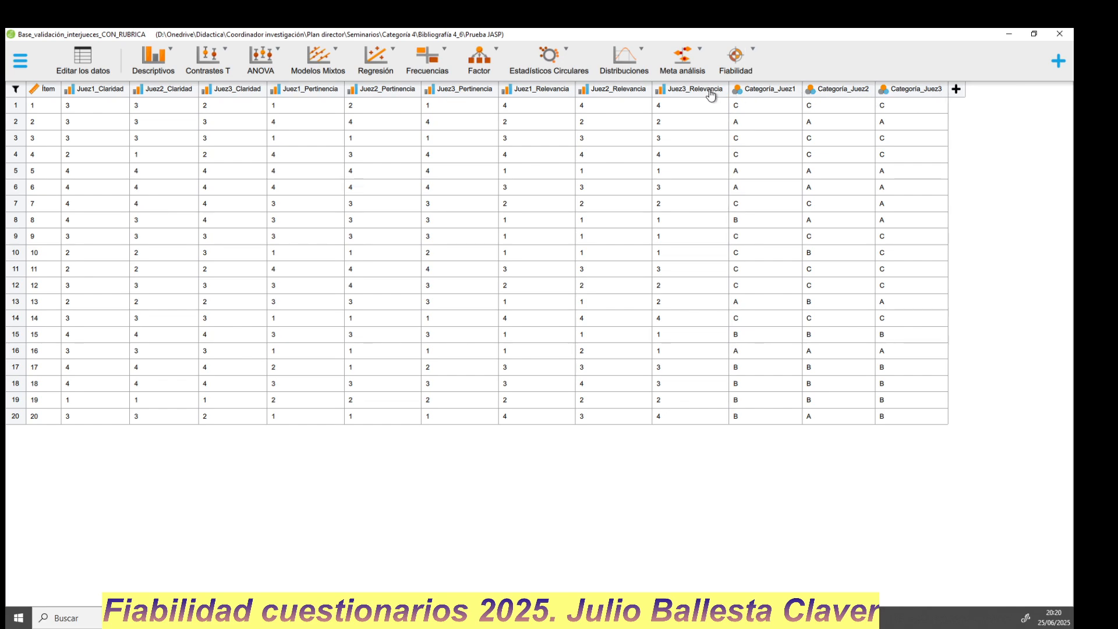
Check the measurement-level options of the Juez2_Relevancia and Categoría_Juez1 columns
{"action": "left_click", "coordinate": [584, 92]}
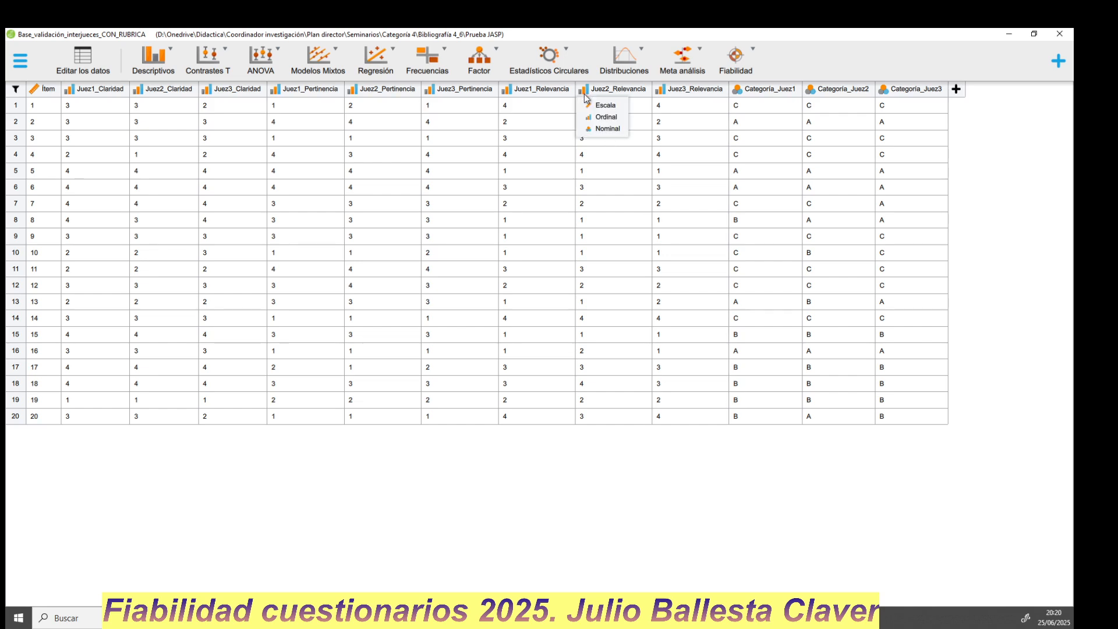
{"action": "left_click", "coordinate": [737, 103]}
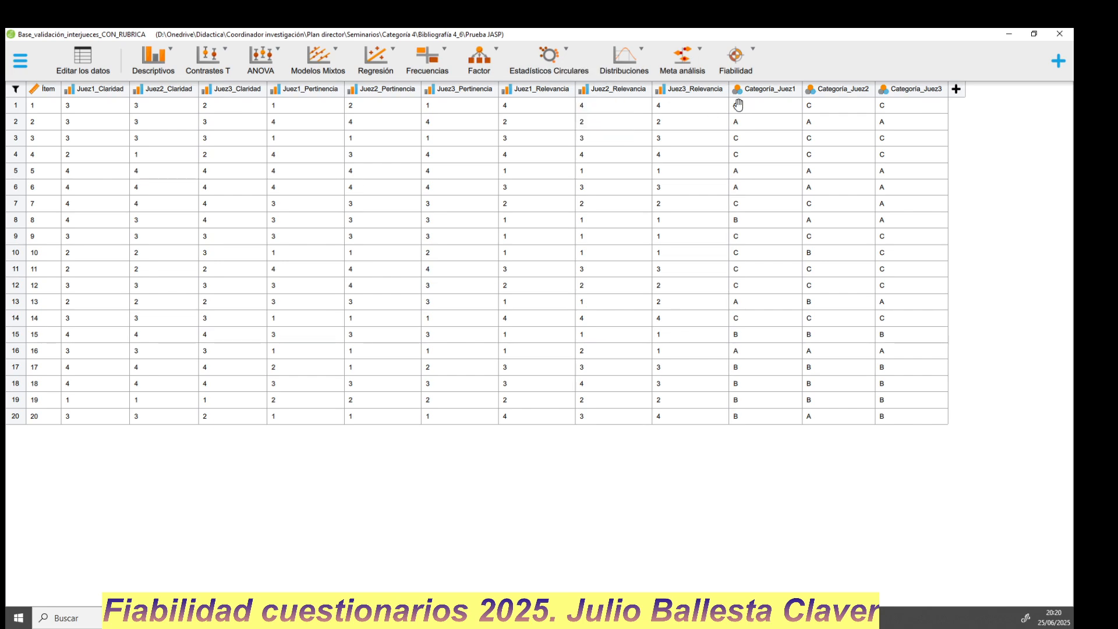
{"action": "left_click", "coordinate": [737, 92]}
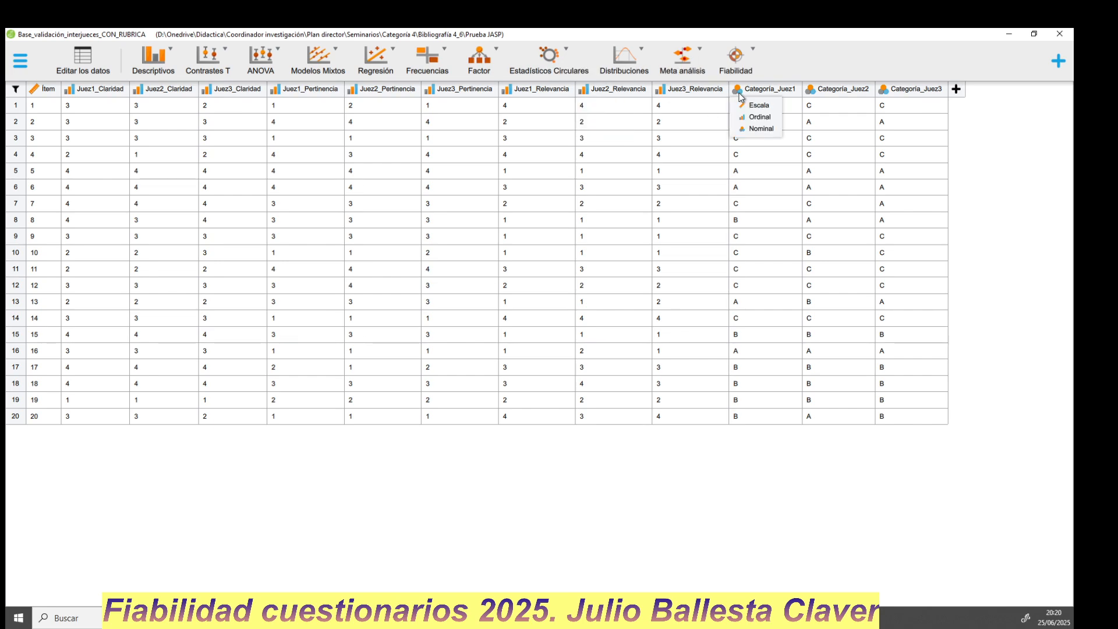
{"action": "left_click", "coordinate": [834, 137]}
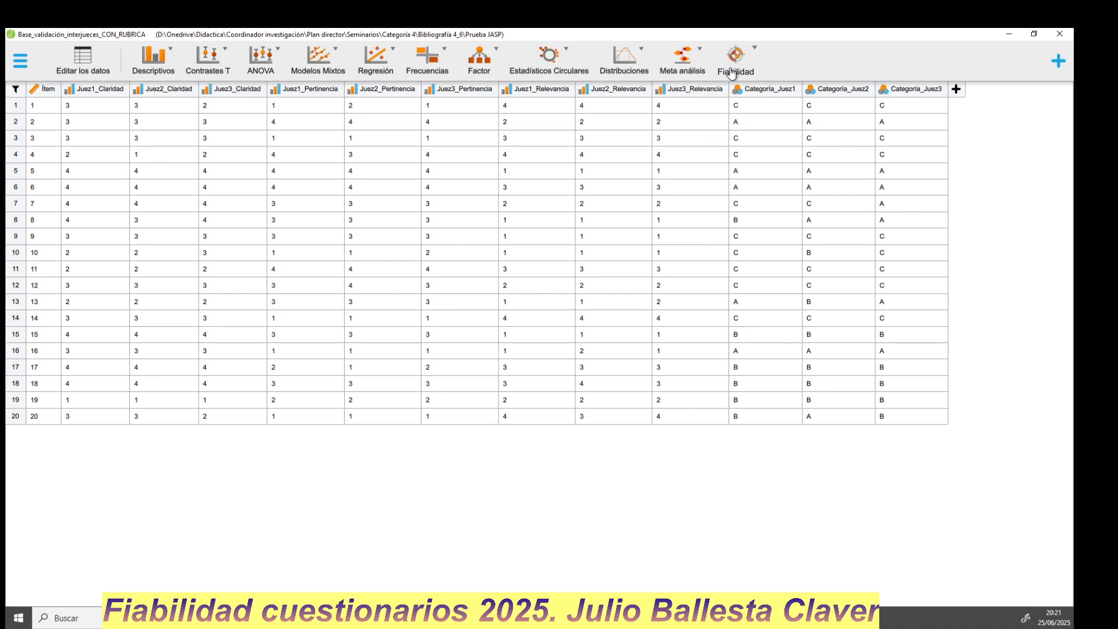
Add an Acuerdo de Calificador reliability analysis with Categoría_Juez1, Categoría_Juez2 and Categoría_Juez3 as variables
{"action": "left_click", "coordinate": [733, 75]}
{"action": "left_click", "coordinate": [745, 137]}
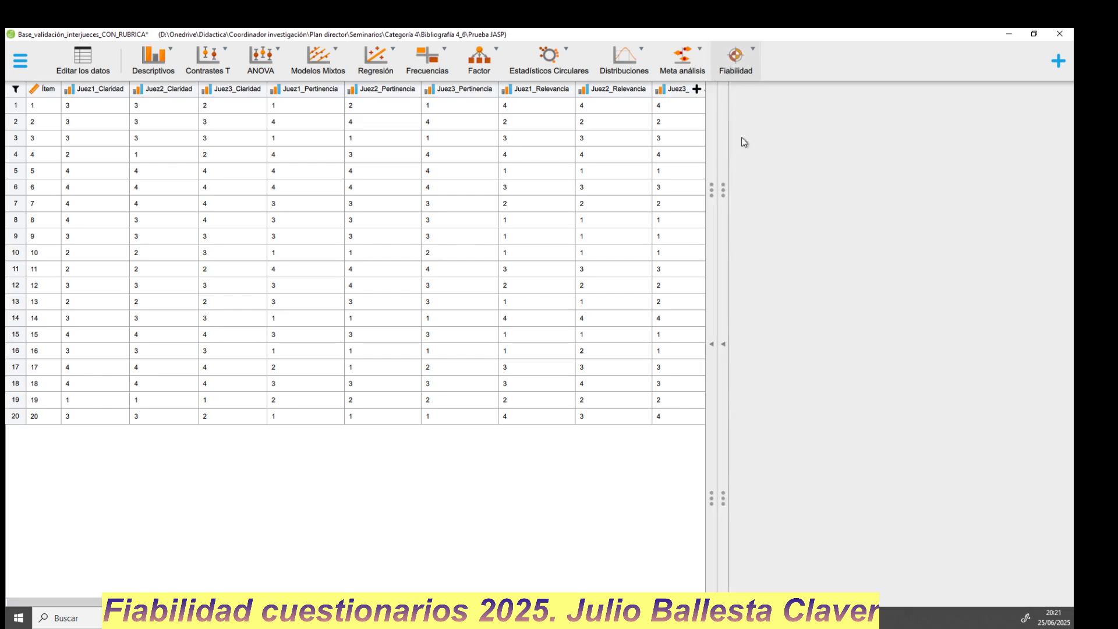
{"action": "left_click", "coordinate": [711, 344]}
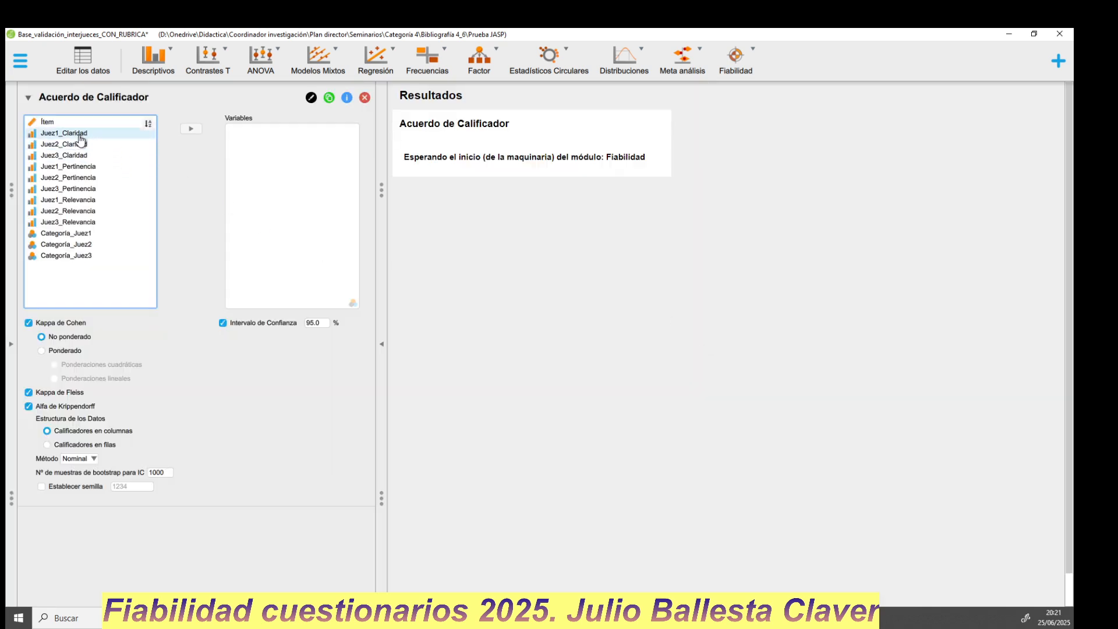
{"action": "left_click", "coordinate": [71, 235]}
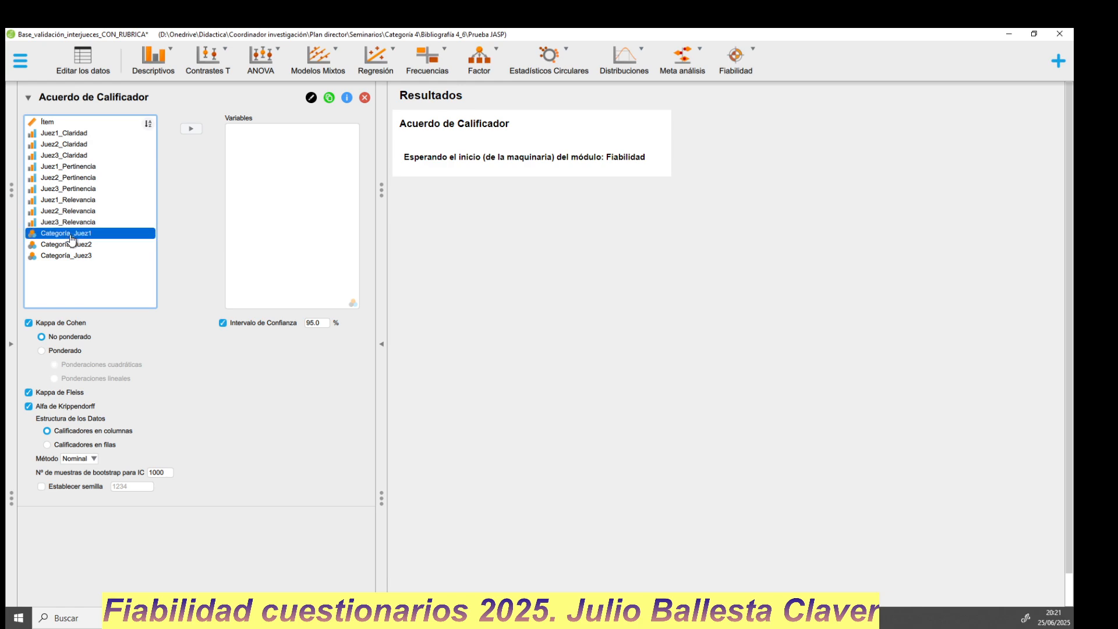
{"action": "left_click_drag", "start_coordinate": [71, 237], "coordinate": [81, 257]}
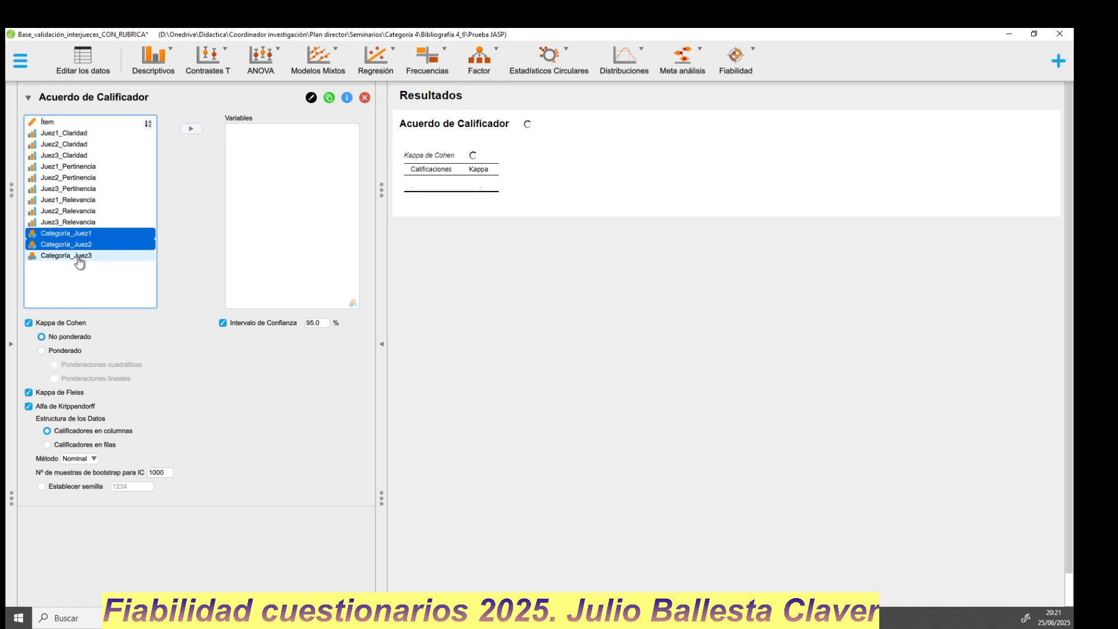
{"action": "left_click", "coordinate": [192, 128]}
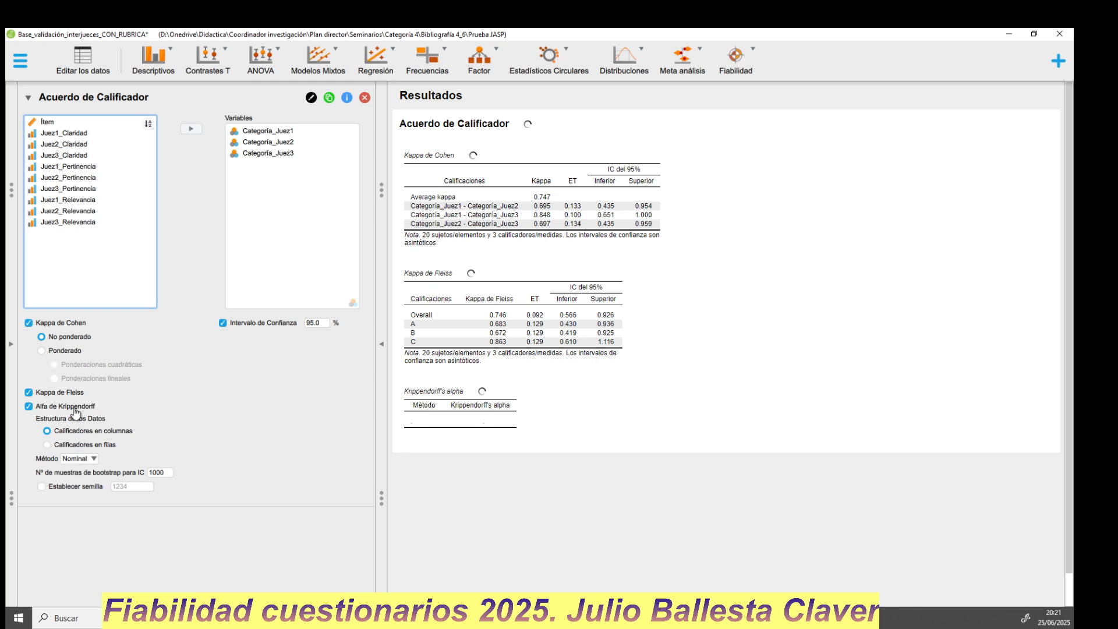
Check the method options for Krippendorff's alpha and examine the Cohen, Fleiss and Krippendorff agreement tables
{"action": "left_click", "coordinate": [73, 463]}
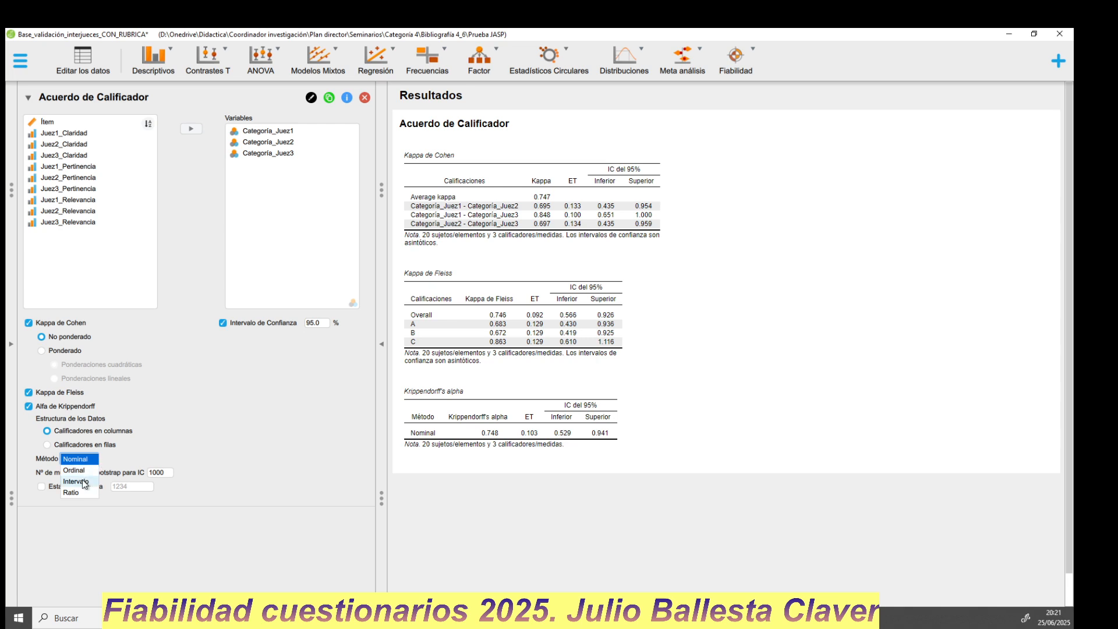
{"action": "left_click", "coordinate": [119, 418]}
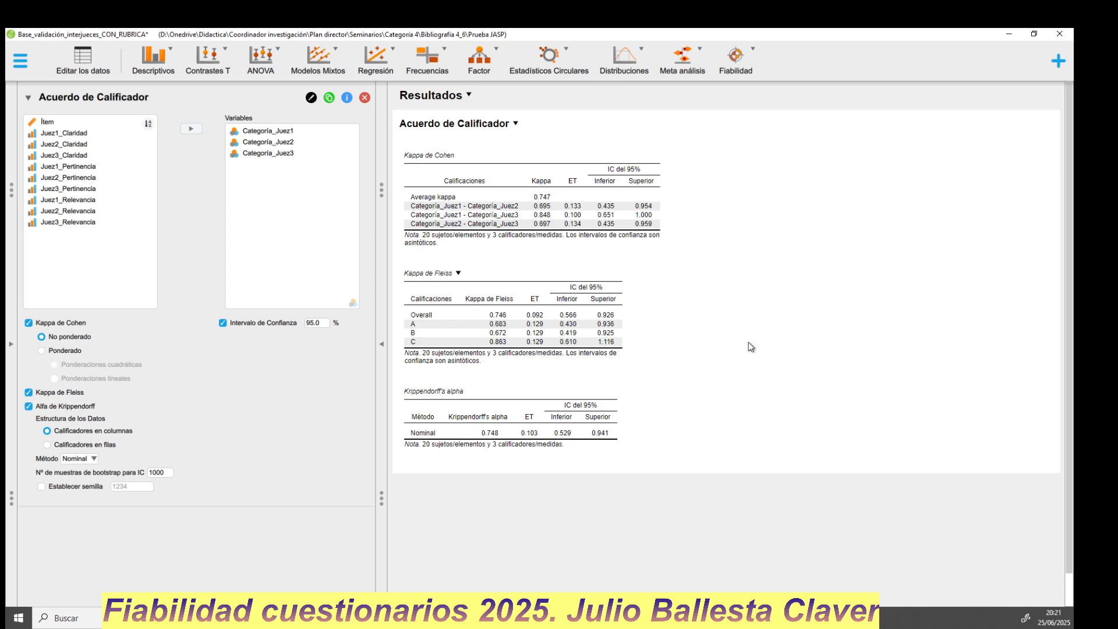
{"action": "key", "text": "ctrl+plus"}
{"action": "key", "text": "ctrl+plus"}
{"action": "key", "text": "ctrl+plus"}
{"action": "key", "text": "ctrl+plus"}
{"action": "key", "text": "ctrl+minus"}
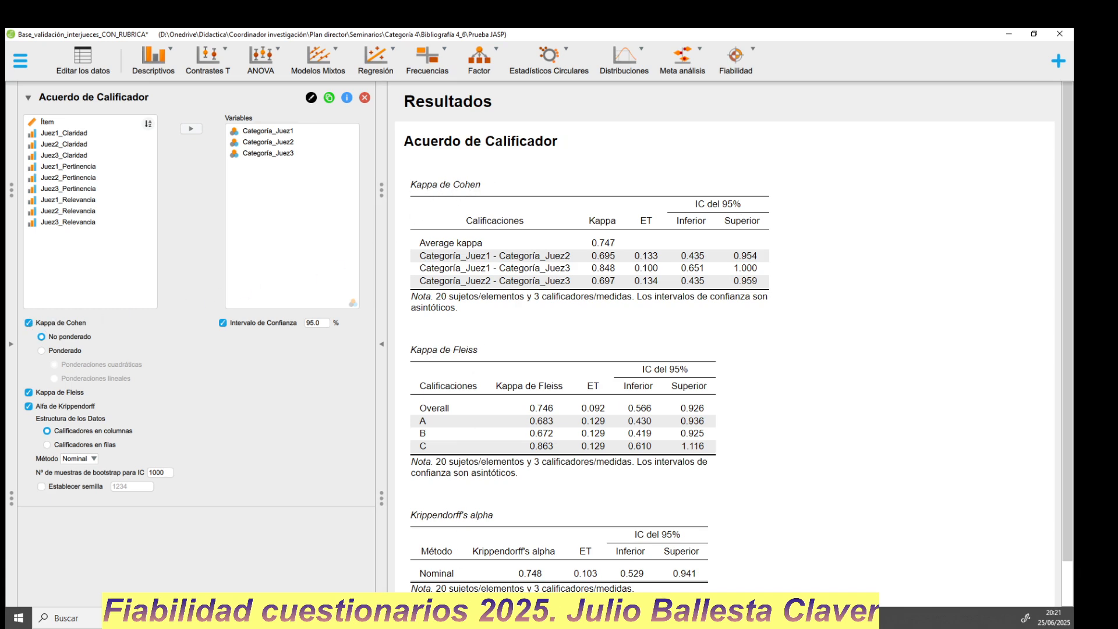
Switch back to the PowerPoint slide with the criteria for agreement between judges
{"action": "left_click", "coordinate": [507, 617]}
{"action": "left_click", "coordinate": [571, 584]}
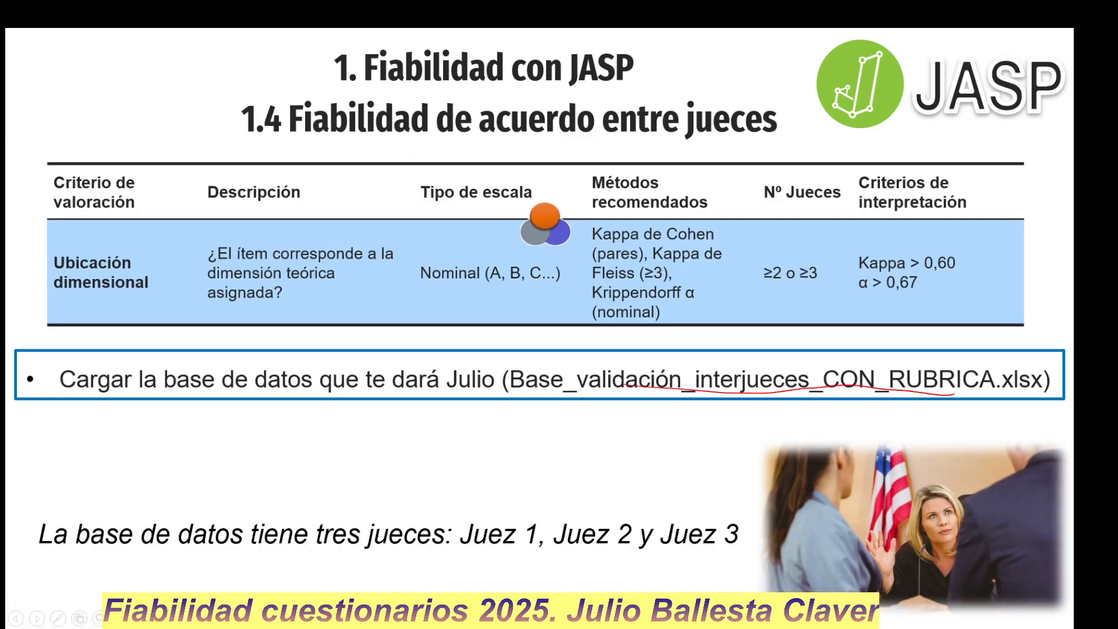
Page back through the presentation to the table comparing agreement methods by data type and number of judges
{"action": "key", "text": "Right"}
{"action": "key", "text": "Left"}
{"action": "key", "text": "Left"}
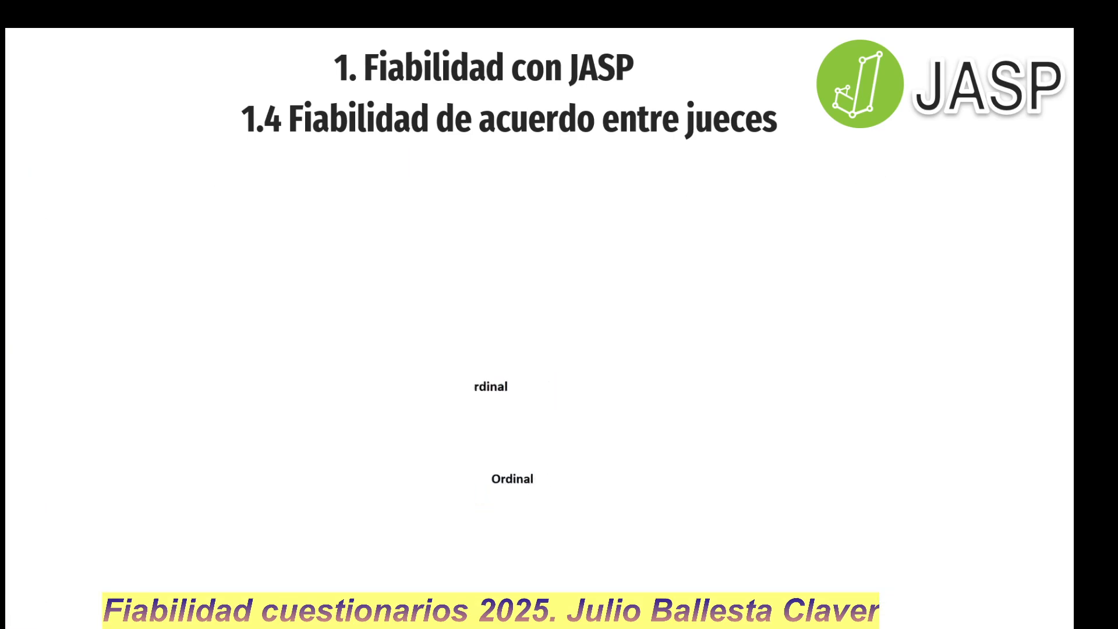
{"action": "key", "text": "Right"}
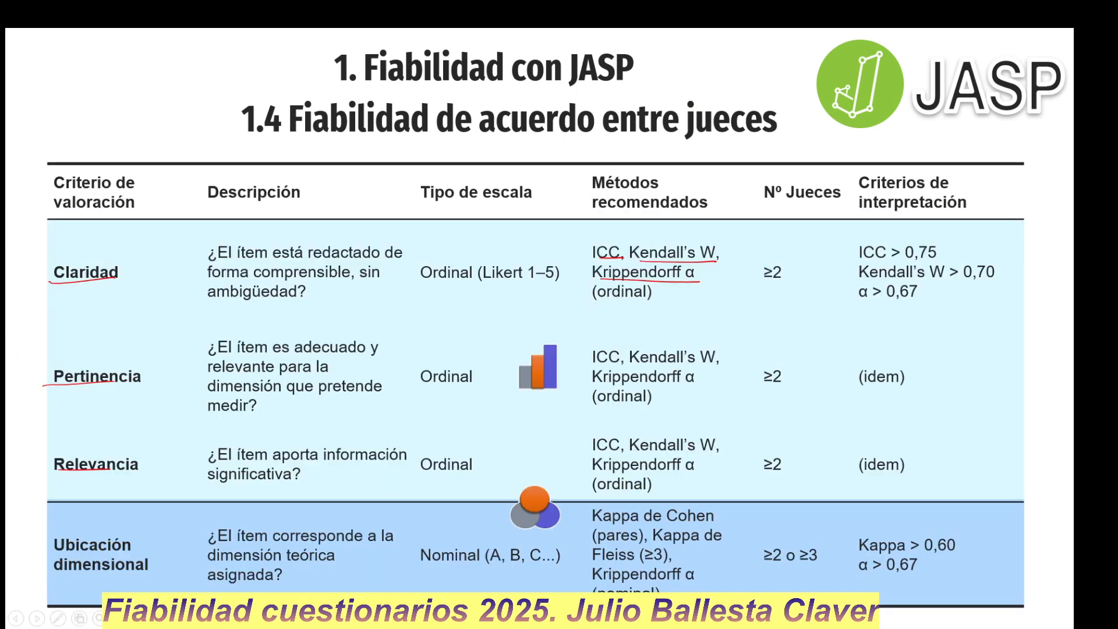
{"action": "key", "text": "Right"}
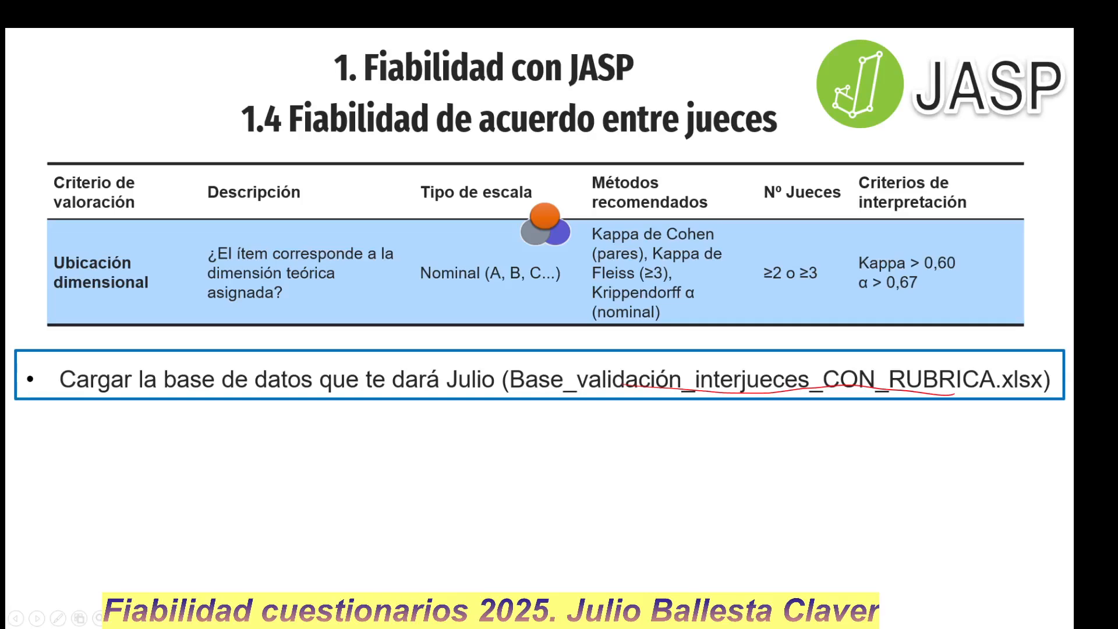
{"action": "key", "text": "Left"}
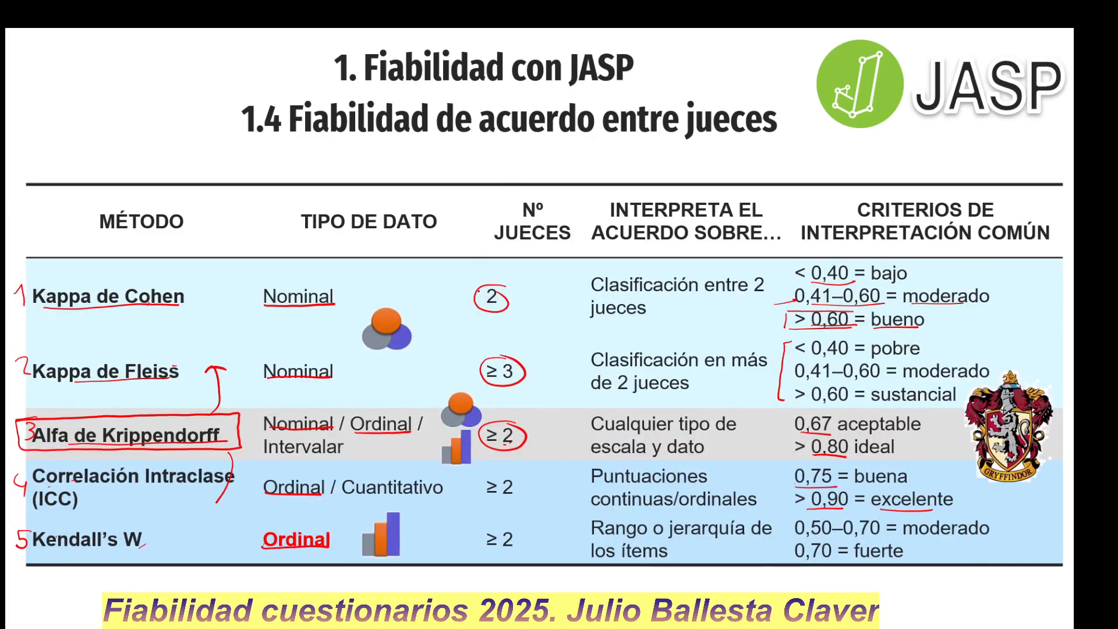
{"action": "left_click_drag", "start_coordinate": [495, 284], "coordinate": [506, 304]}
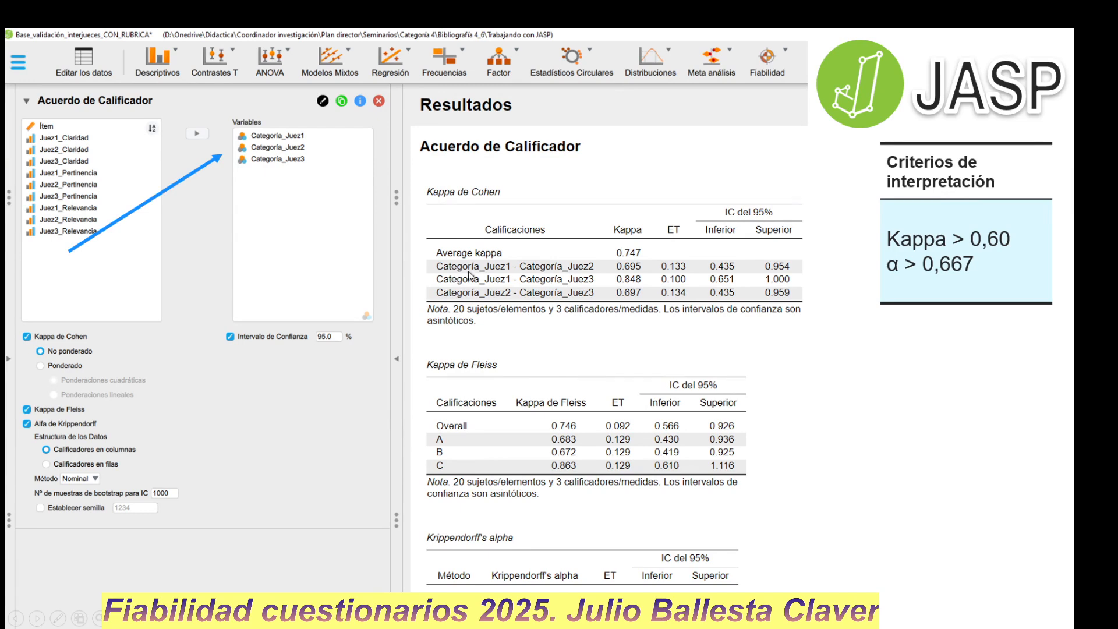
Underline the three judge pairs in the Kappa de Cohen results table with the pen and erase those marks
{"action": "key", "text": "ctrl+p"}
{"action": "left_click_drag", "start_coordinate": [507, 269], "coordinate": [593, 268]}
{"action": "mouse_move", "coordinate": [495, 283]}
{"action": "left_mouse_down"}
{"action": "mouse_move", "coordinate": [521, 284]}
{"action": "mouse_move", "coordinate": [515, 297]}
{"action": "mouse_move", "coordinate": [594, 297]}
{"action": "left_mouse_up"}
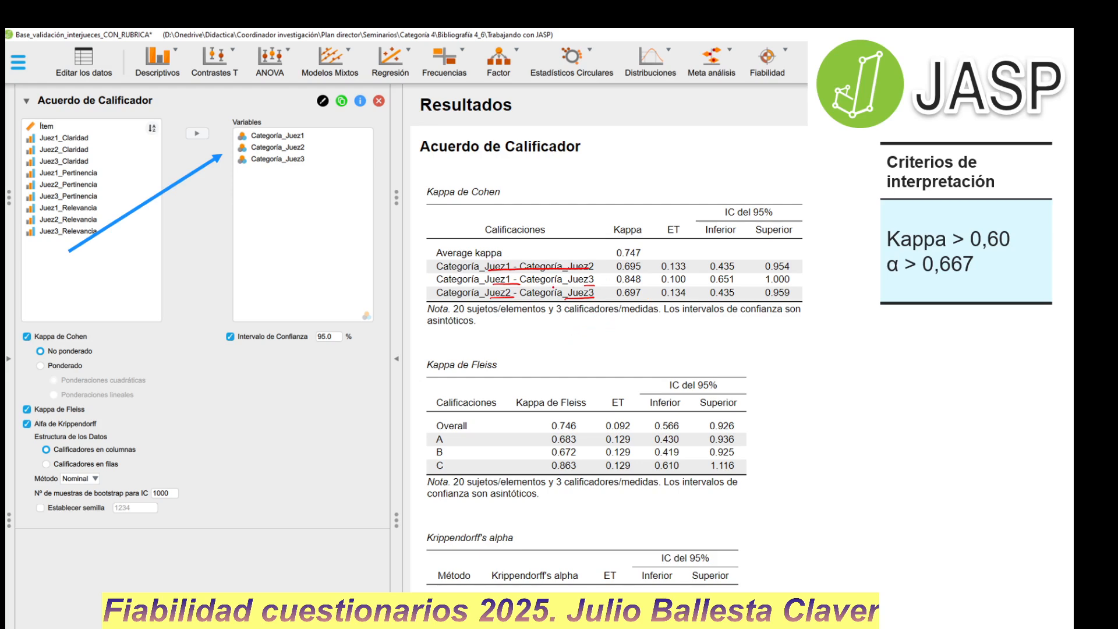
{"action": "key", "text": "ctrl+e"}
{"action": "mouse_move", "coordinate": [538, 272]}
{"action": "left_mouse_down"}
{"action": "mouse_move", "coordinate": [516, 289]}
{"action": "mouse_move", "coordinate": [588, 305]}
{"action": "left_mouse_up"}
{"action": "key", "text": "ctrl+p"}
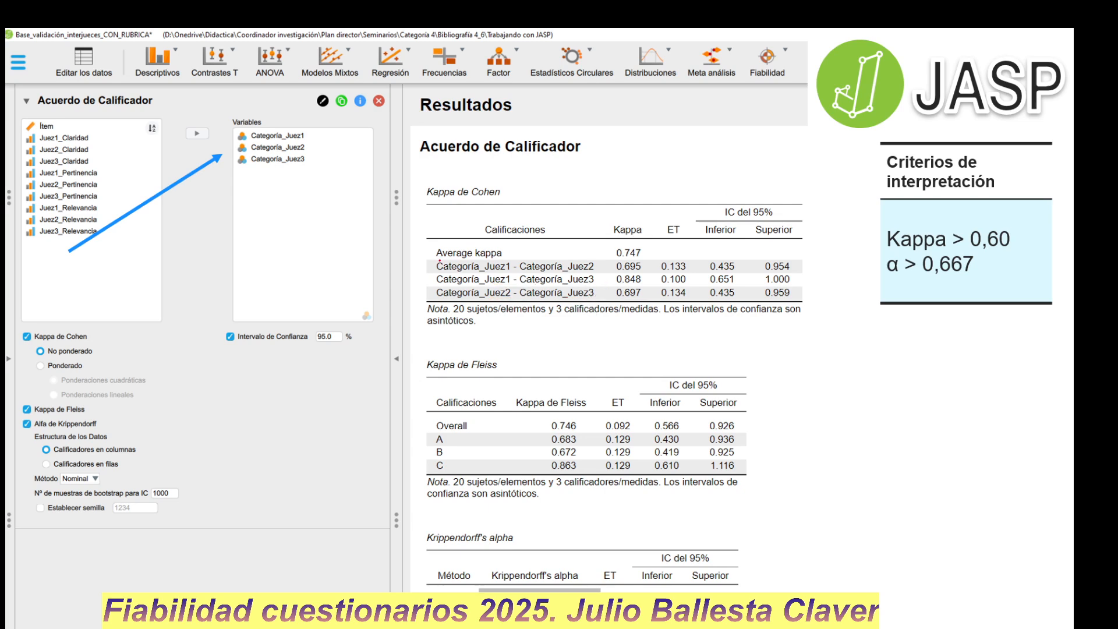
Underline Average kappa and circle its value in the Kappa de Cohen table, and erase the underline
{"action": "left_click_drag", "start_coordinate": [440, 258], "coordinate": [514, 255]}
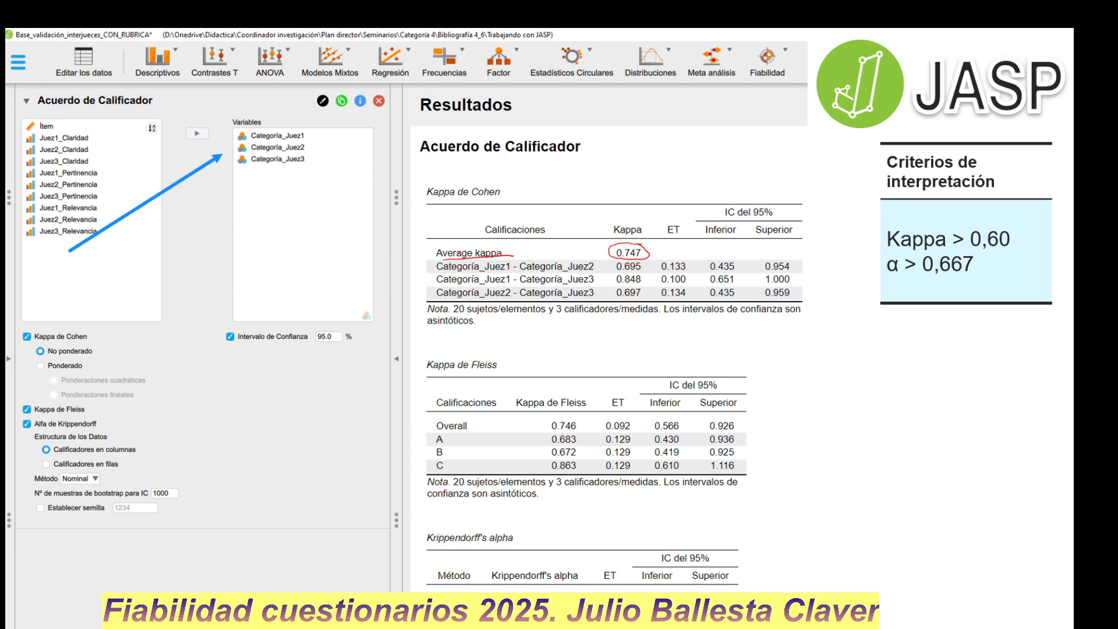
{"action": "key", "text": "ctrl+e"}
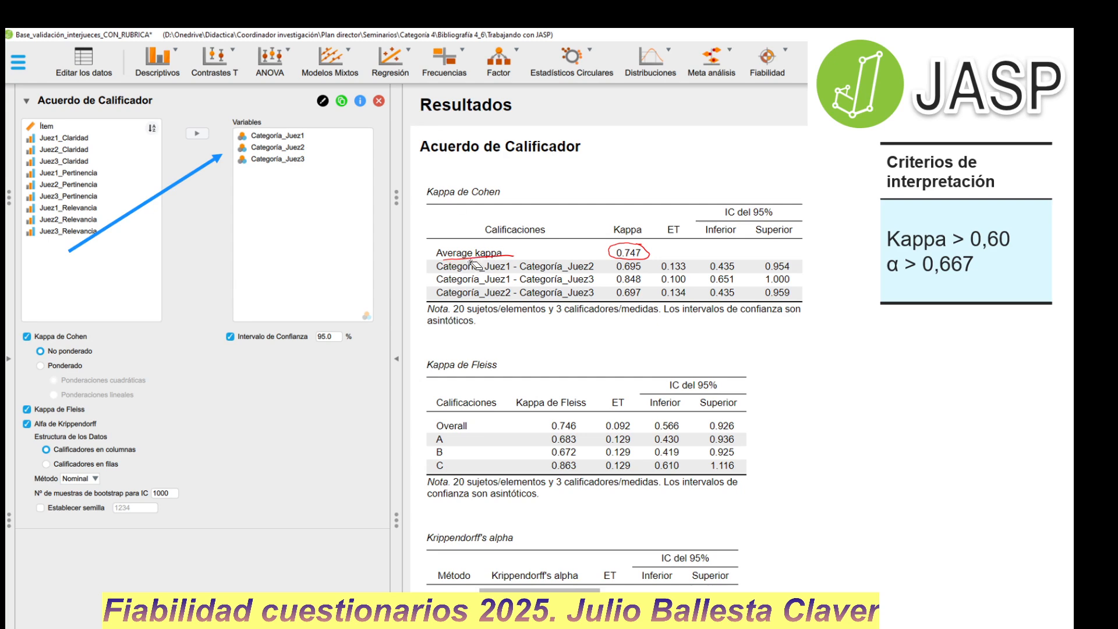
{"action": "left_click", "coordinate": [474, 257]}
{"action": "key", "text": "ctrl+p"}
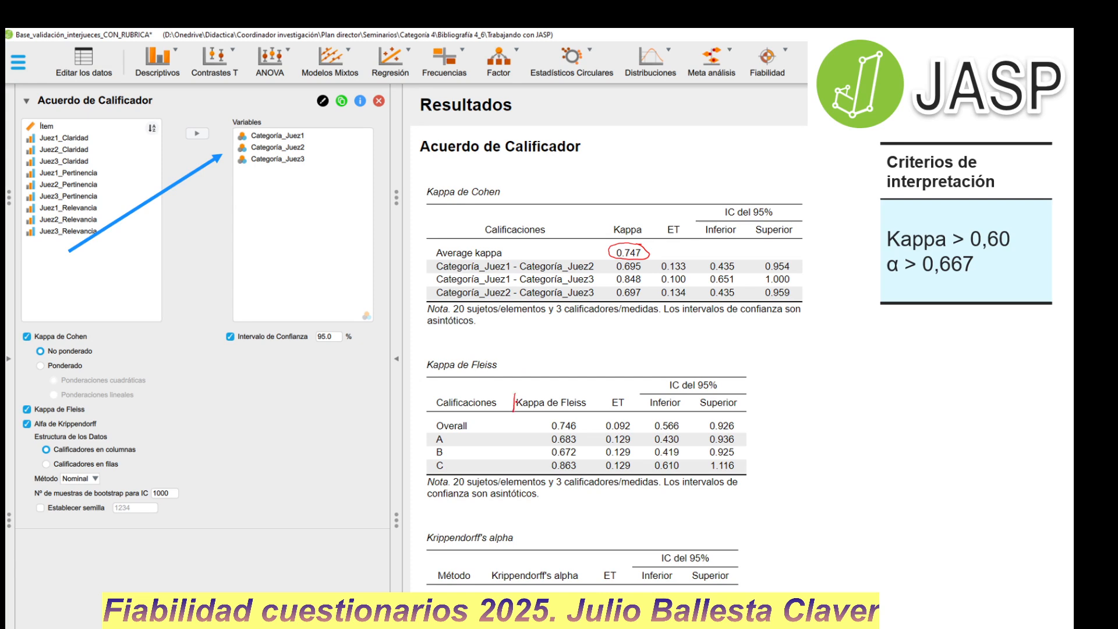
Box the Kappa de Fleiss heading and underline the Kappa > 0,60 criterion, erasing the marks made on the Overall row
{"action": "mouse_move", "coordinate": [518, 390]}
{"action": "left_mouse_down"}
{"action": "mouse_move", "coordinate": [588, 389]}
{"action": "mouse_move", "coordinate": [511, 413]}
{"action": "left_mouse_up"}
{"action": "mouse_move", "coordinate": [471, 426]}
{"action": "left_mouse_down"}
{"action": "mouse_move", "coordinate": [580, 413]}
{"action": "mouse_move", "coordinate": [584, 430]}
{"action": "mouse_move", "coordinate": [555, 433]}
{"action": "left_mouse_up"}
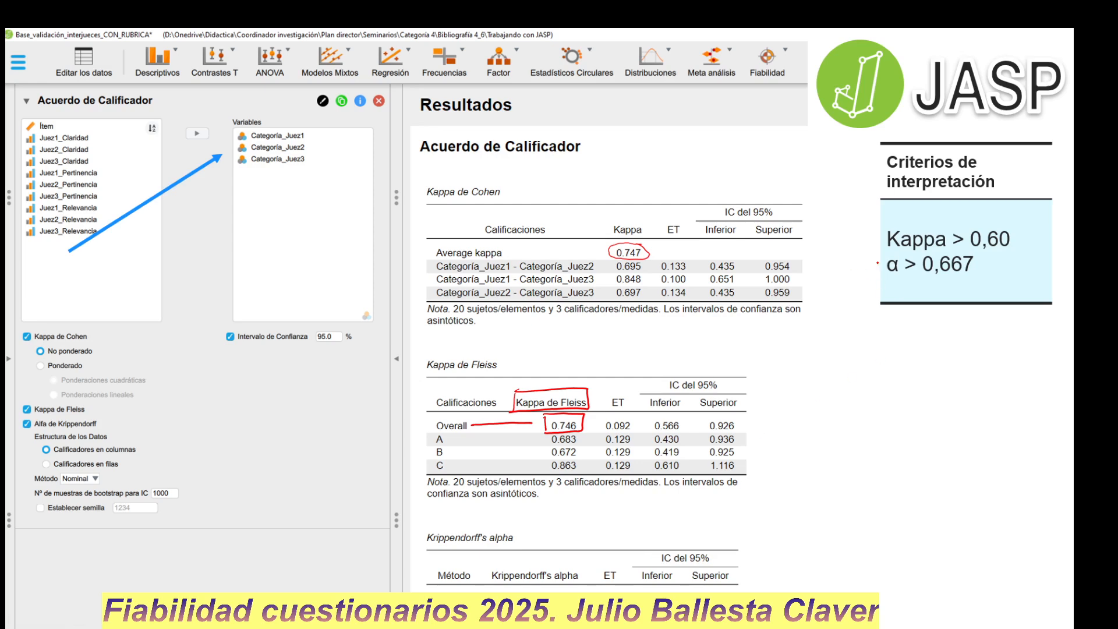
{"action": "left_click_drag", "start_coordinate": [898, 249], "coordinate": [1014, 245]}
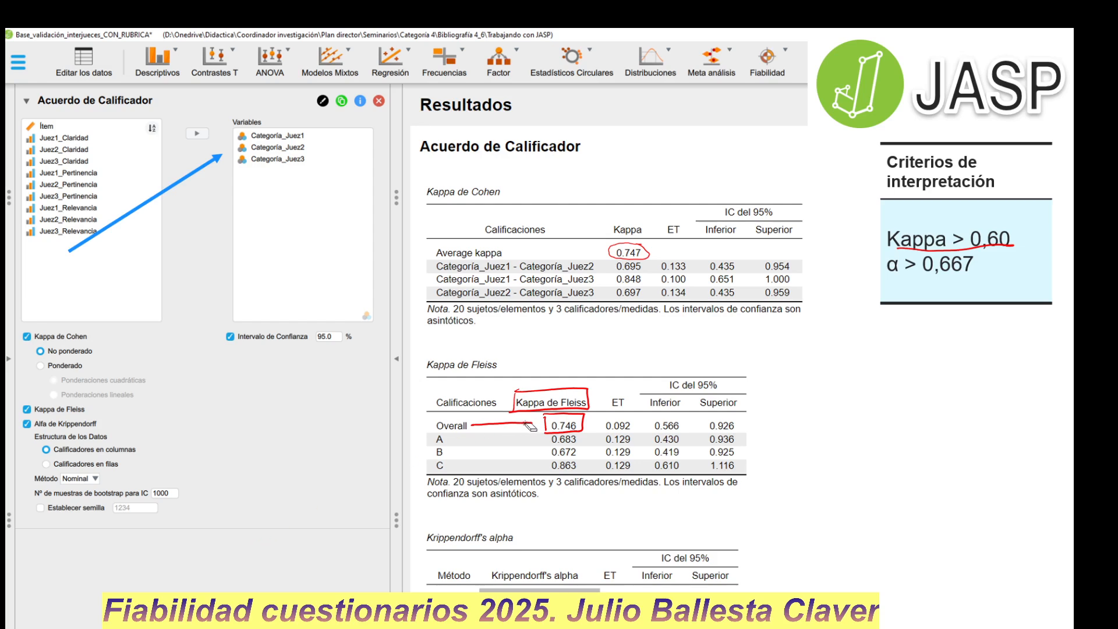
{"action": "left_click_drag", "start_coordinate": [492, 429], "coordinate": [544, 434]}
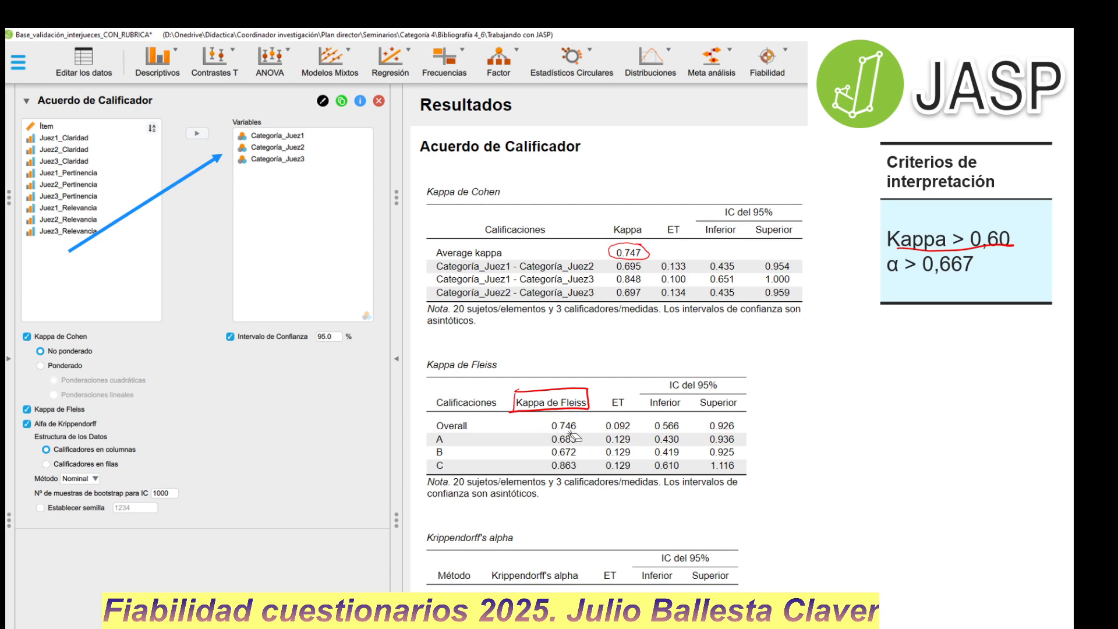
Mark the Kappa de Fleiss values of categories A, B and C, and erase all but category C's marks
{"action": "right_click", "coordinate": [440, 444]}
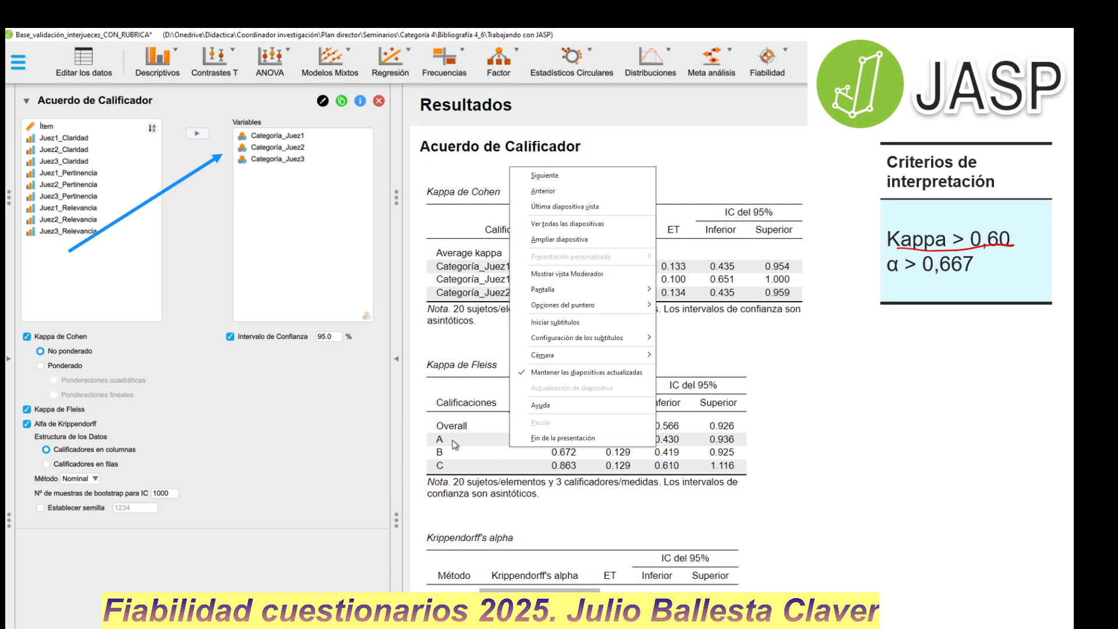
{"action": "key", "text": "Escape"}
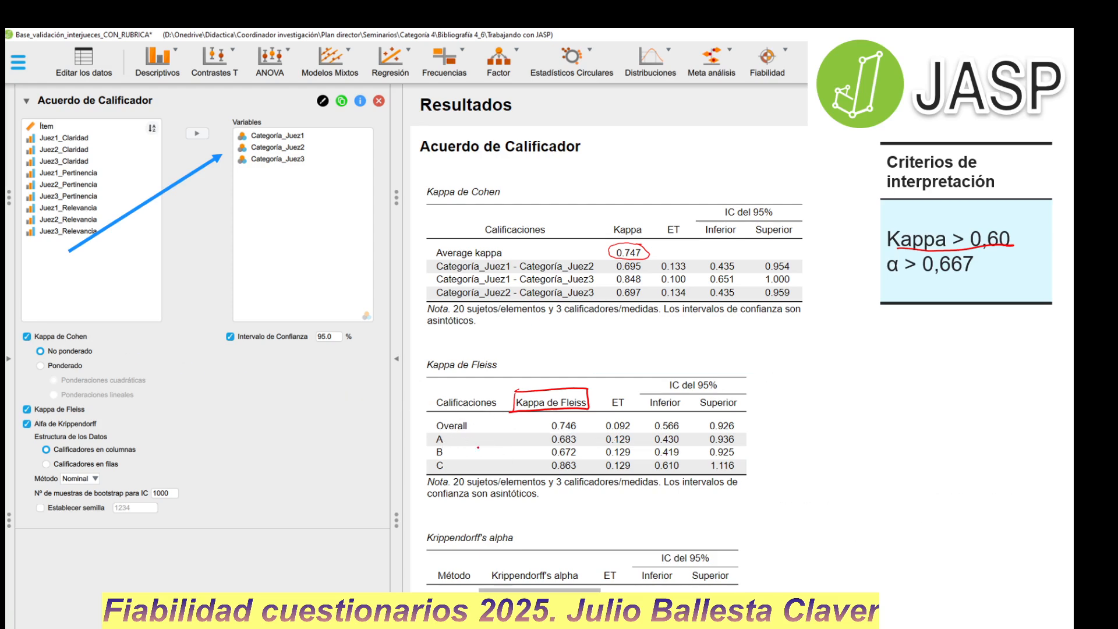
{"action": "mouse_move", "coordinate": [449, 440]}
{"action": "left_mouse_down"}
{"action": "mouse_move", "coordinate": [548, 437]}
{"action": "mouse_move", "coordinate": [573, 449]}
{"action": "mouse_move", "coordinate": [562, 431]}
{"action": "left_mouse_up"}
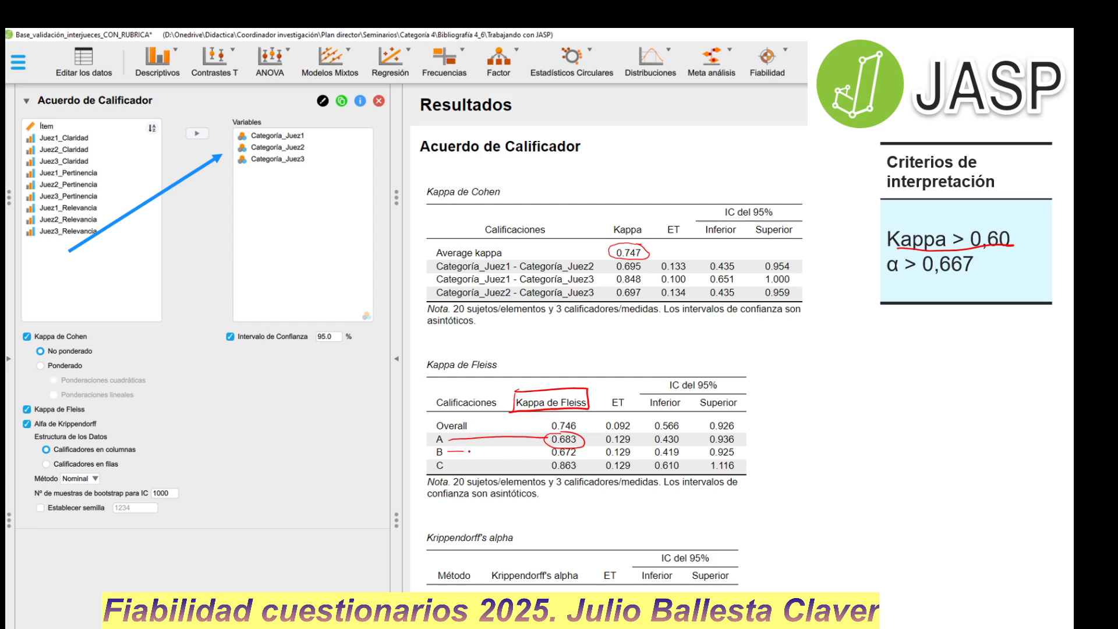
{"action": "mouse_move", "coordinate": [470, 451]}
{"action": "left_mouse_down"}
{"action": "mouse_move", "coordinate": [573, 458]}
{"action": "mouse_move", "coordinate": [578, 443]}
{"action": "left_mouse_up"}
{"action": "mouse_move", "coordinate": [451, 466]}
{"action": "left_mouse_down"}
{"action": "mouse_move", "coordinate": [552, 469]}
{"action": "mouse_move", "coordinate": [578, 457]}
{"action": "mouse_move", "coordinate": [550, 469]}
{"action": "left_mouse_up"}
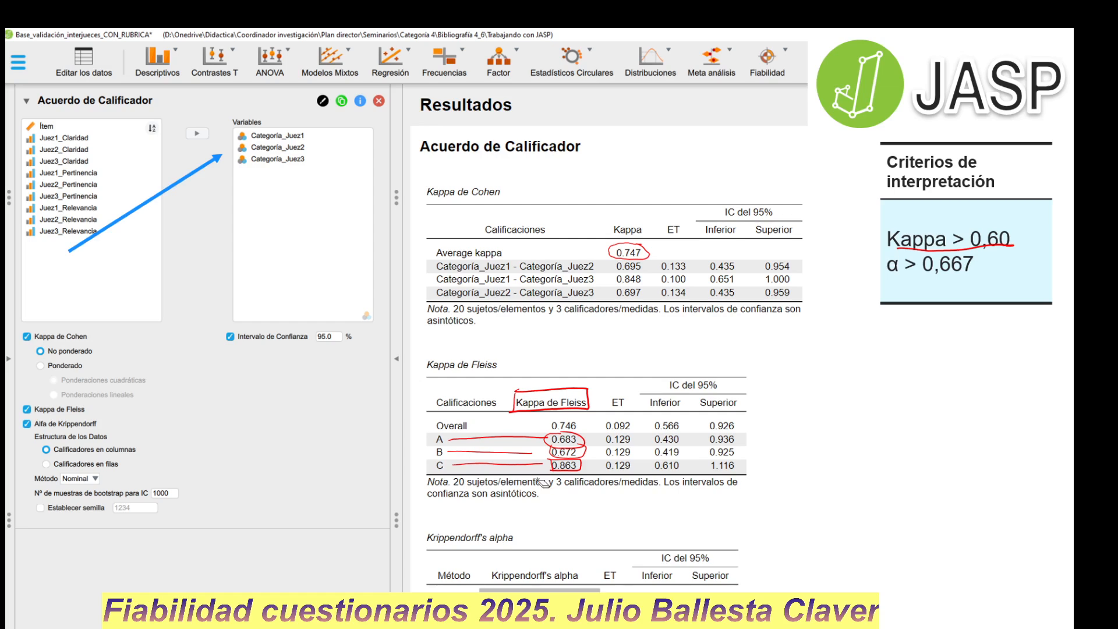
{"action": "mouse_move", "coordinate": [584, 436]}
{"action": "left_mouse_down"}
{"action": "mouse_move", "coordinate": [556, 457]}
{"action": "mouse_move", "coordinate": [536, 445]}
{"action": "mouse_move", "coordinate": [472, 464]}
{"action": "left_mouse_up"}
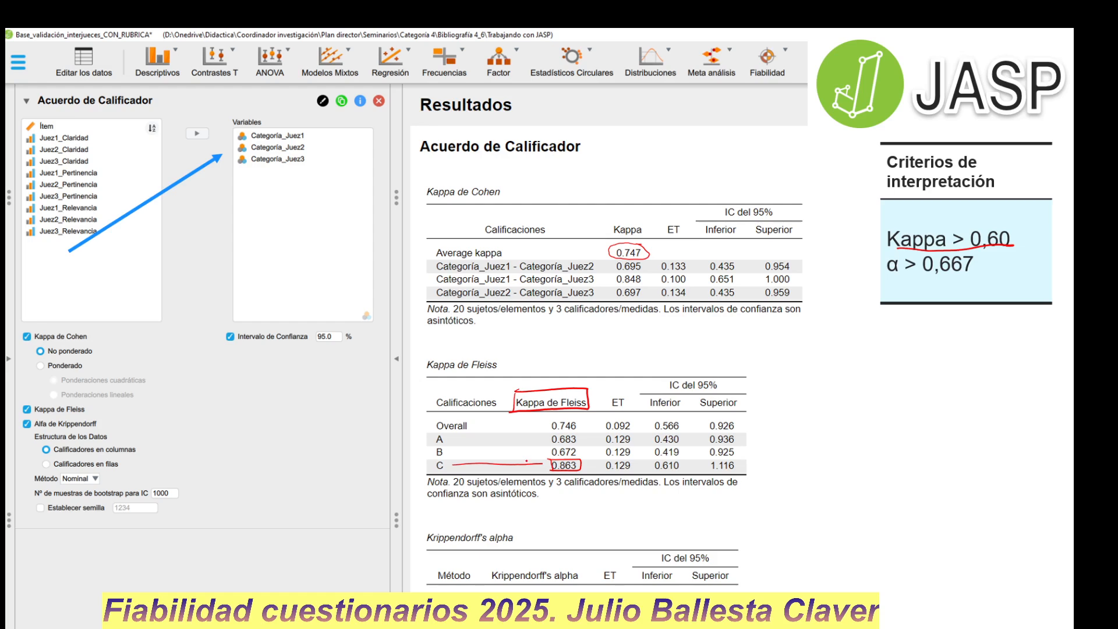
{"action": "left_click_drag", "start_coordinate": [536, 462], "coordinate": [542, 471]}
Box Krippendorff's alpha and connect it with a pen line to the boxed Overall Fleiss value, erasing category C's marks
{"action": "mouse_move", "coordinate": [487, 569]}
{"action": "left_mouse_down"}
{"action": "mouse_move", "coordinate": [484, 583]}
{"action": "mouse_move", "coordinate": [586, 564]}
{"action": "mouse_move", "coordinate": [521, 591]}
{"action": "mouse_move", "coordinate": [586, 581]}
{"action": "left_mouse_up"}
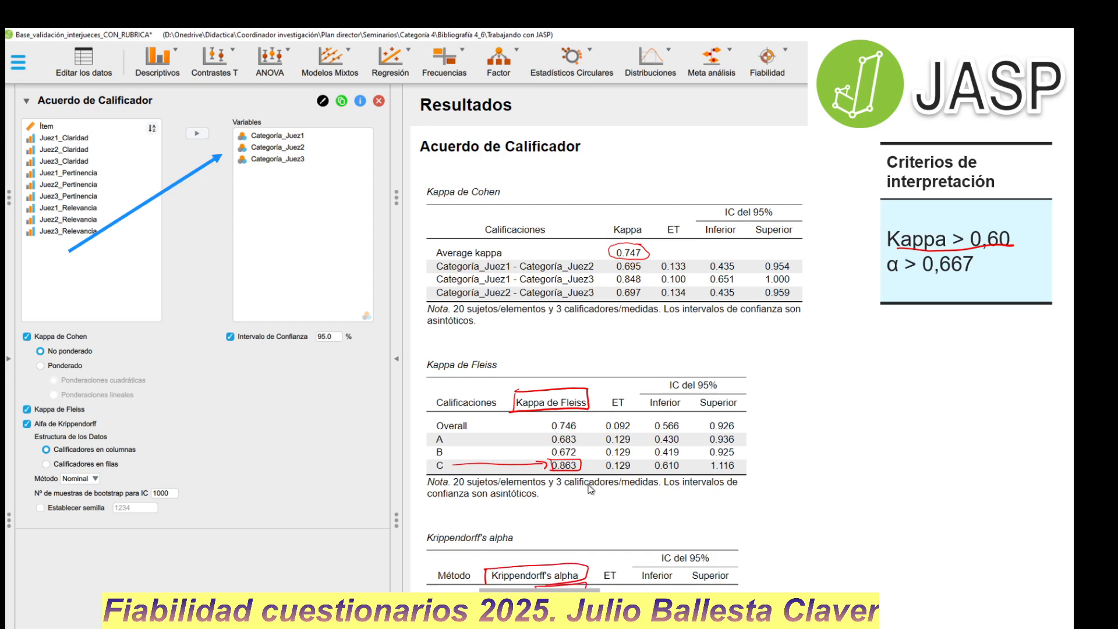
{"action": "left_click", "coordinate": [563, 465]}
{"action": "left_click", "coordinate": [546, 464]}
{"action": "mouse_move", "coordinate": [546, 429]}
{"action": "left_mouse_down"}
{"action": "mouse_move", "coordinate": [560, 418]}
{"action": "mouse_move", "coordinate": [588, 431]}
{"action": "mouse_move", "coordinate": [538, 434]}
{"action": "mouse_move", "coordinate": [595, 454]}
{"action": "mouse_move", "coordinate": [586, 575]}
{"action": "left_mouse_up"}
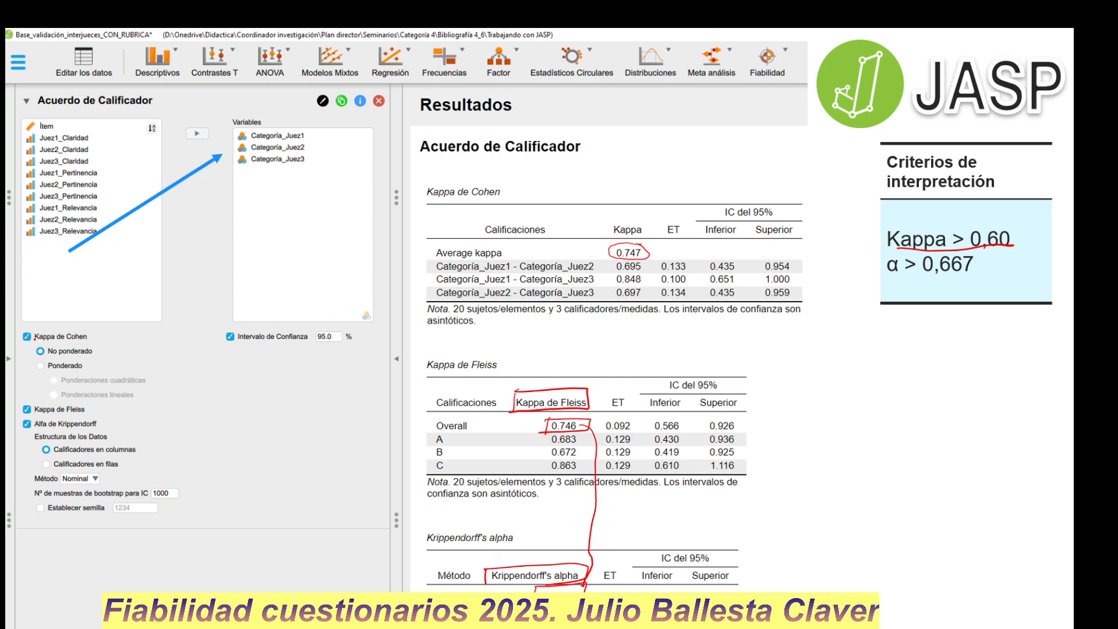
Underline the Kappa de Cohen option and reveal the slide's guide for choosing between No ponderado and Ponderado
{"action": "left_click_drag", "start_coordinate": [44, 341], "coordinate": [97, 339]}
{"action": "mouse_move", "coordinate": [33, 359]}
{"action": "left_mouse_down"}
{"action": "mouse_move", "coordinate": [37, 345]}
{"action": "mouse_move", "coordinate": [99, 343]}
{"action": "mouse_move", "coordinate": [26, 360]}
{"action": "left_mouse_up"}
{"action": "left_click", "coordinate": [106, 355]}
{"action": "left_click", "coordinate": [37, 354]}
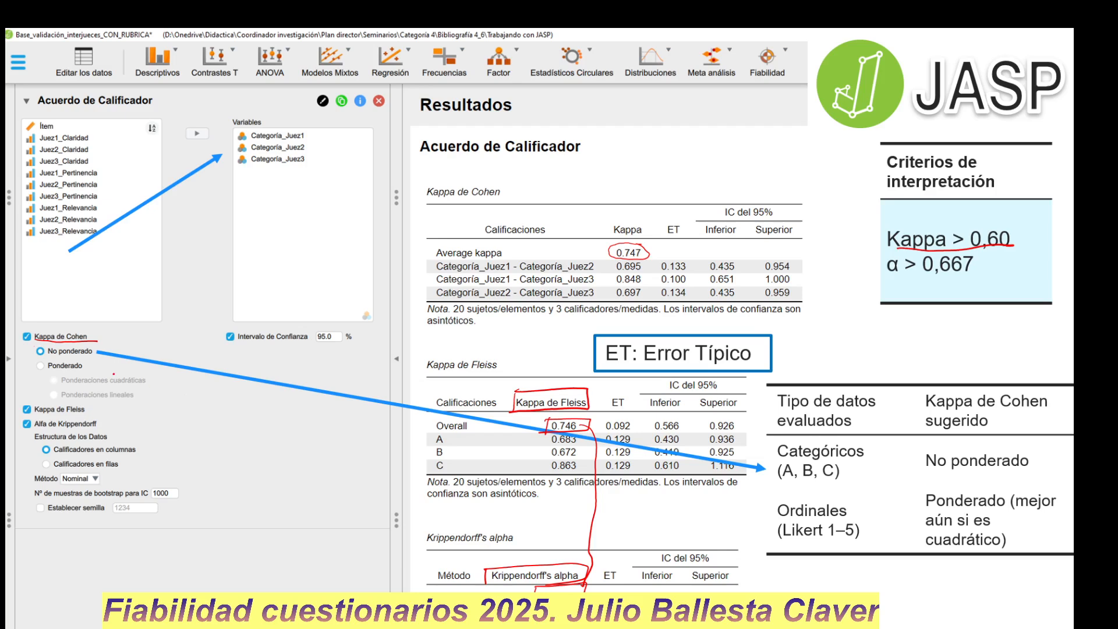
Box the Ponderado option and bracket the Categóricos and Ordinales rows of the data-type guide
{"action": "mouse_move", "coordinate": [778, 442]}
{"action": "left_mouse_down"}
{"action": "mouse_move", "coordinate": [766, 444]}
{"action": "mouse_move", "coordinate": [777, 483]}
{"action": "left_mouse_up"}
{"action": "mouse_move", "coordinate": [32, 360]}
{"action": "left_mouse_down"}
{"action": "mouse_move", "coordinate": [34, 373]}
{"action": "mouse_move", "coordinate": [67, 357]}
{"action": "mouse_move", "coordinate": [97, 367]}
{"action": "mouse_move", "coordinate": [45, 374]}
{"action": "left_mouse_up"}
{"action": "mouse_move", "coordinate": [779, 503]}
{"action": "left_mouse_down"}
{"action": "mouse_move", "coordinate": [767, 542]}
{"action": "mouse_move", "coordinate": [784, 542]}
{"action": "left_mouse_up"}
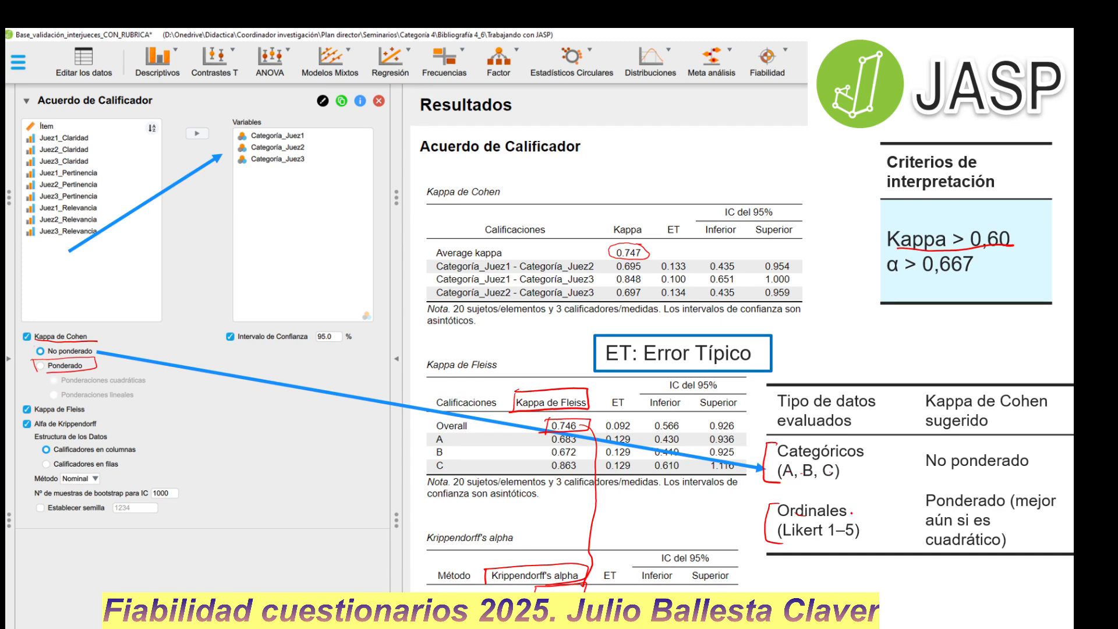
Remove the pen marks from the Ordinales and Categóricos rows of the data-type guide
{"action": "left_click_drag", "start_coordinate": [830, 508], "coordinate": [891, 518]}
{"action": "key", "text": "ctrl+z"}
{"action": "left_click", "coordinate": [778, 508]}
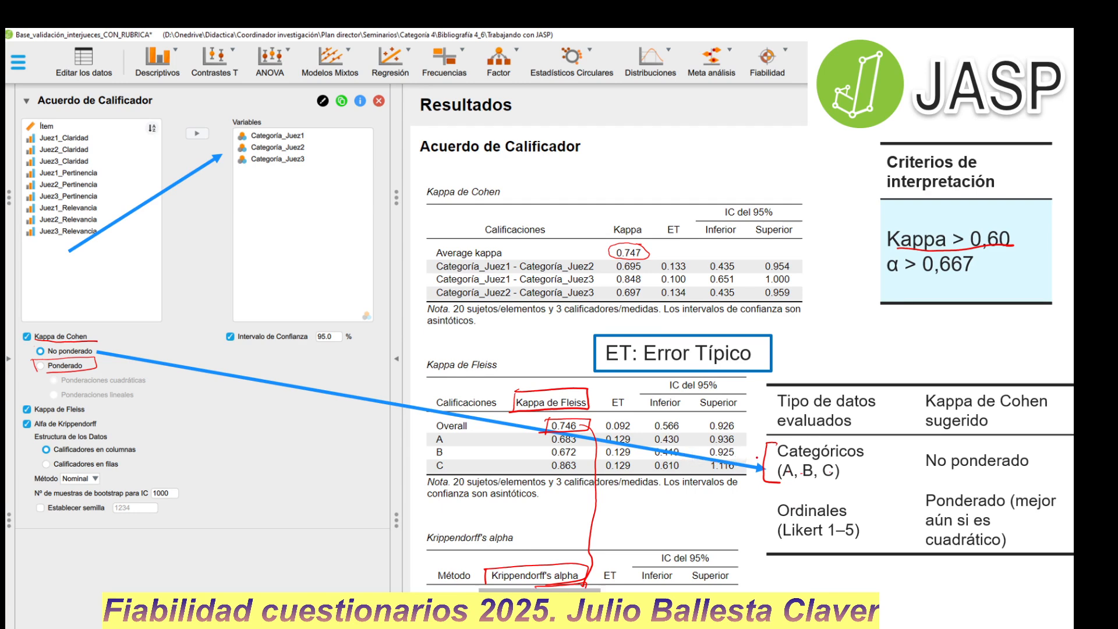
{"action": "left_click", "coordinate": [766, 460]}
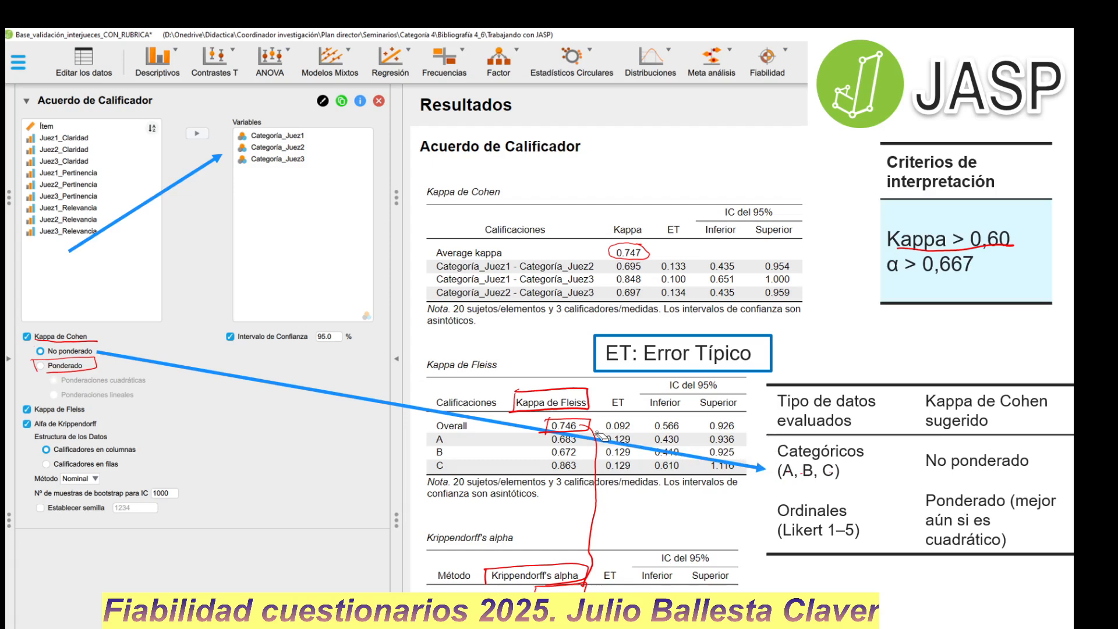
Annotate Kappa de Fleiss with ≥3 and an arrow, and link Kappa de Cohen to its first judge pair, erasing the average kappa circle
{"action": "mouse_move", "coordinate": [492, 333]}
{"action": "left_mouse_down"}
{"action": "mouse_move", "coordinate": [496, 347]}
{"action": "mouse_move", "coordinate": [518, 343]}
{"action": "mouse_move", "coordinate": [507, 352]}
{"action": "mouse_move", "coordinate": [539, 389]}
{"action": "left_mouse_up"}
{"action": "left_click_drag", "start_coordinate": [534, 382], "coordinate": [541, 382]}
{"action": "mouse_move", "coordinate": [447, 198]}
{"action": "left_mouse_down"}
{"action": "mouse_move", "coordinate": [498, 197]}
{"action": "mouse_move", "coordinate": [502, 263]}
{"action": "mouse_move", "coordinate": [568, 261]}
{"action": "left_mouse_up"}
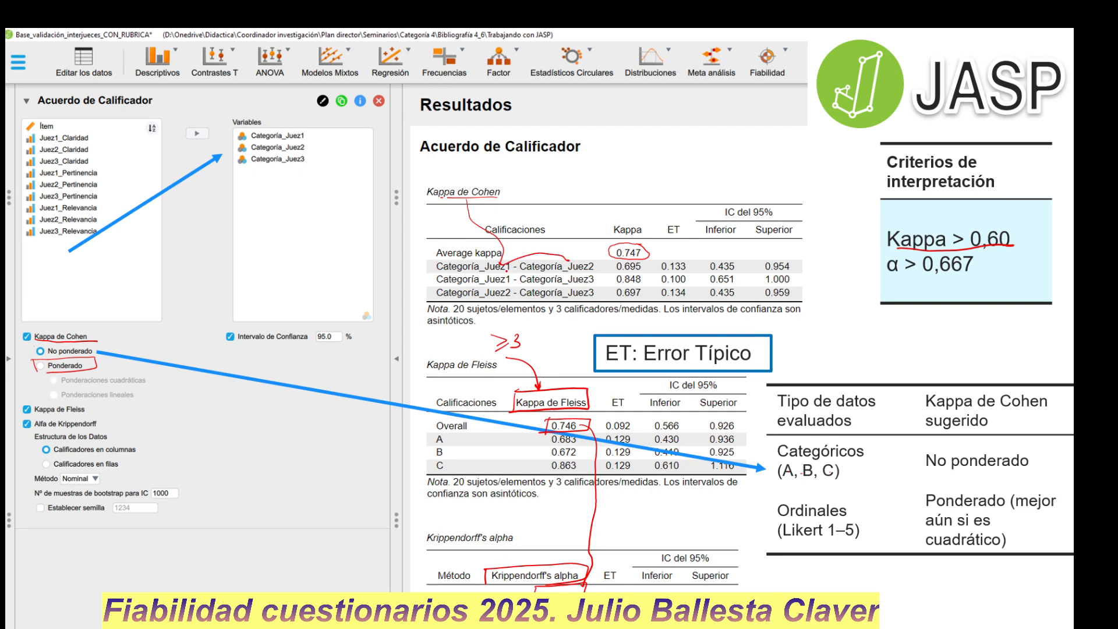
{"action": "left_click", "coordinate": [631, 247]}
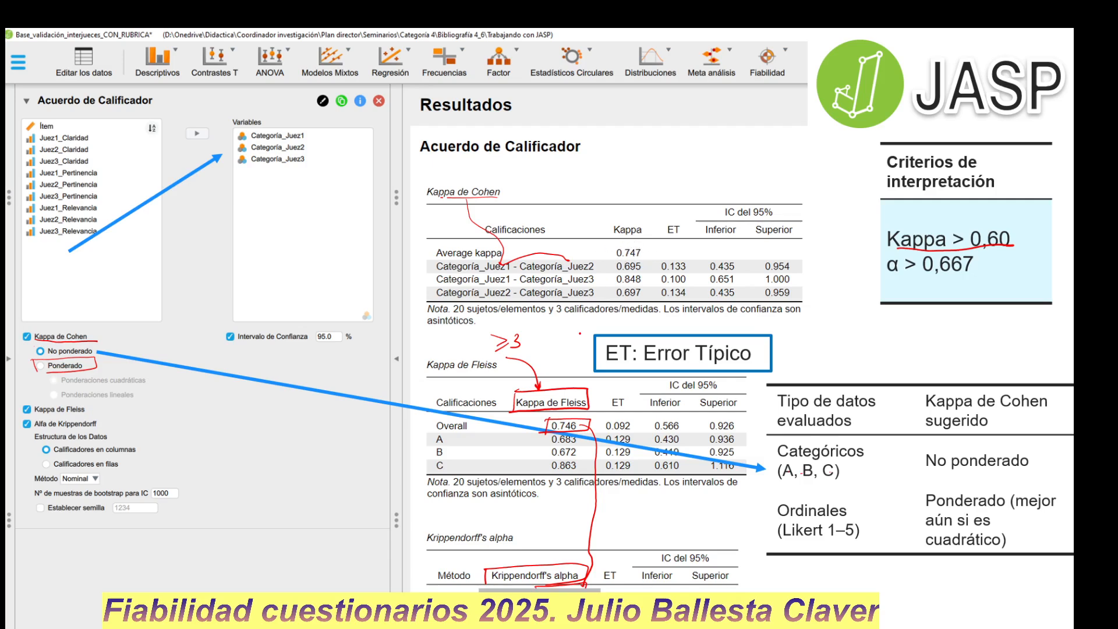
Underline Error Típico, erase the line linking Fleiss and Krippendorff, and reveal the highlight around the Nominal method
{"action": "mouse_move", "coordinate": [631, 391]}
{"action": "left_mouse_down"}
{"action": "mouse_move", "coordinate": [604, 398]}
{"action": "mouse_move", "coordinate": [634, 412]}
{"action": "mouse_move", "coordinate": [632, 390]}
{"action": "mouse_move", "coordinate": [732, 361]}
{"action": "mouse_move", "coordinate": [691, 362]}
{"action": "left_mouse_up"}
{"action": "left_click_drag", "start_coordinate": [626, 389], "coordinate": [547, 571]}
{"action": "key", "text": "Right"}
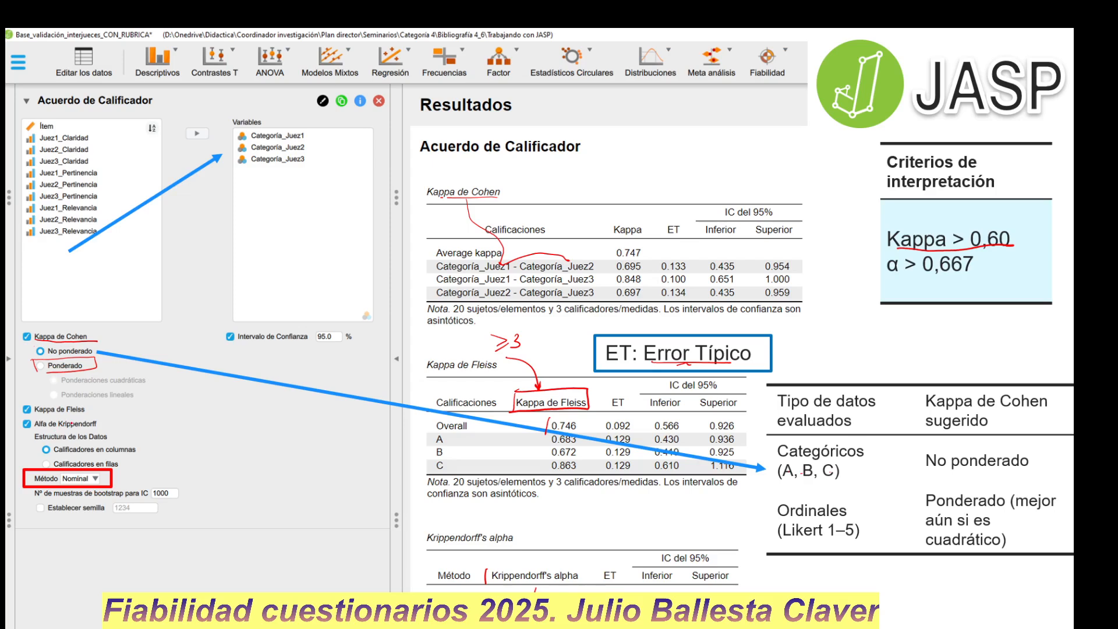
Underline the Alfa de Krippendorff option with the pen and erase the underline
{"action": "left_click_drag", "start_coordinate": [60, 426], "coordinate": [107, 424]}
{"action": "key", "text": "ctrl+e"}
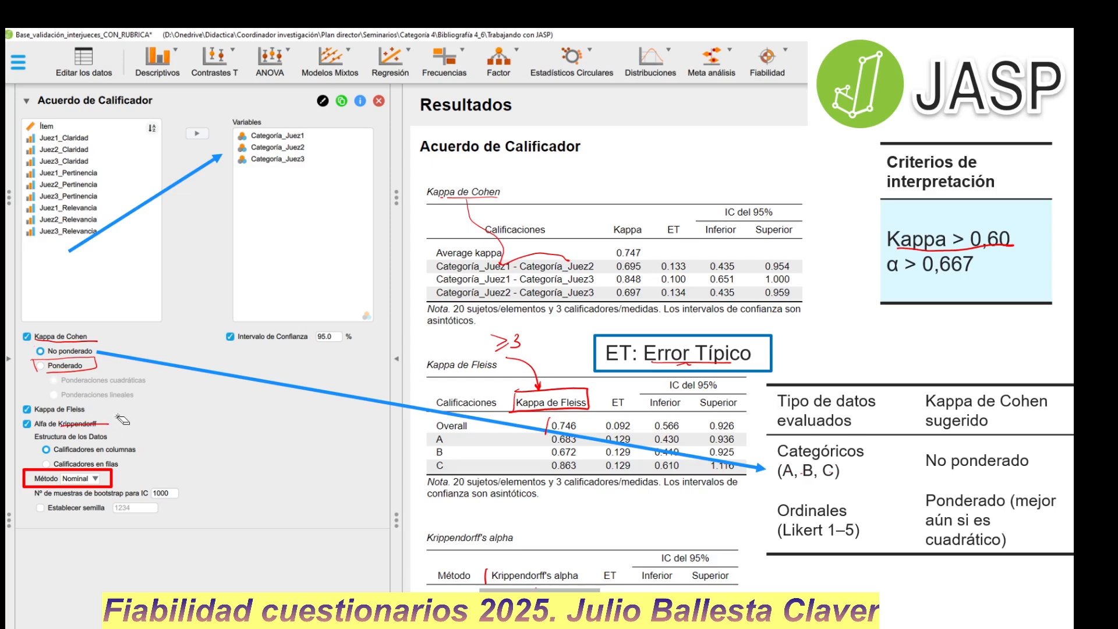
{"action": "left_click", "coordinate": [87, 426]}
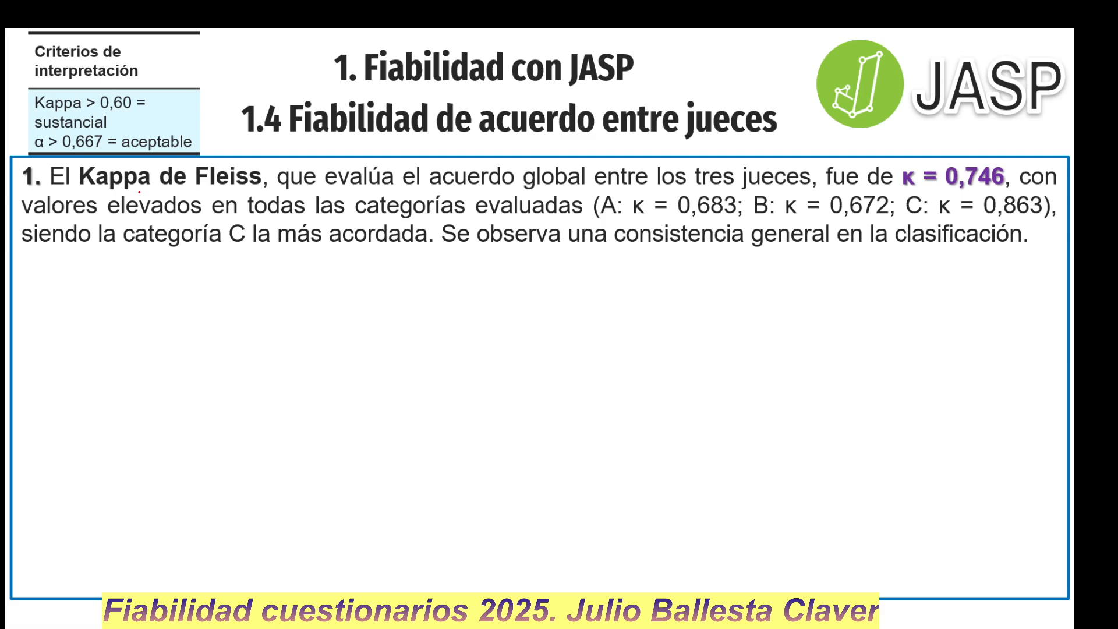
Underline Kappa de Fleiss and its κ value in the first paragraph of the interpretation slide
{"action": "left_click_drag", "start_coordinate": [134, 187], "coordinate": [249, 184]}
{"action": "left_click_drag", "start_coordinate": [943, 189], "coordinate": [1012, 191]}
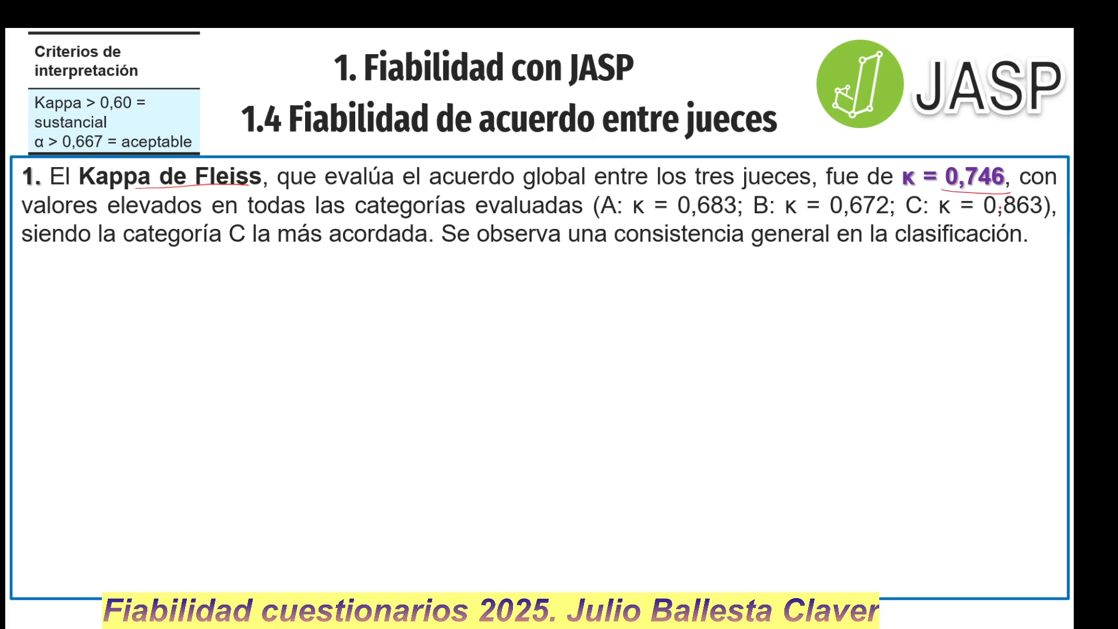
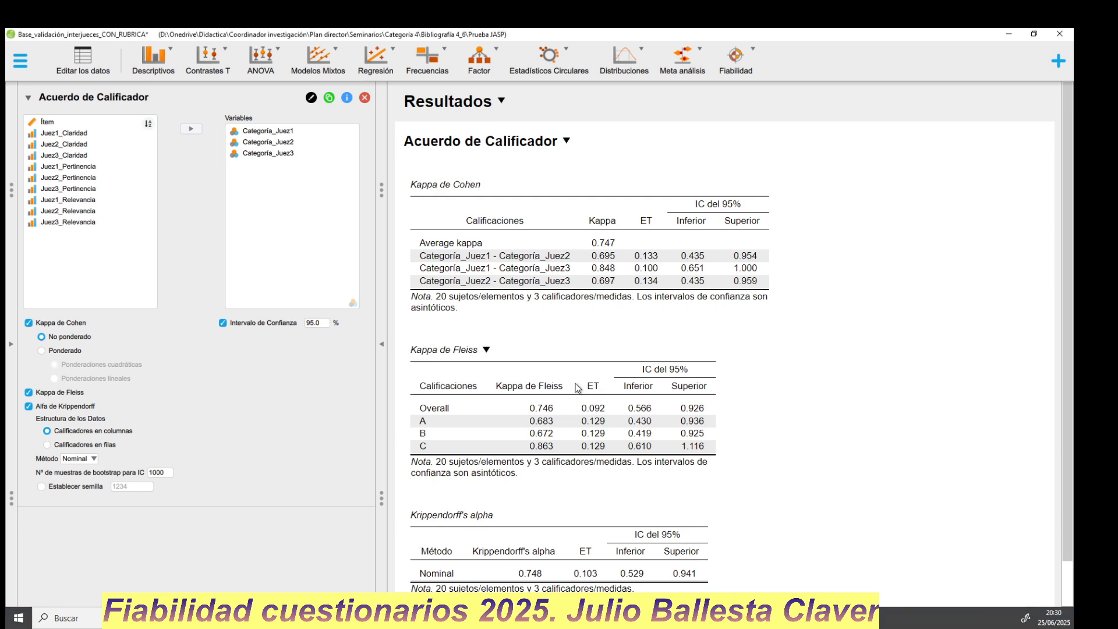
In JASP, add another Acuerdo de Calificador analysis and disable Kappa de Cohen and Kappa de Fleiss, leaving only Alfa de Krippendorff
{"action": "left_click", "coordinate": [733, 69]}
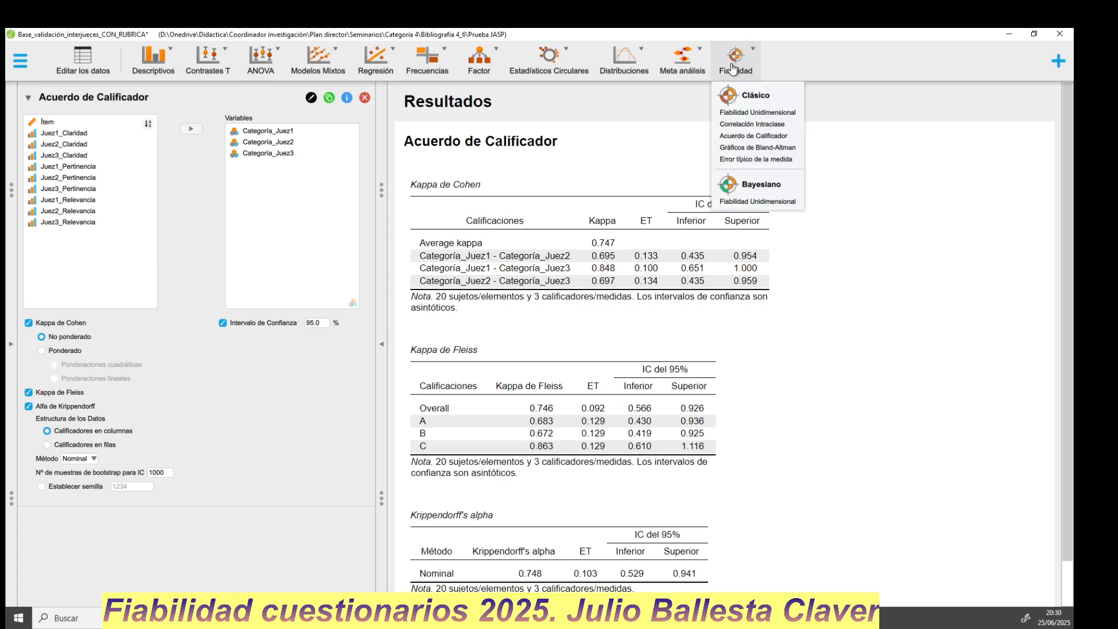
{"action": "left_click", "coordinate": [741, 139]}
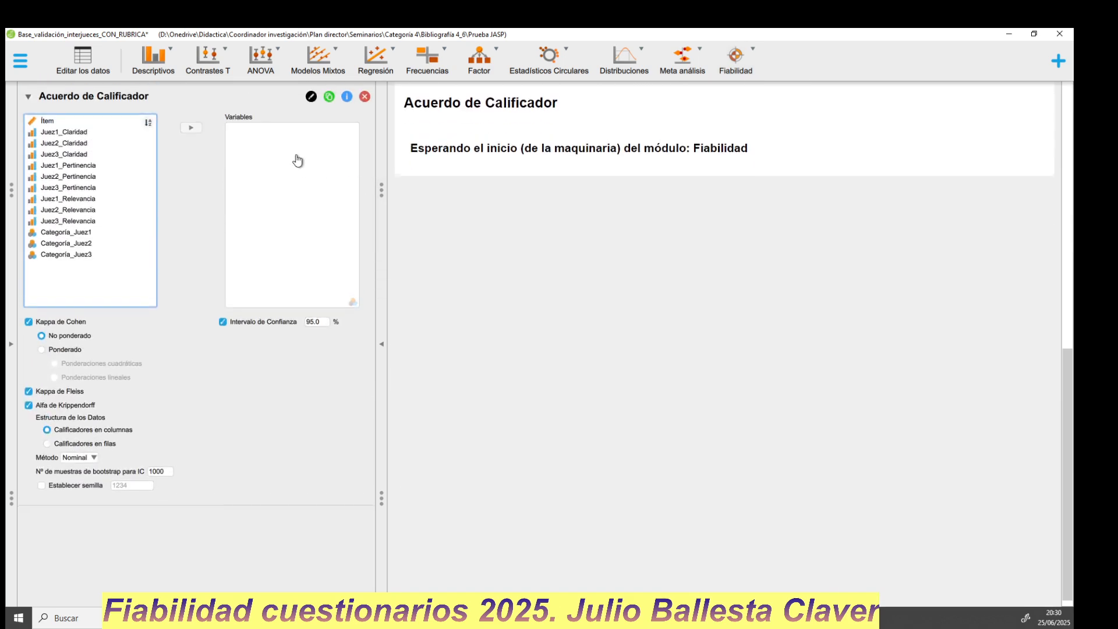
{"action": "left_click", "coordinate": [28, 323]}
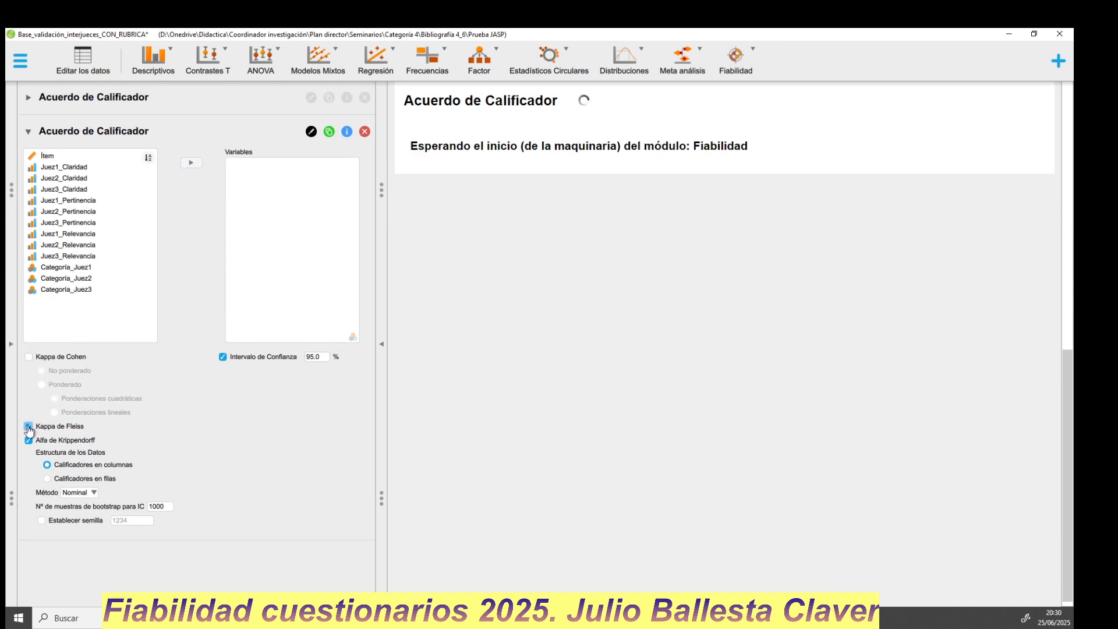
{"action": "left_click", "coordinate": [28, 426]}
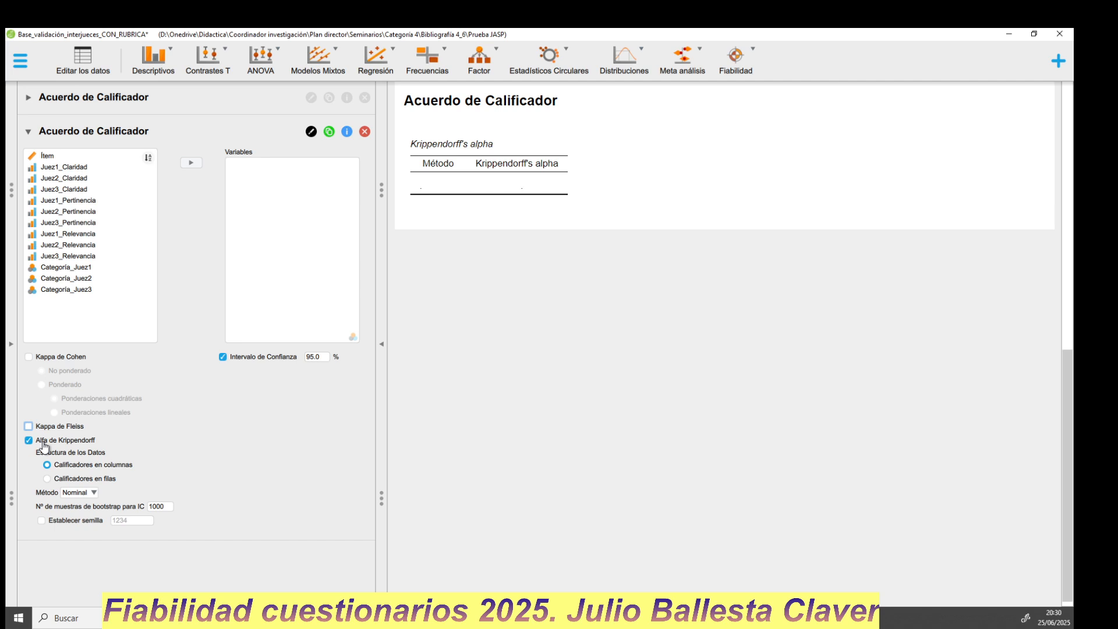
Set the Krippendorff method to Ordinal and assign Juez1_Claridad, Juez2_Claridad and Juez3_Claridad as the analysis variables
{"action": "left_click", "coordinate": [84, 493]}
{"action": "left_click", "coordinate": [84, 494]}
{"action": "left_click", "coordinate": [82, 505]}
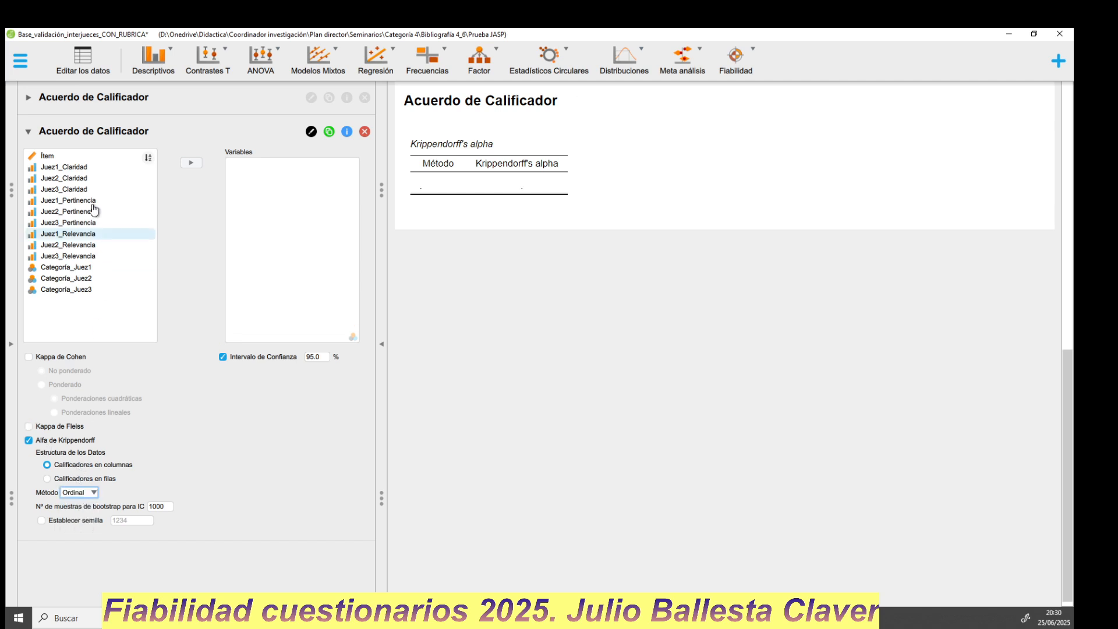
{"action": "left_click", "coordinate": [91, 170]}
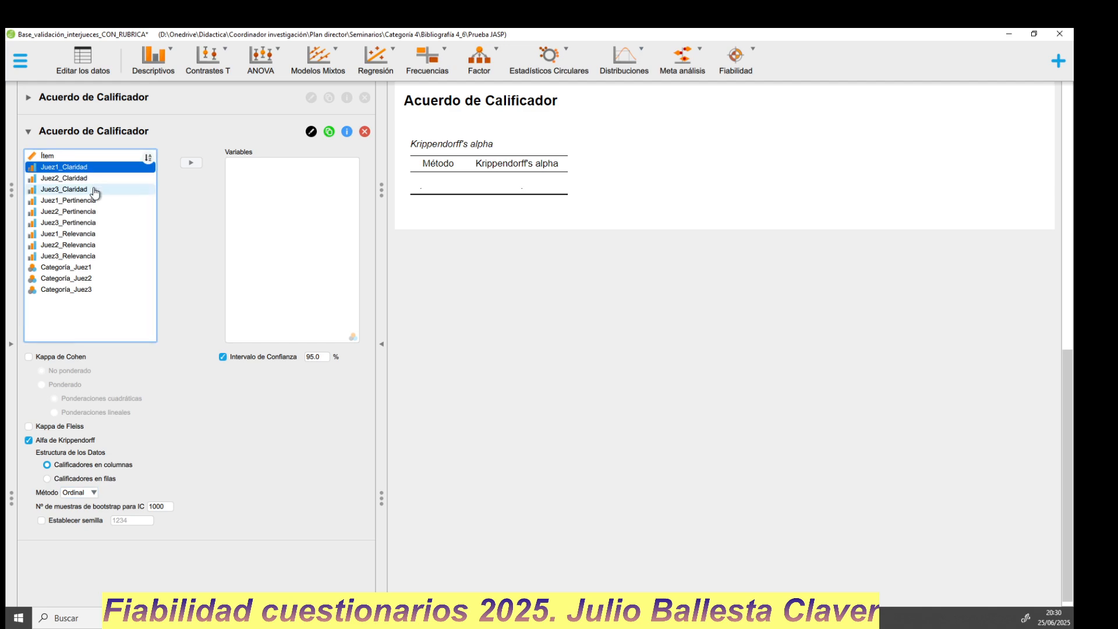
{"action": "left_click", "coordinate": [94, 190], "text": "shift"}
{"action": "left_click", "coordinate": [191, 163]}
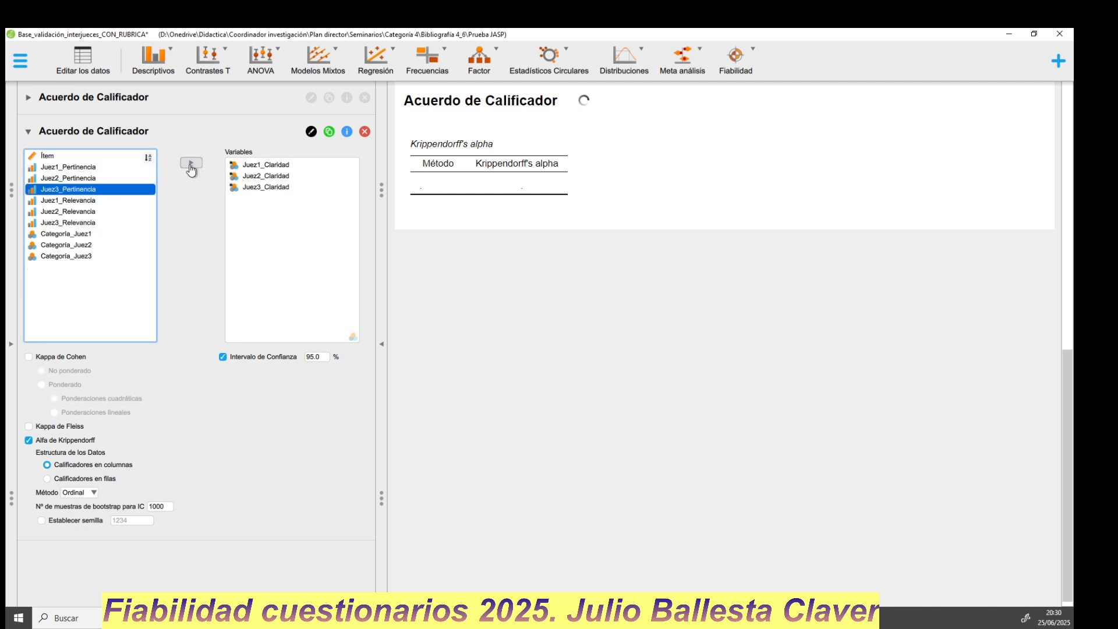
Rename the Krippendorff analysis as "Acuerdo de Calificador claridad" and duplicate it
{"action": "left_click", "coordinate": [311, 131]}
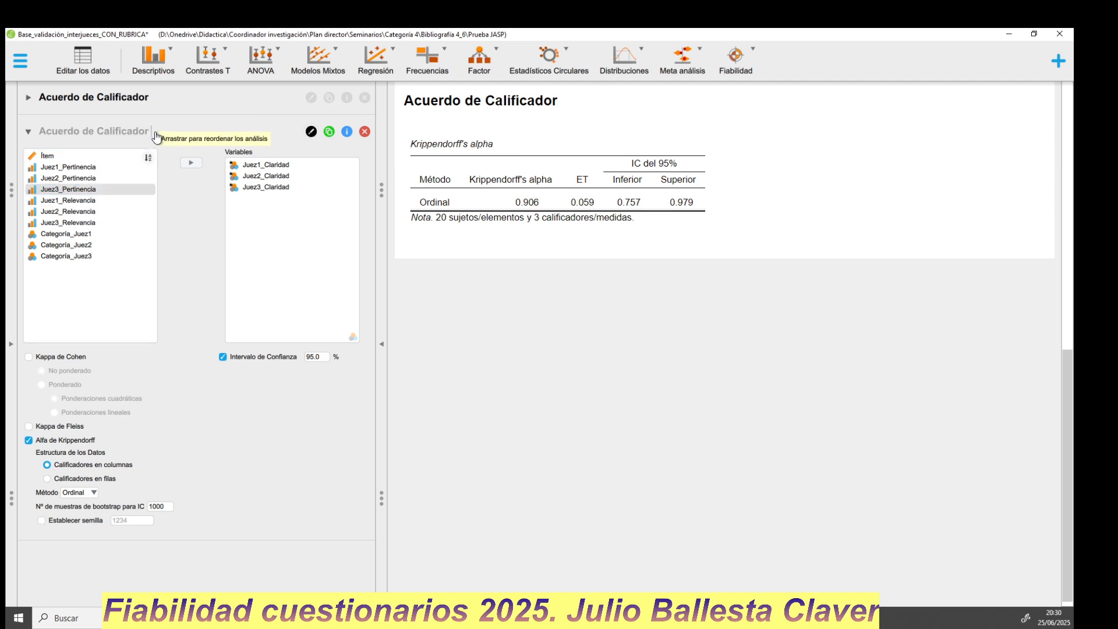
{"action": "type", "text": "claridad"}
{"action": "key", "text": "Return"}
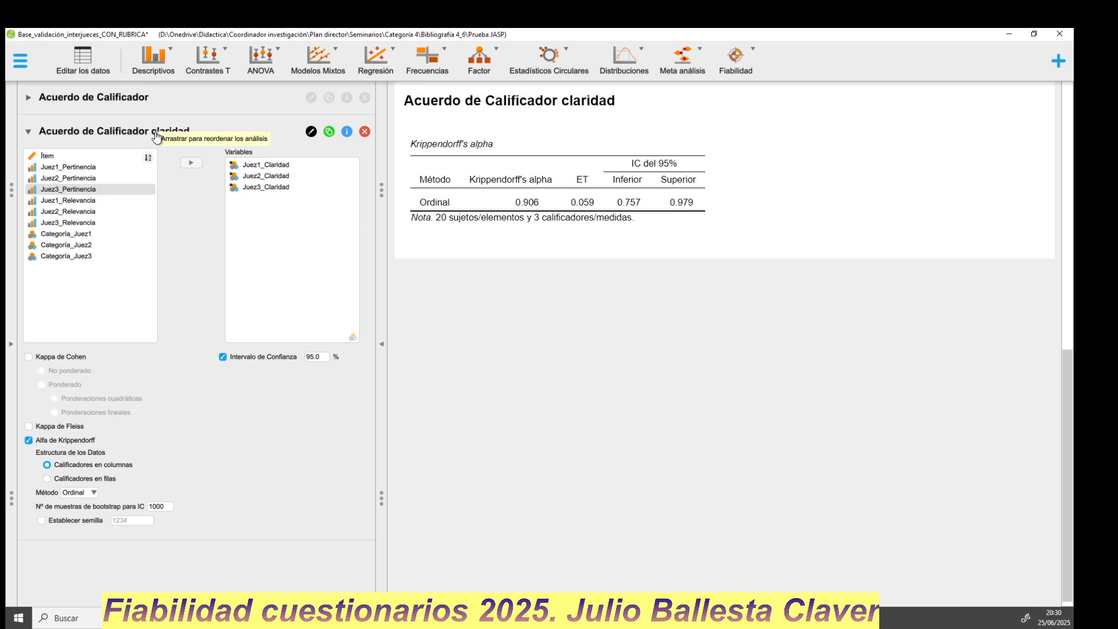
{"action": "left_click", "coordinate": [329, 132]}
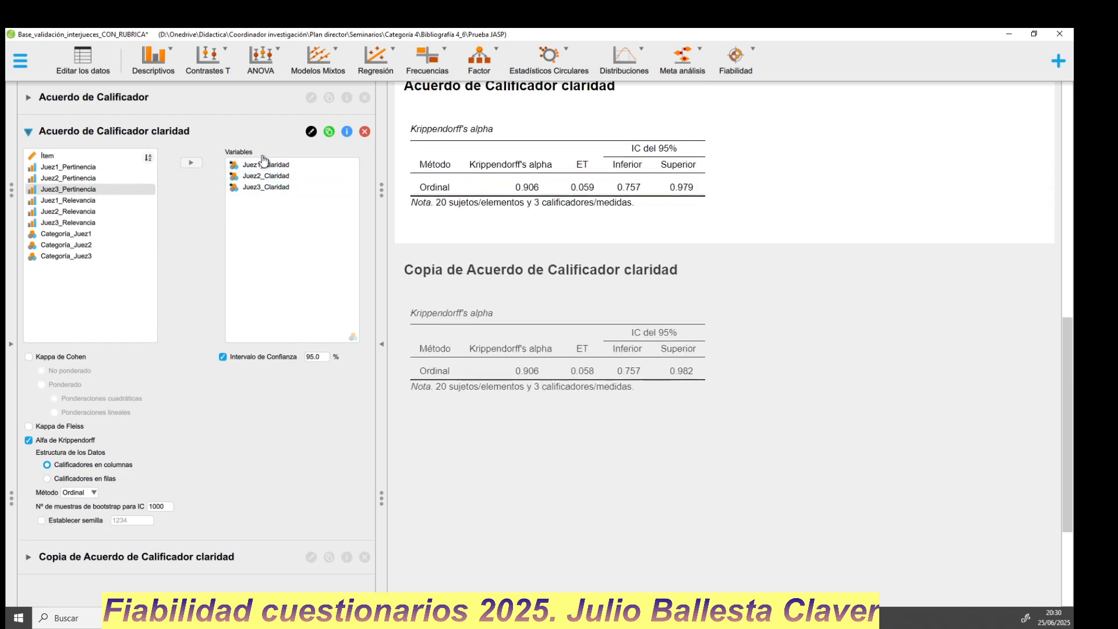
{"action": "double_click", "coordinate": [265, 166]}
{"action": "double_click", "coordinate": [265, 167]}
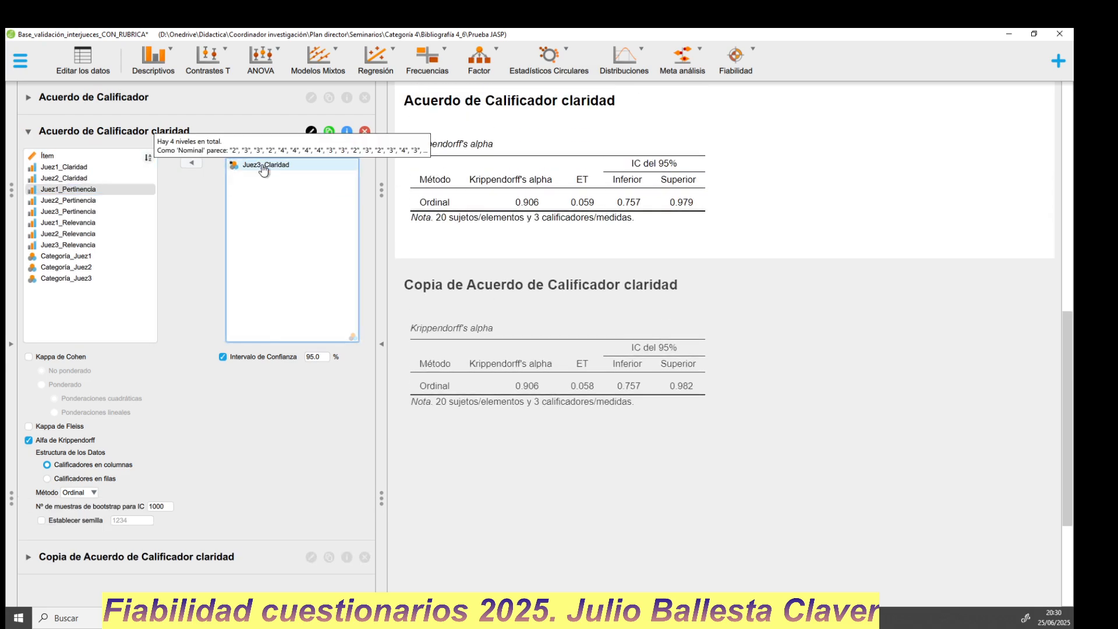
{"action": "double_click", "coordinate": [265, 167]}
{"action": "double_click", "coordinate": [87, 167]}
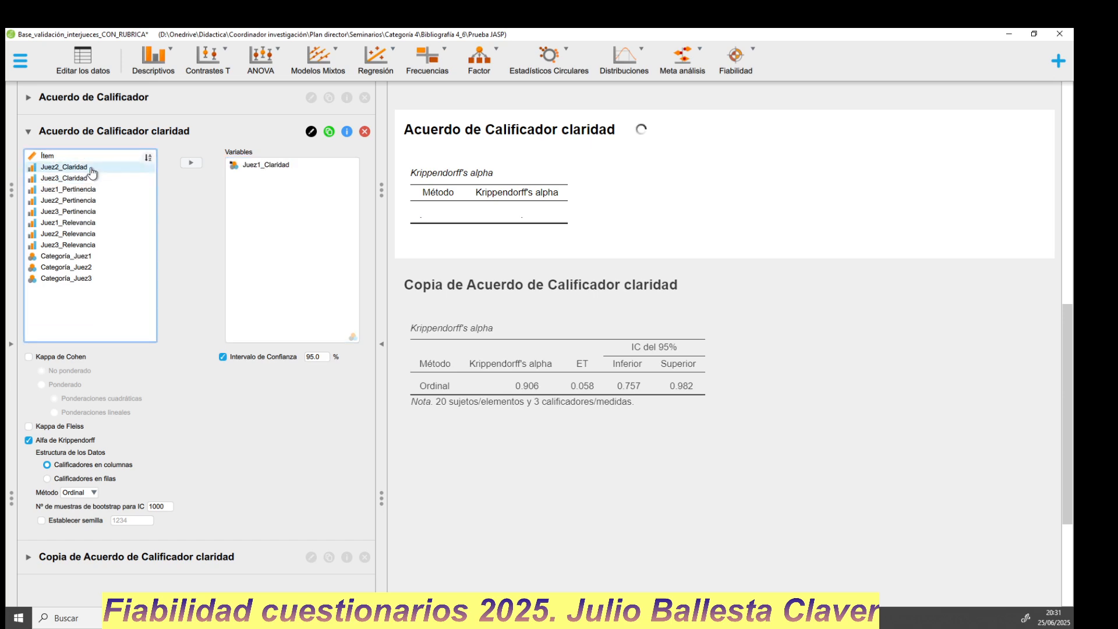
{"action": "double_click", "coordinate": [87, 167]}
{"action": "double_click", "coordinate": [87, 168]}
Rename the duplicated claridad analysis as "Acuerdo de Calificador pertinencia"
{"action": "left_click", "coordinate": [155, 557]}
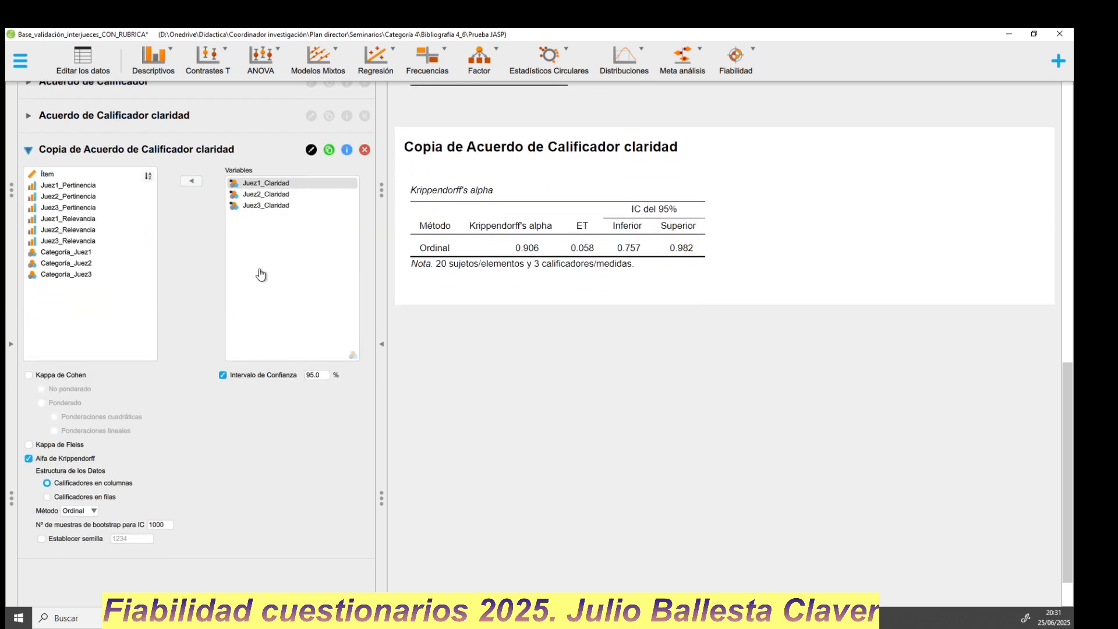
{"action": "left_click", "coordinate": [311, 151]}
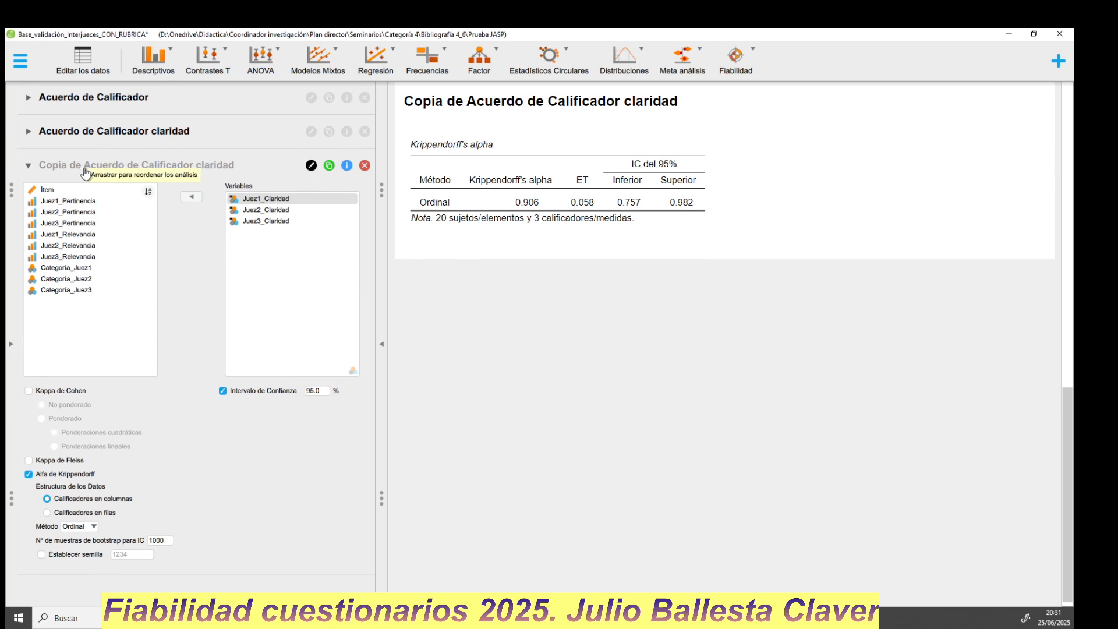
{"action": "left_click_drag", "start_coordinate": [82, 165], "coordinate": [7, 164]}
{"action": "key", "text": "BackSpace"}
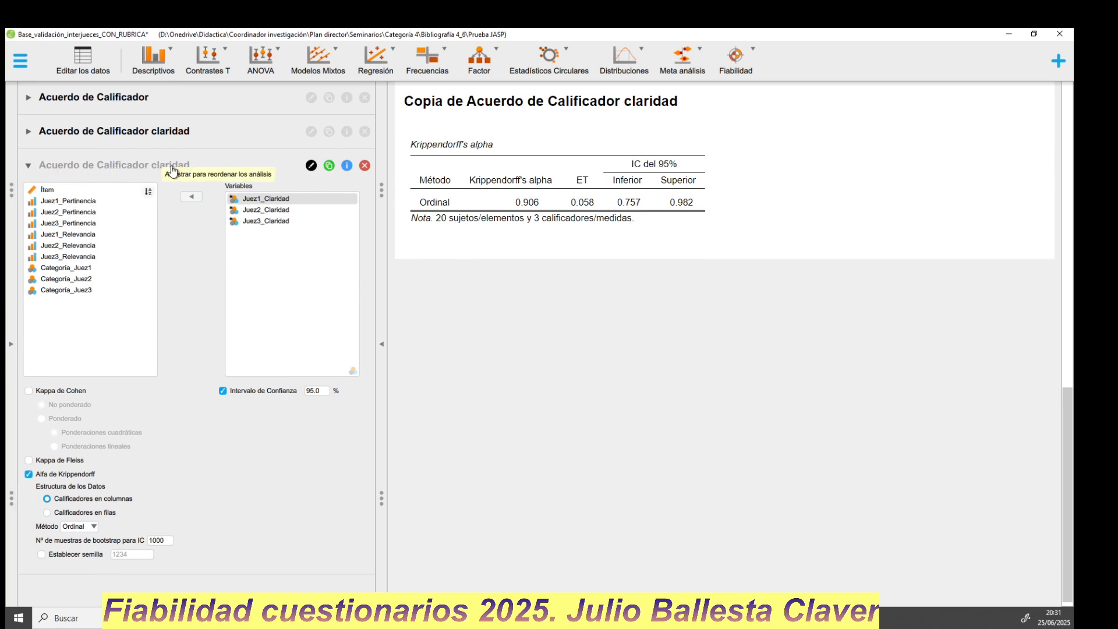
{"action": "left_click_drag", "start_coordinate": [194, 170], "coordinate": [152, 170]}
{"action": "type", "text": "pertinenci"}
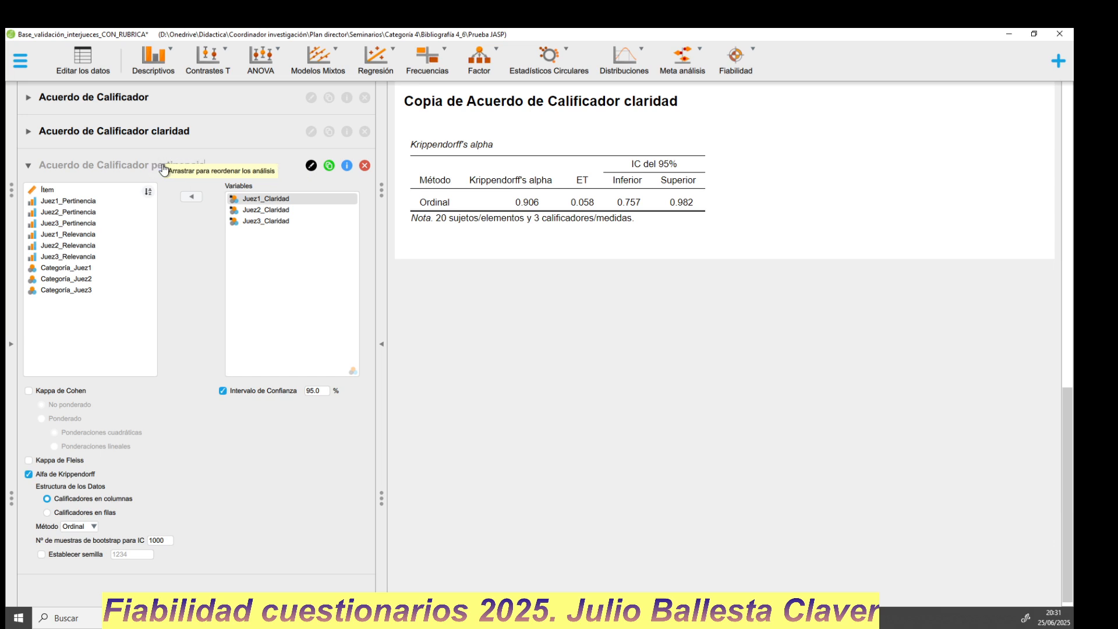
{"action": "left_click", "coordinate": [306, 296]}
Replace the three Claridad variables in the pertinencia analysis with Juez1_Pertinencia, Juez2_Pertinencia and Juez3_Pertinencia
{"action": "left_click", "coordinate": [291, 210], "text": "shift"}
{"action": "double_click", "coordinate": [293, 209]}
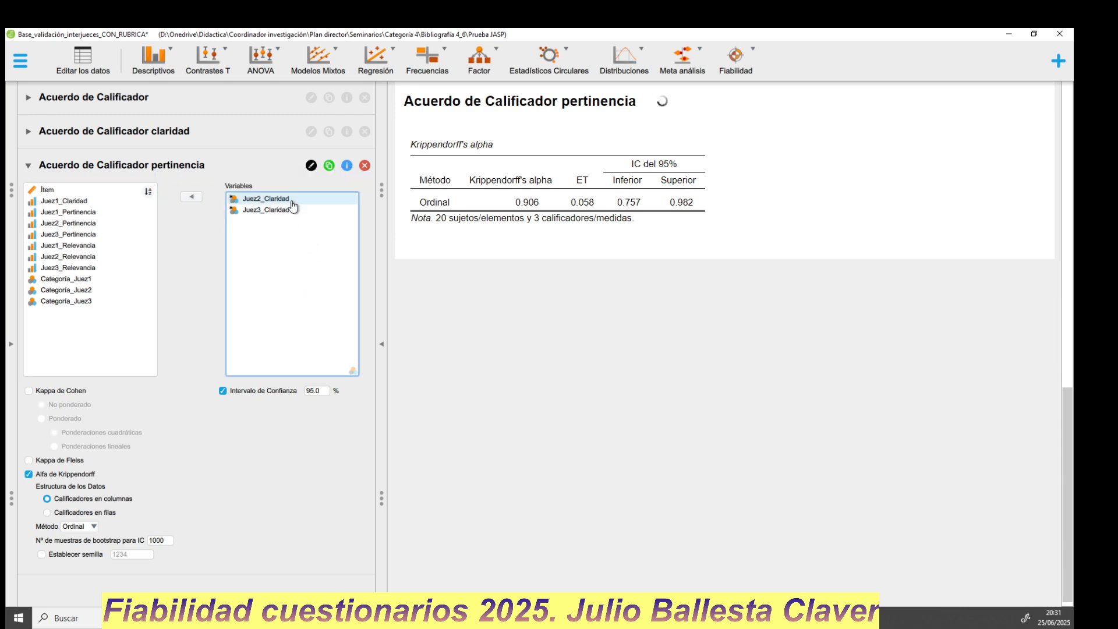
{"action": "double_click", "coordinate": [293, 198]}
{"action": "left_click", "coordinate": [67, 234]}
{"action": "left_click", "coordinate": [67, 256], "text": "shift"}
{"action": "double_click", "coordinate": [70, 246]}
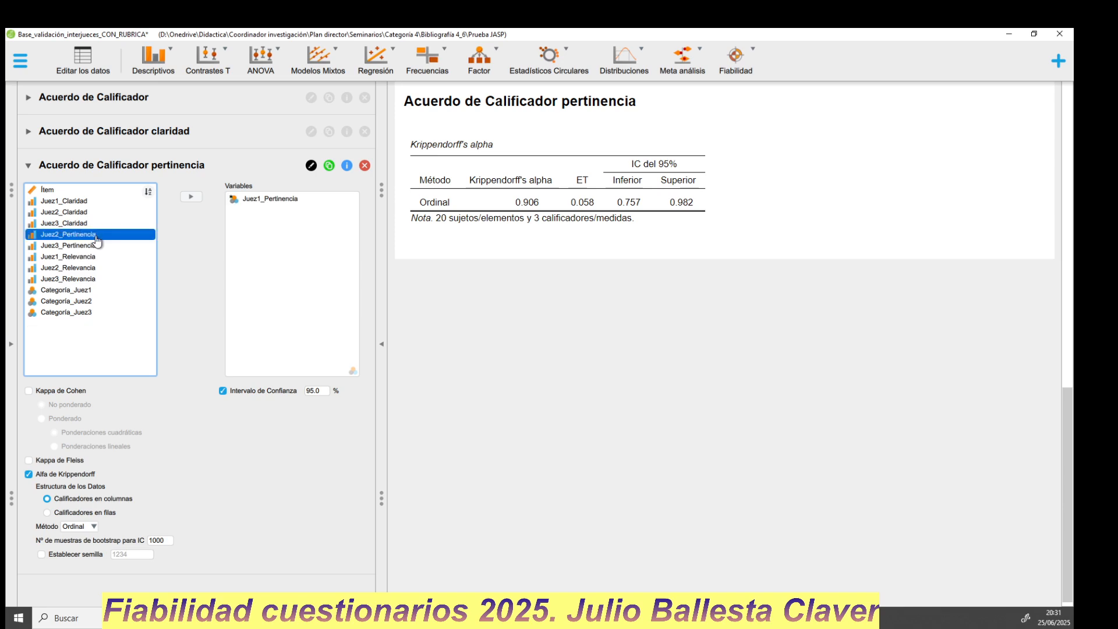
Duplicate the pertinencia analysis and retitle the copy "Acuerdo de Calificador relevancia"
{"action": "left_click", "coordinate": [329, 165]}
{"action": "left_click", "coordinate": [311, 198]}
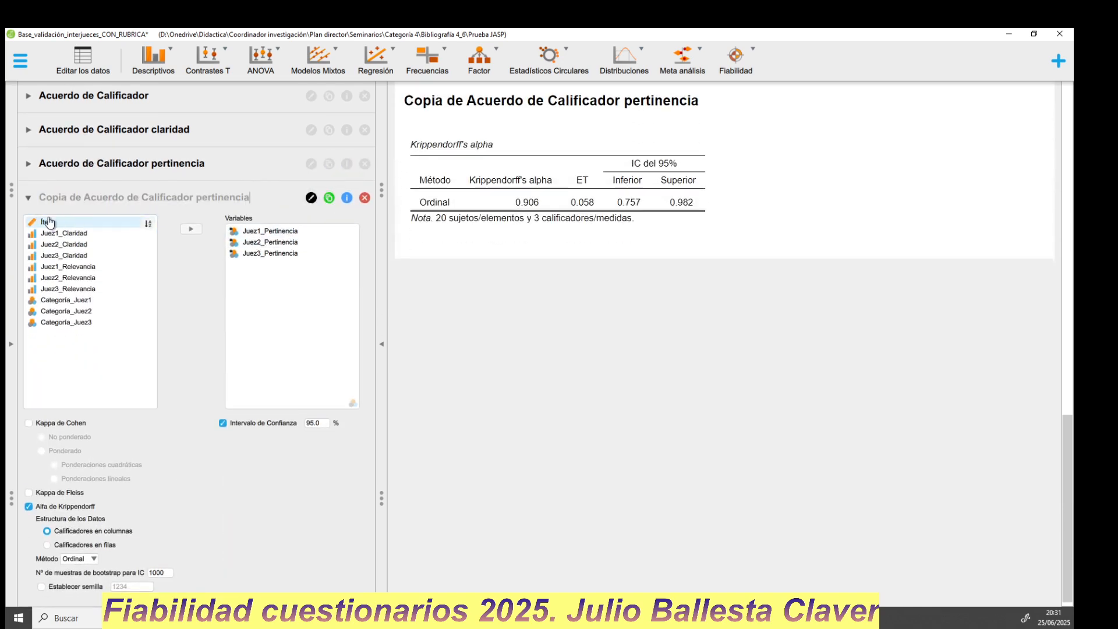
{"action": "left_click_drag", "start_coordinate": [82, 198], "coordinate": [39, 197]}
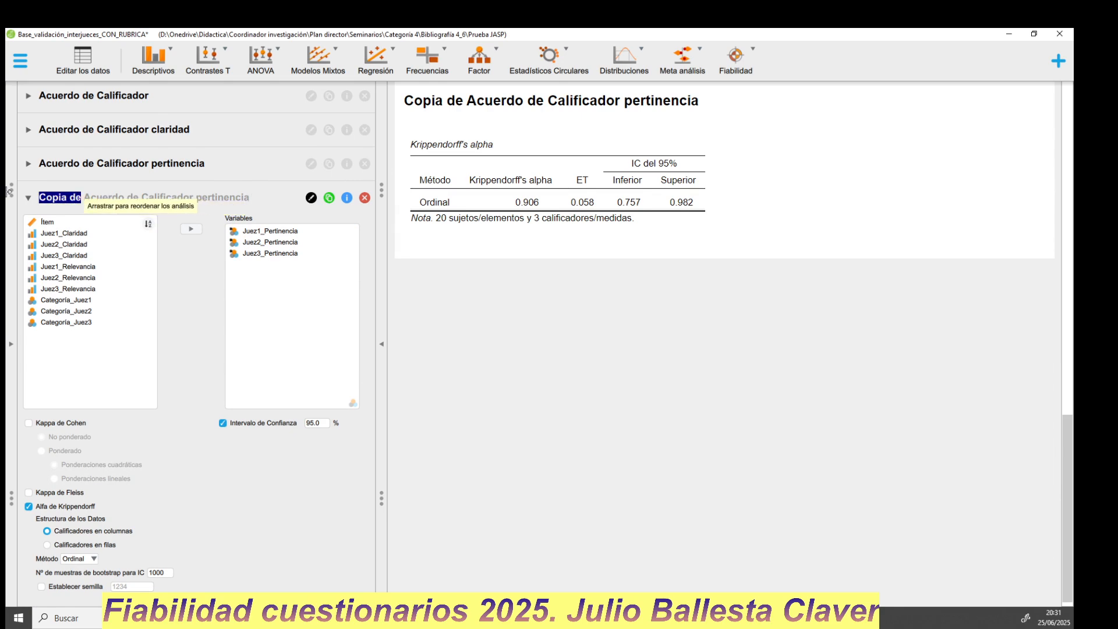
{"action": "key", "text": "BackSpace"}
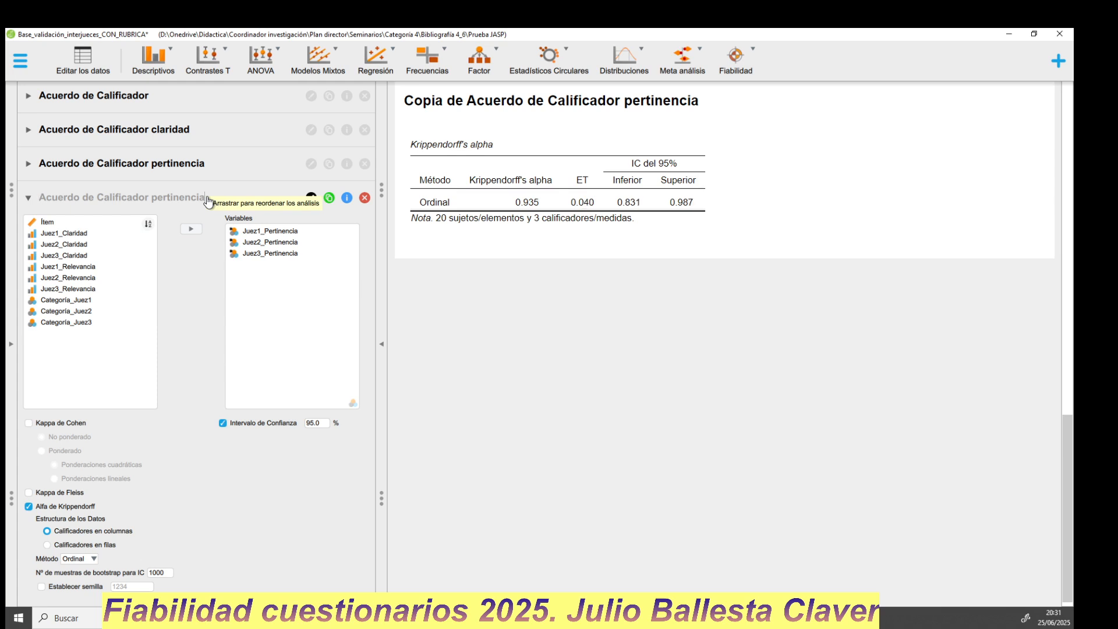
{"action": "key", "text": "BackSpace"}
{"action": "key", "text": "BackSpace"}
{"action": "key", "text": "BackSpace"}
{"action": "key", "text": "BackSpace"}
{"action": "key", "text": "BackSpace"}
{"action": "key", "text": "BackSpace"}
{"action": "key", "text": "BackSpace"}
{"action": "key", "text": "BackSpace"}
{"action": "key", "text": "BackSpace"}
{"action": "key", "text": "BackSpace"}
{"action": "key", "text": "BackSpace"}
{"action": "type", "text": "relevancia"}
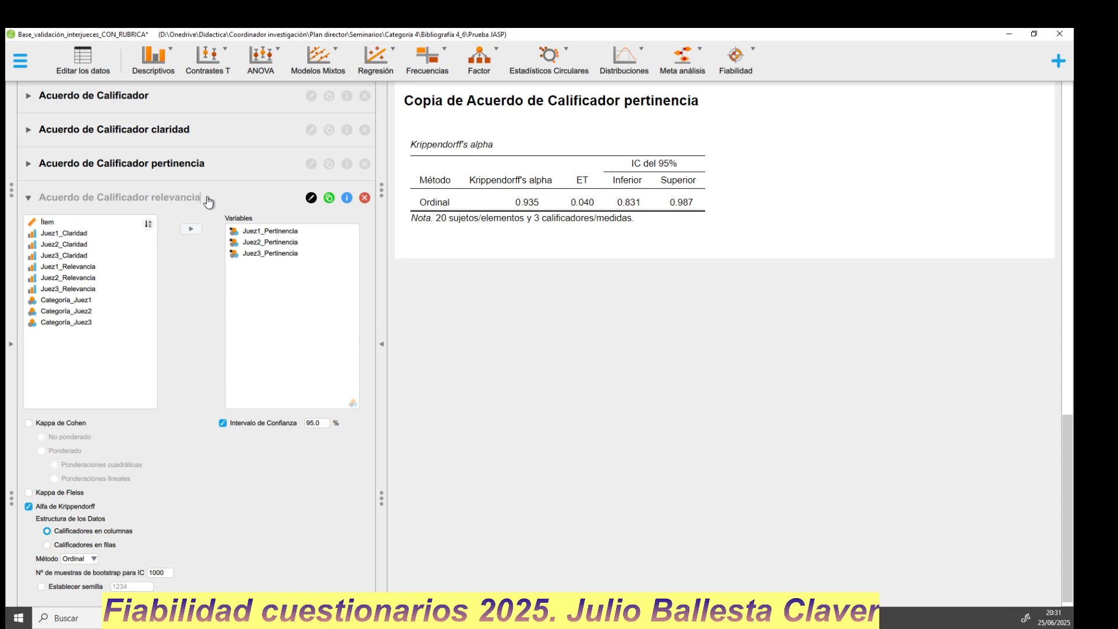
Replace the Pertinencia variables in the relevancia analysis with Juez1_Relevancia, Juez2_Relevancia and Juez3_Relevancia and review the alpha tables
{"action": "double_click", "coordinate": [294, 241]}
{"action": "double_click", "coordinate": [295, 242]}
{"action": "double_click", "coordinate": [294, 231]}
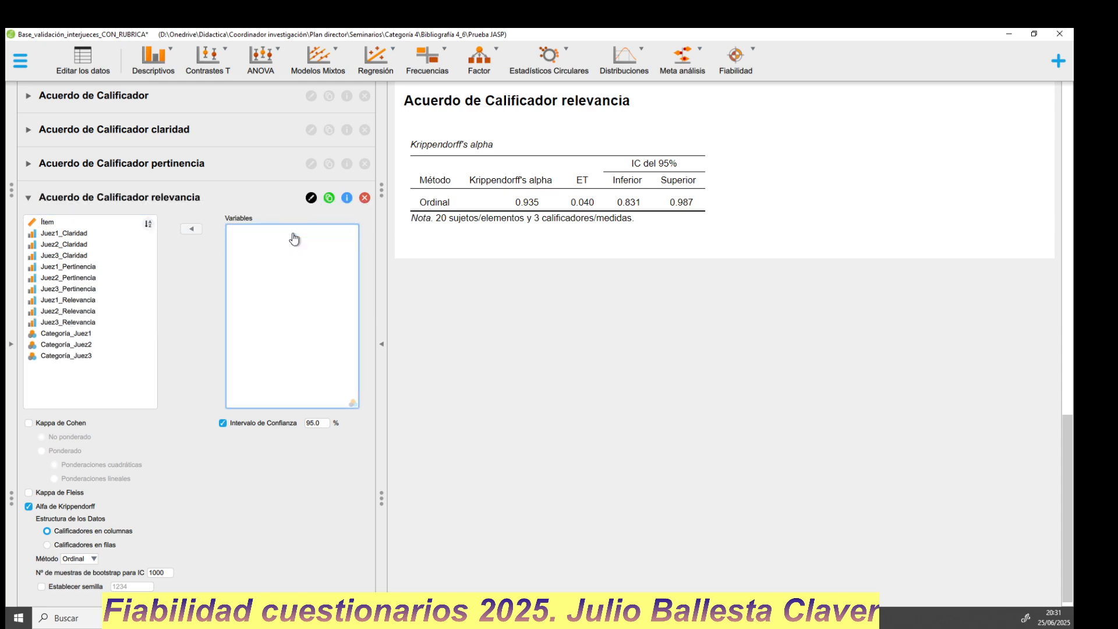
{"action": "double_click", "coordinate": [77, 300]}
{"action": "double_click", "coordinate": [81, 300]}
{"action": "double_click", "coordinate": [80, 300]}
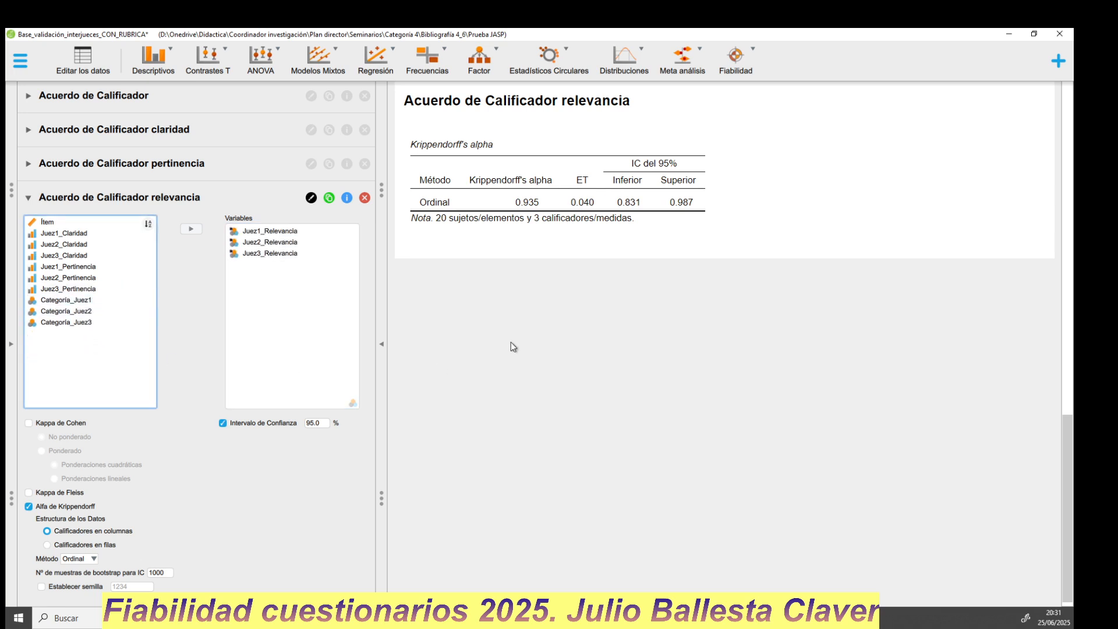
{"action": "scroll", "coordinate": [512, 347], "scroll_direction": "up", "scroll_amount": 3}
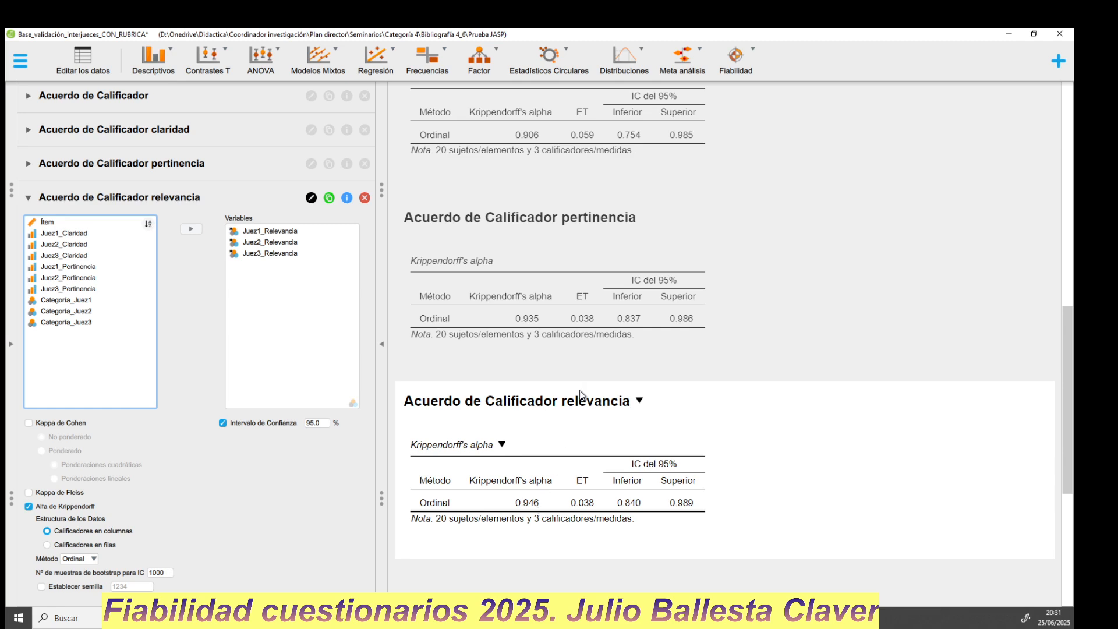
Add a Correlación Intraclase analysis of the three judges' Claridad variables, rated by "el mismo conjunto fijo de evaluadores/pruebas"
{"action": "left_click", "coordinate": [733, 66]}
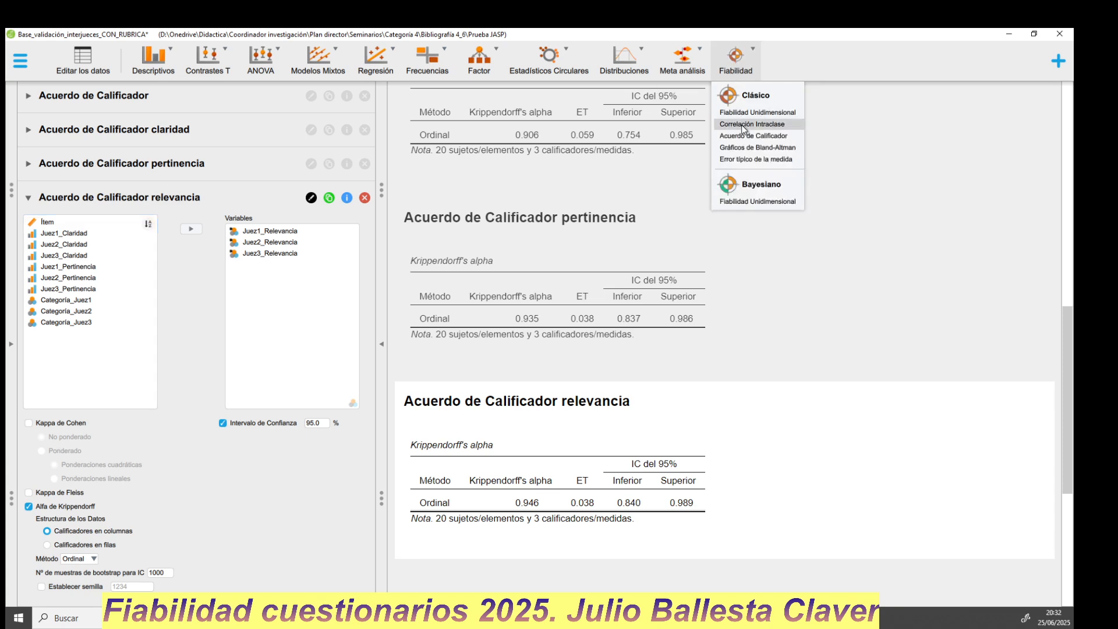
{"action": "left_click", "coordinate": [744, 125]}
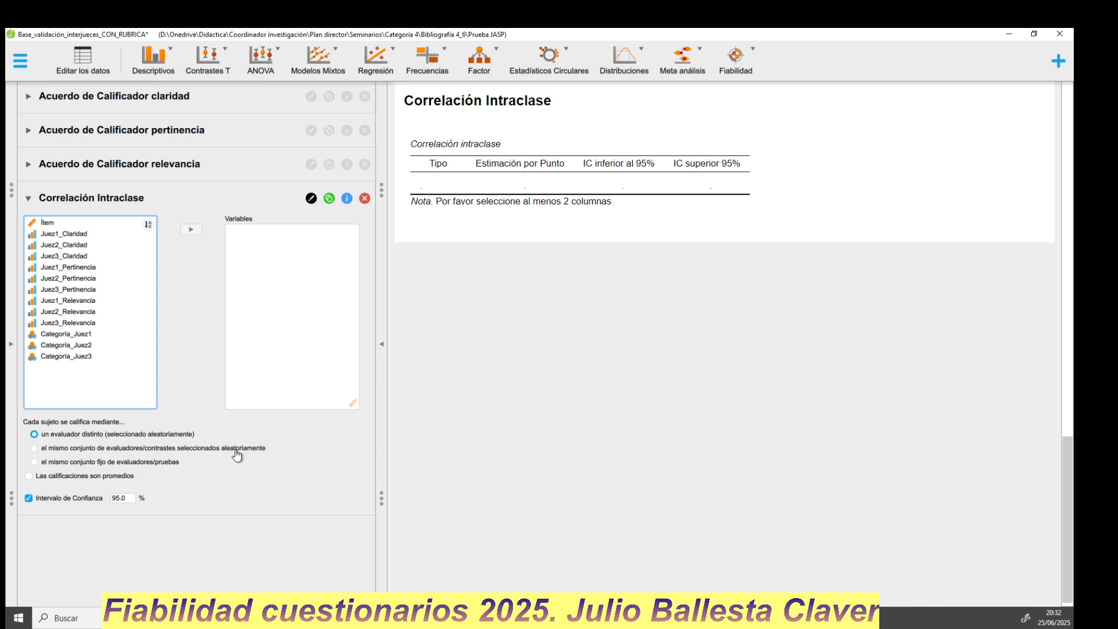
{"action": "left_click", "coordinate": [138, 461]}
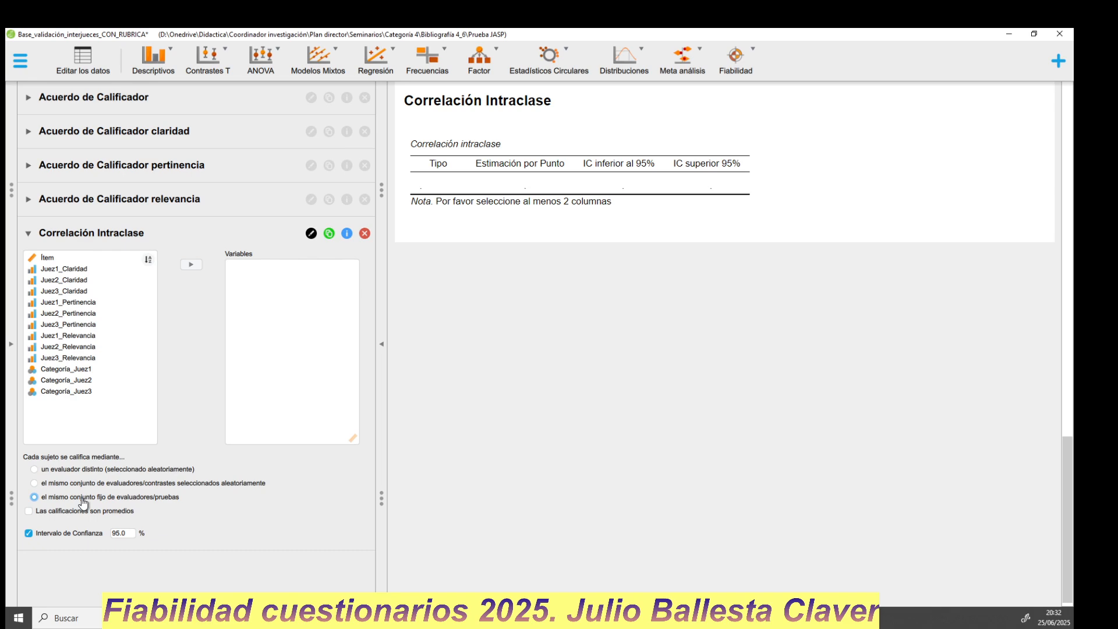
{"action": "left_click", "coordinate": [91, 271]}
{"action": "left_click", "coordinate": [90, 269]}
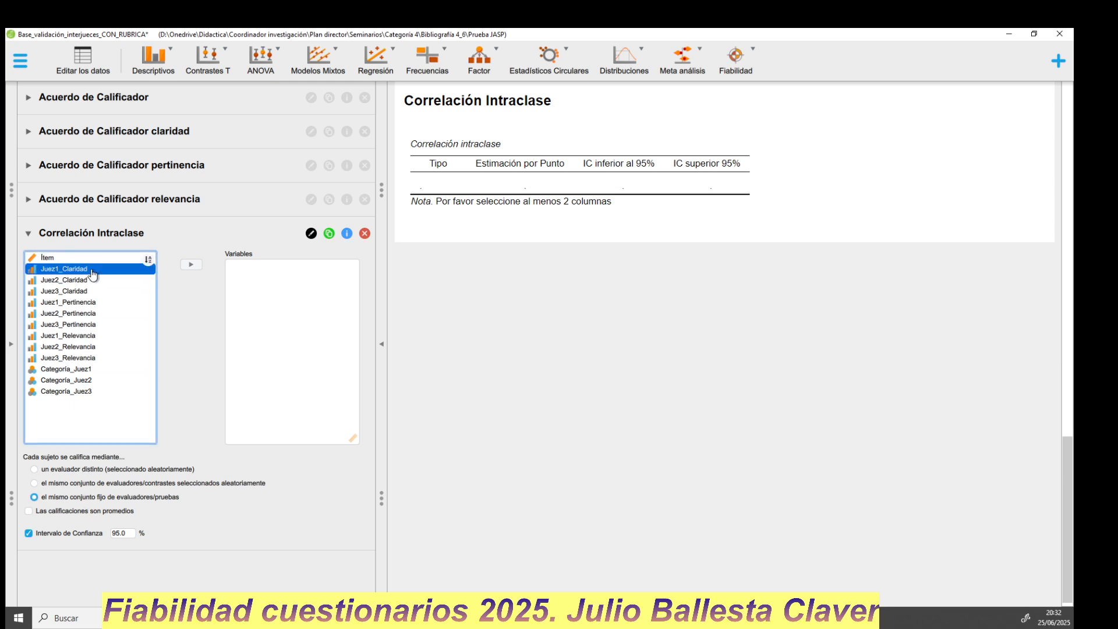
{"action": "left_click", "coordinate": [89, 291], "text": "shift"}
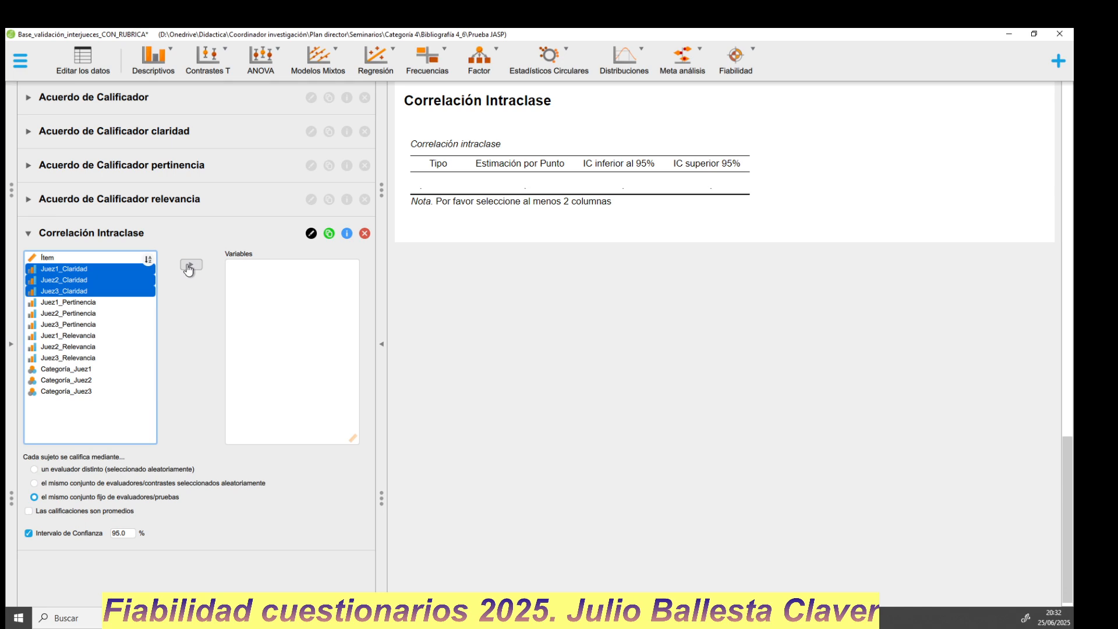
{"action": "left_click", "coordinate": [190, 266]}
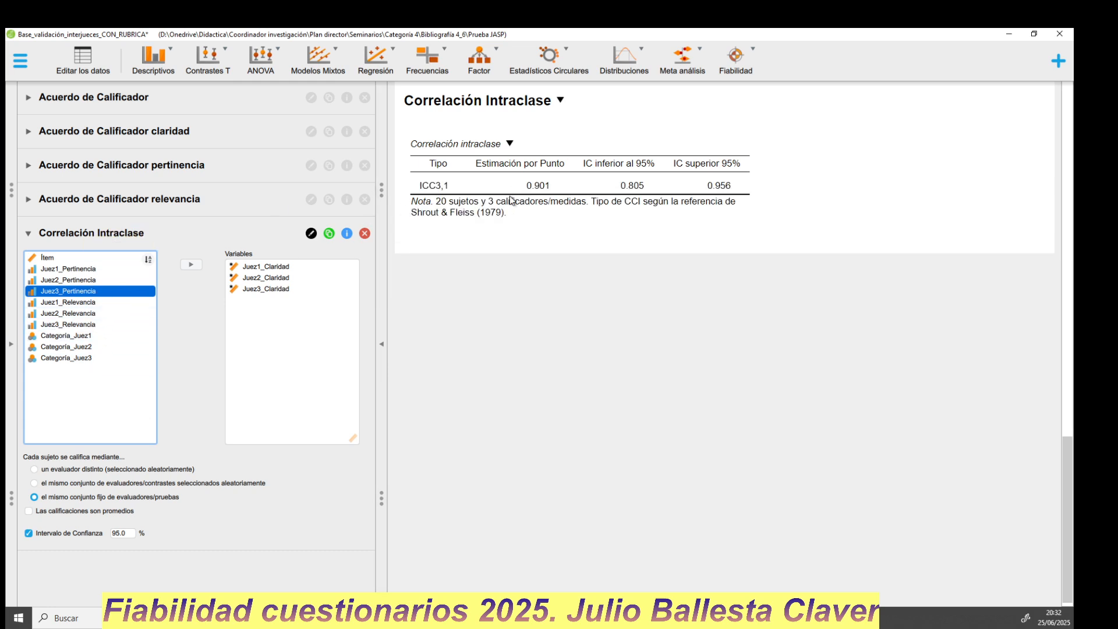
Compare the intraclass correlation with Krippendorff's alpha for claridad and rename the new analysis as "Correlación Intraclase claridad"
{"action": "scroll", "coordinate": [567, 244], "scroll_direction": "up", "scroll_amount": 3}
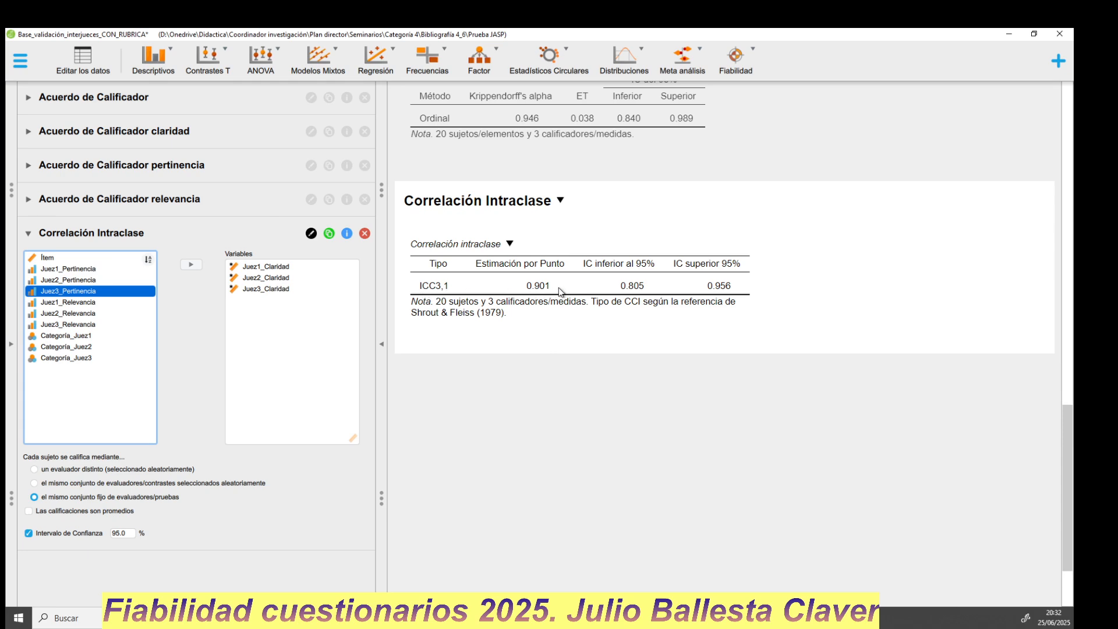
{"action": "scroll", "coordinate": [578, 312], "scroll_direction": "up", "scroll_amount": 10}
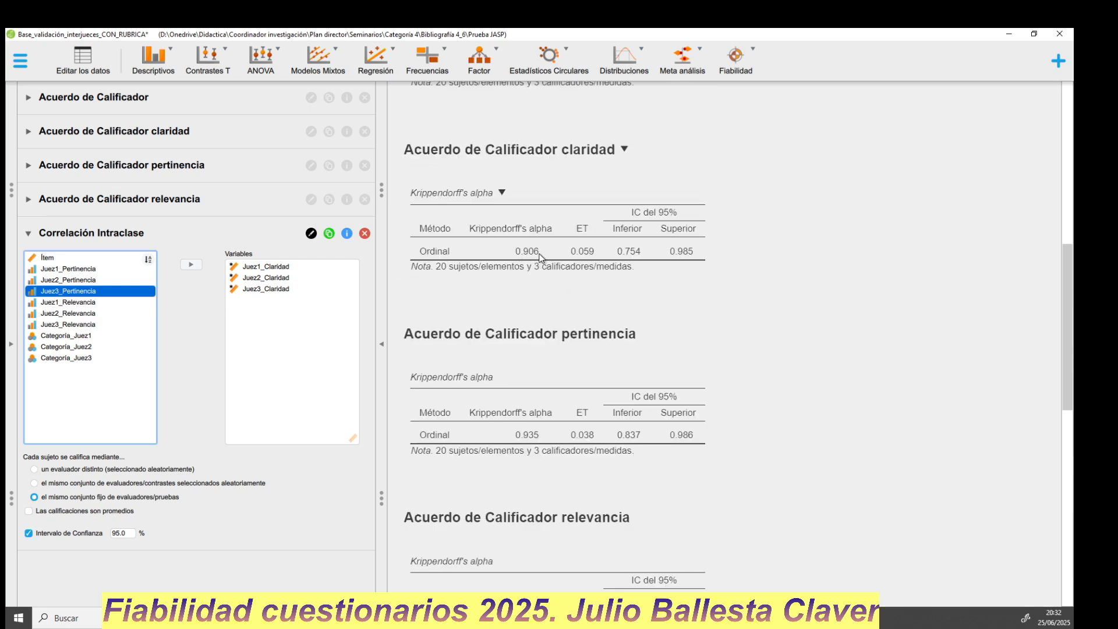
{"action": "scroll", "coordinate": [542, 258], "scroll_direction": "down", "scroll_amount": 8}
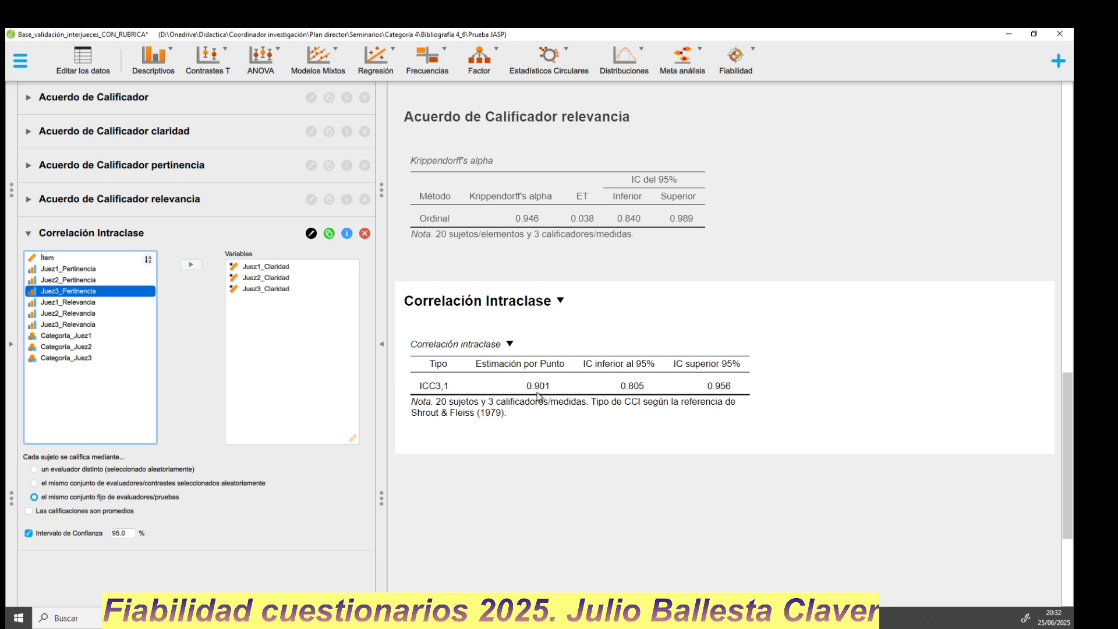
{"action": "scroll", "coordinate": [537, 393], "scroll_direction": "up", "scroll_amount": 3}
{"action": "scroll", "coordinate": [537, 393], "scroll_direction": "down", "scroll_amount": 3}
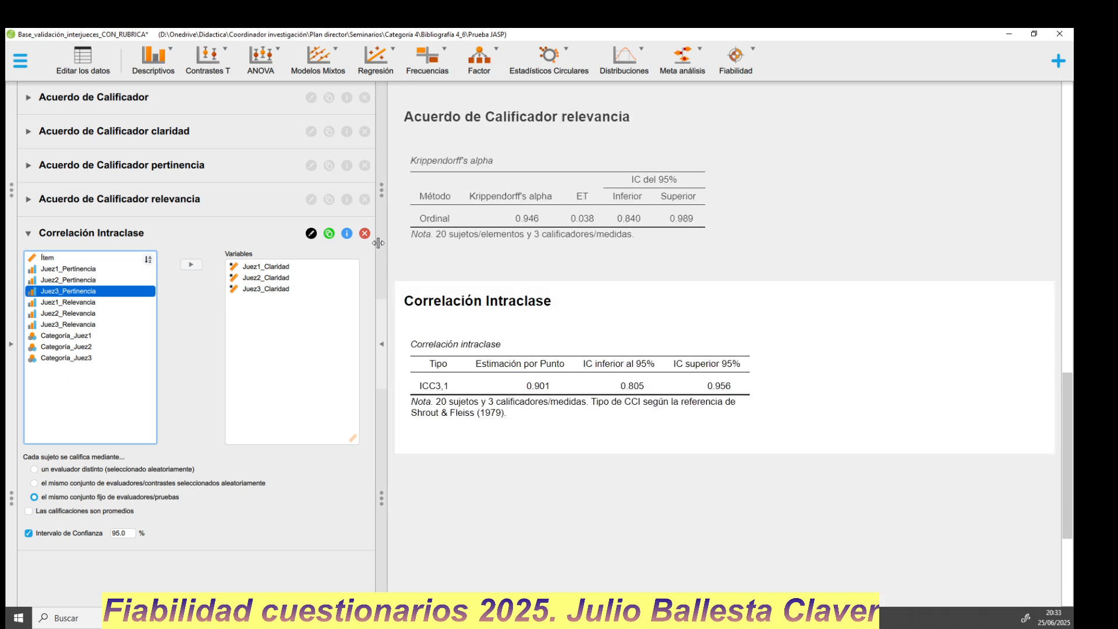
{"action": "left_click", "coordinate": [311, 234]}
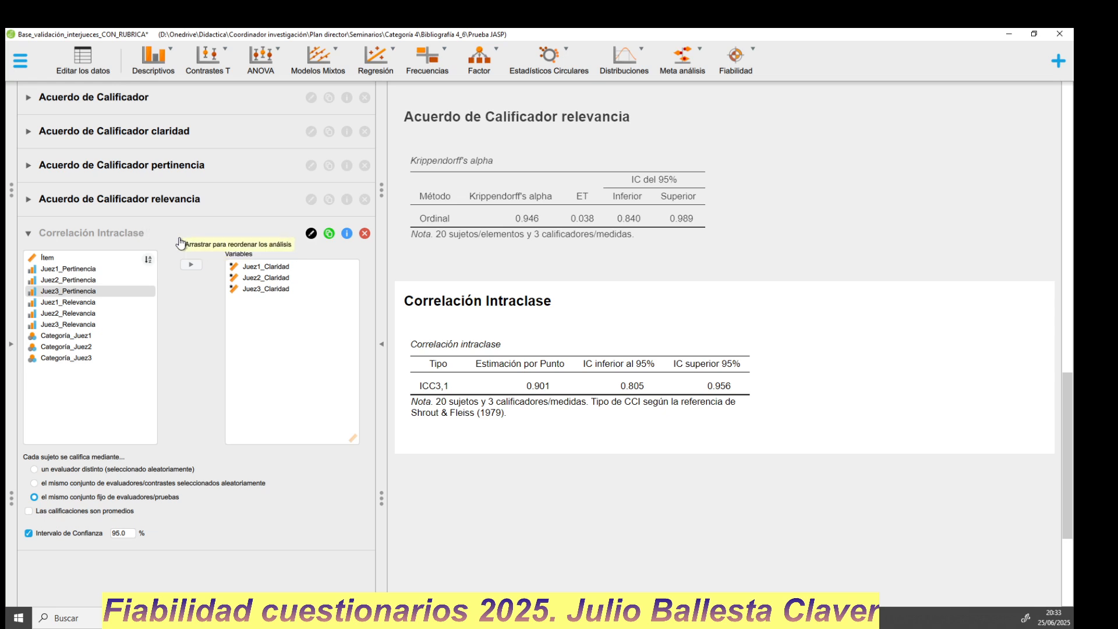
{"action": "type", "text": "clari"}
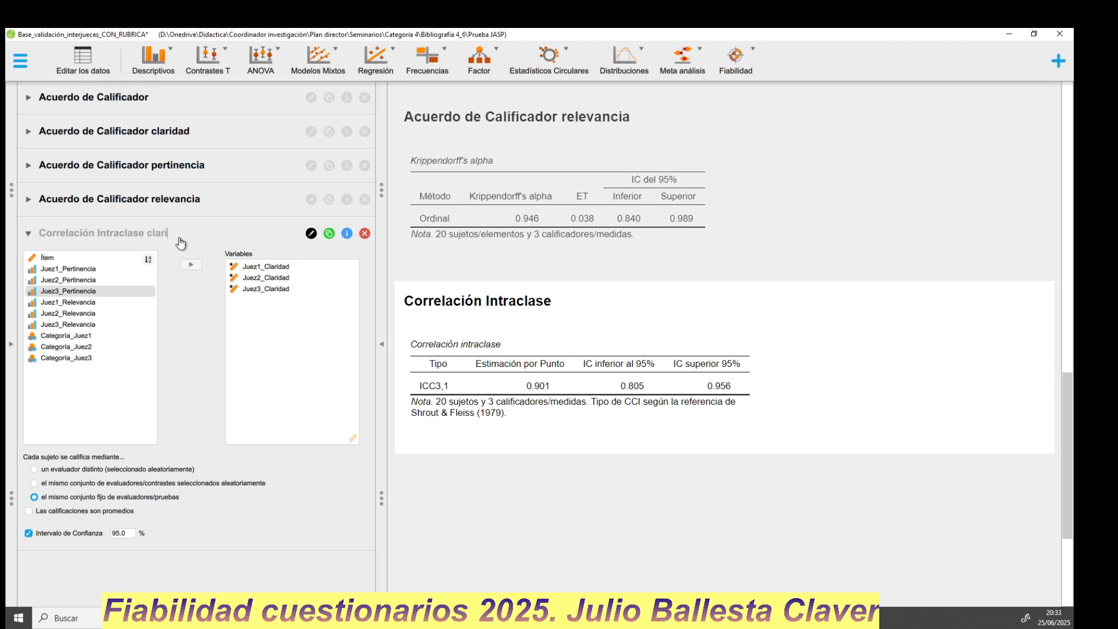
{"action": "type", "text": "dad"}
{"action": "key", "text": "Return"}
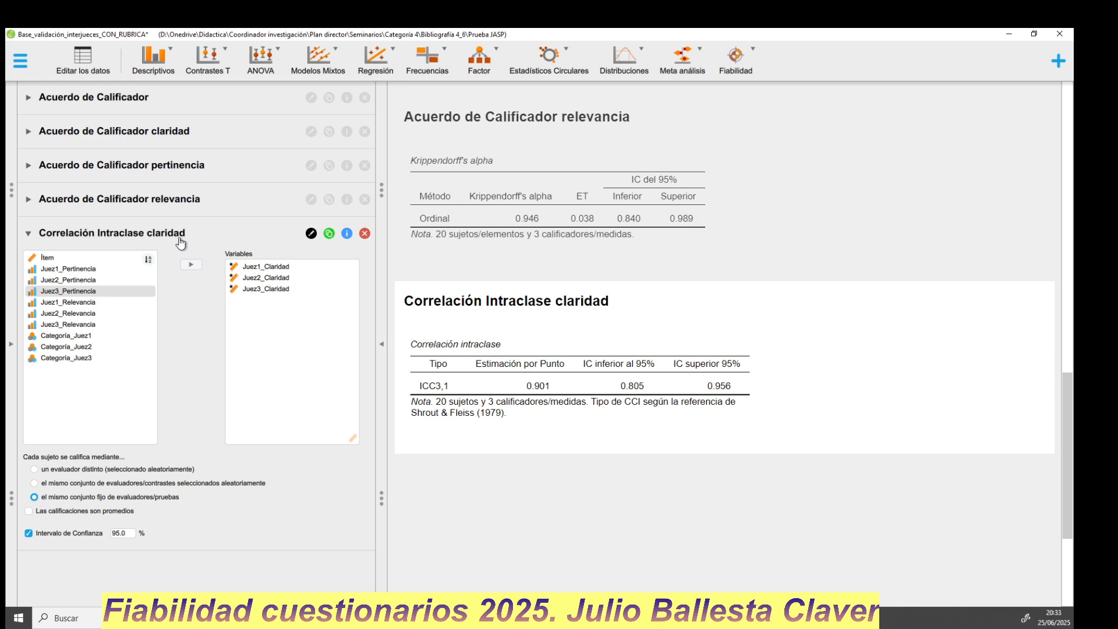
Duplicate the "Correlación Intraclase claridad" analysis and open the copy's title for editing
{"action": "left_click", "coordinate": [332, 237]}
{"action": "left_click", "coordinate": [312, 268]}
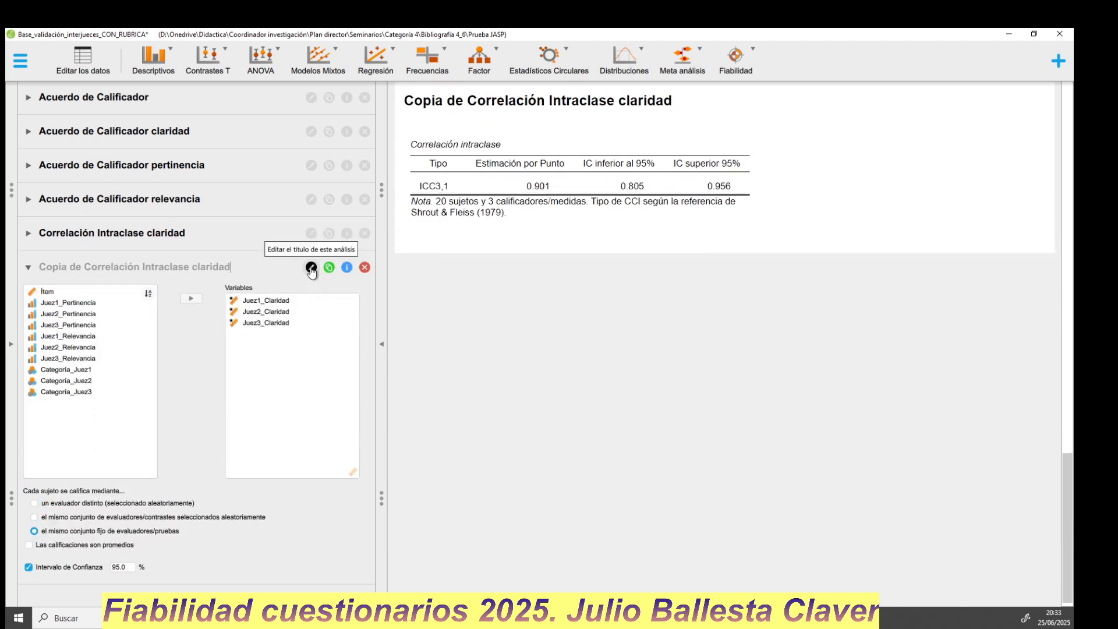
{"action": "left_click_drag", "start_coordinate": [81, 268], "coordinate": [18, 270]}
{"action": "key", "text": "BackSpace"}
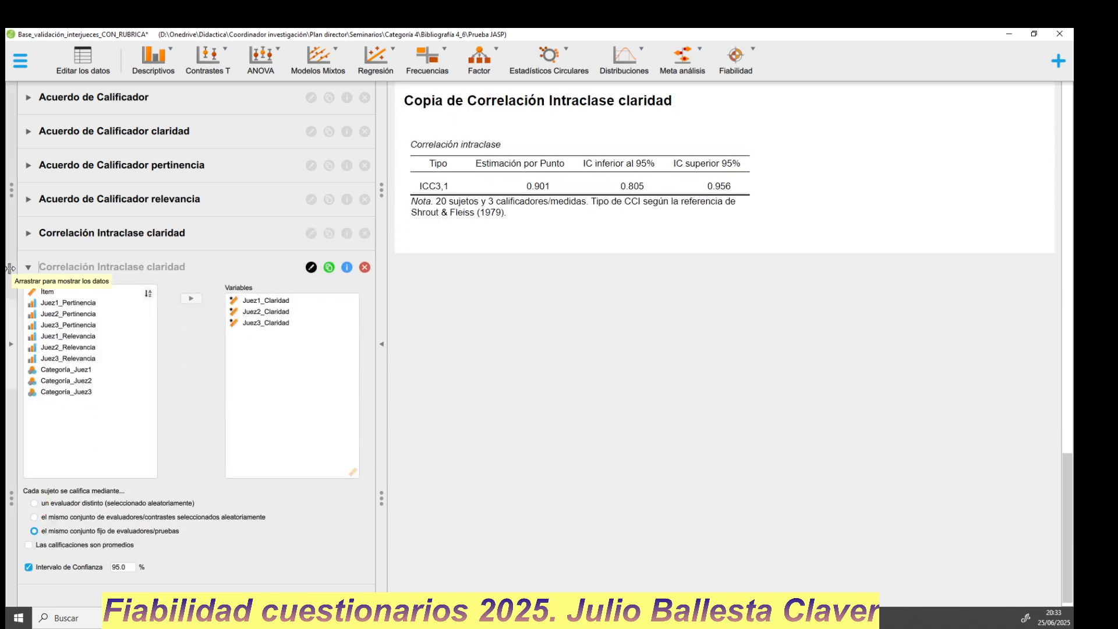
{"action": "key", "text": "ctrl+z"}
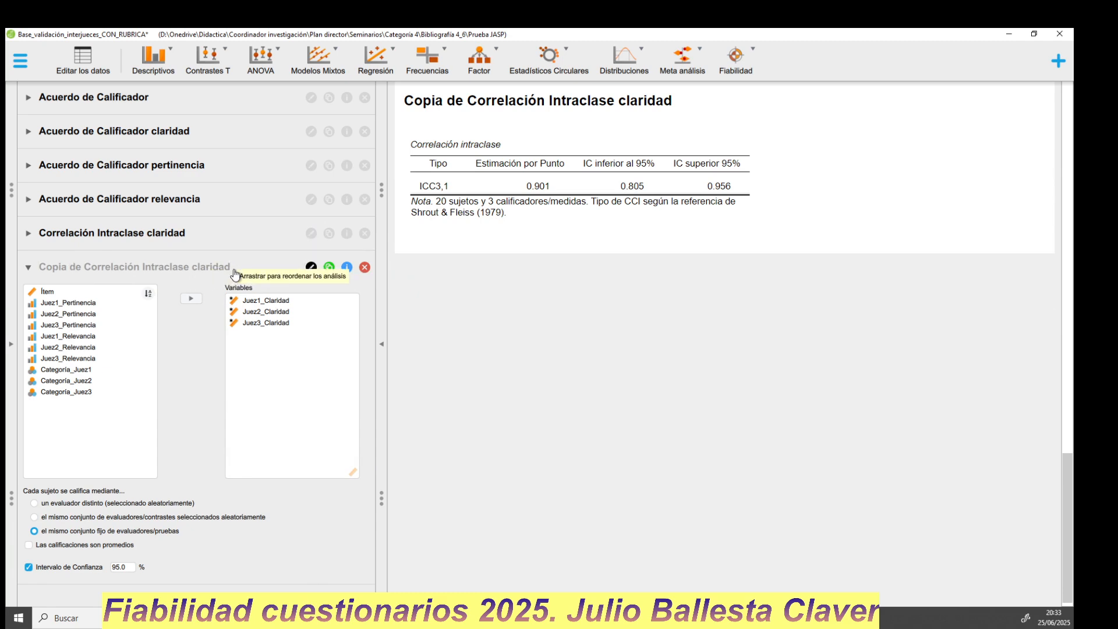
Retitle the duplicated intraclass analysis as "Copia de Correlación Intraclase pertinencia"
{"action": "key", "text": "BackSpace"}
{"action": "key", "text": "BackSpace"}
{"action": "key", "text": "BackSpace"}
{"action": "key", "text": "BackSpace"}
{"action": "key", "text": "BackSpace"}
{"action": "key", "text": "BackSpace"}
{"action": "key", "text": "BackSpace"}
{"action": "key", "text": "BackSpace"}
{"action": "type", "text": "pertinencia"}
{"action": "key", "text": "Return"}
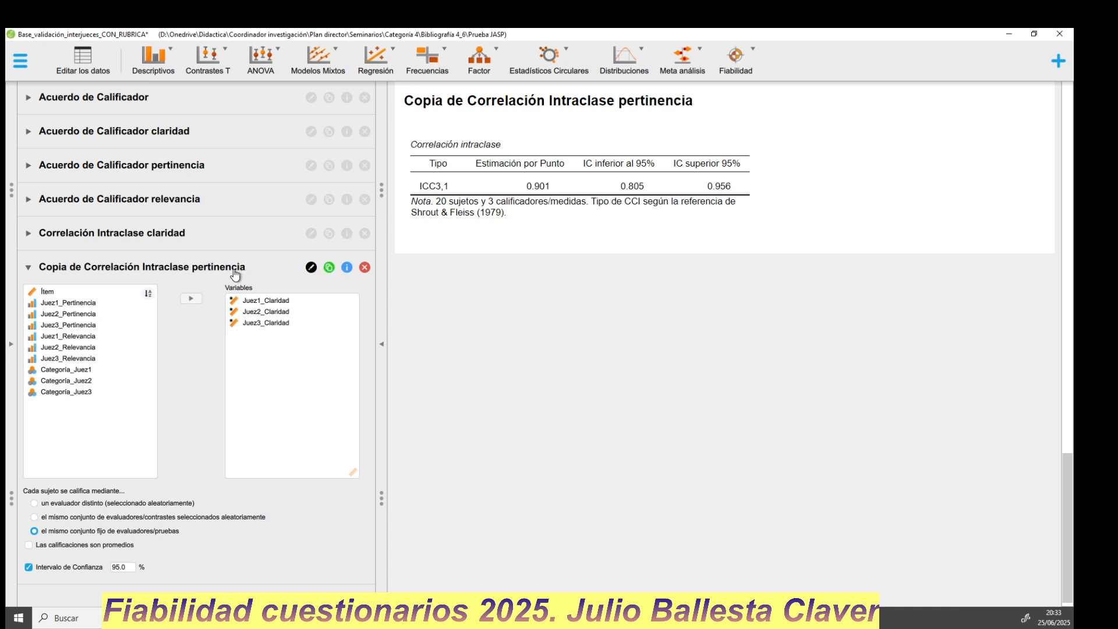
Replace the Claridad variables in the copied intraclass analysis with Juez1_Pertinencia, Juez2_Pertinencia and Juez3_Pertinencia and review the result tables
{"action": "double_click", "coordinate": [306, 301]}
{"action": "double_click", "coordinate": [295, 301]}
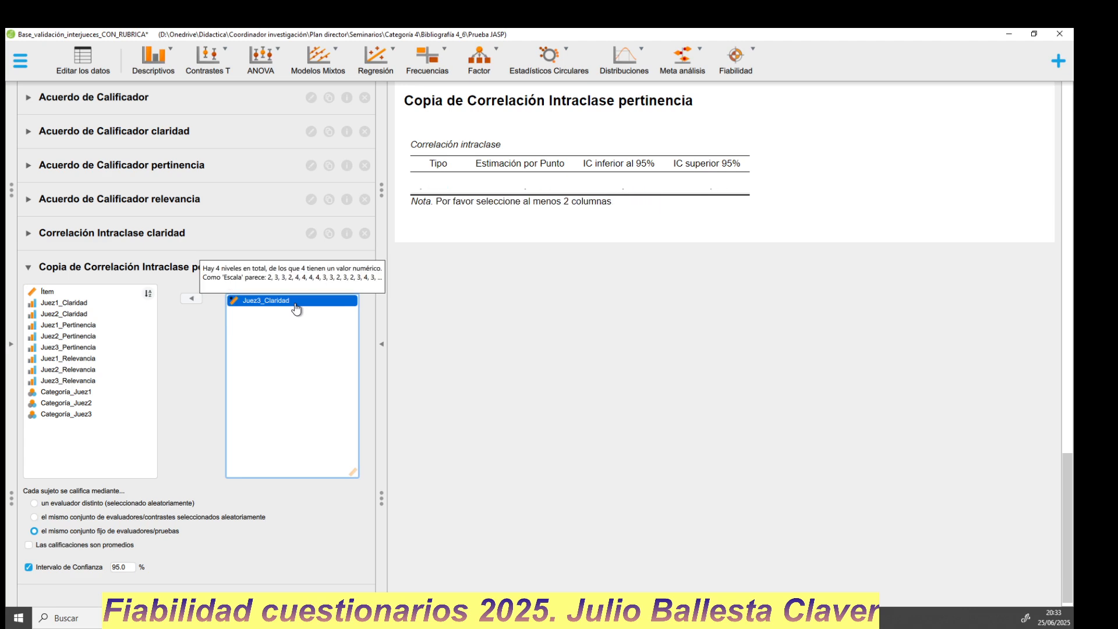
{"action": "double_click", "coordinate": [292, 301]}
{"action": "double_click", "coordinate": [97, 337]}
{"action": "double_click", "coordinate": [97, 337]}
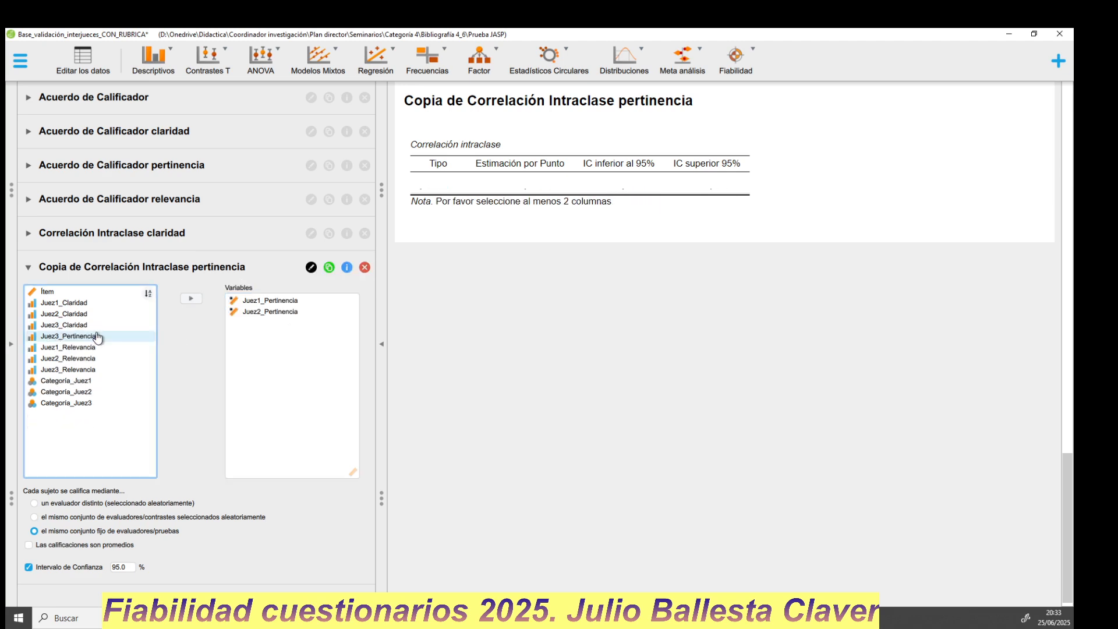
{"action": "left_click", "coordinate": [97, 336]}
{"action": "double_click", "coordinate": [97, 336]}
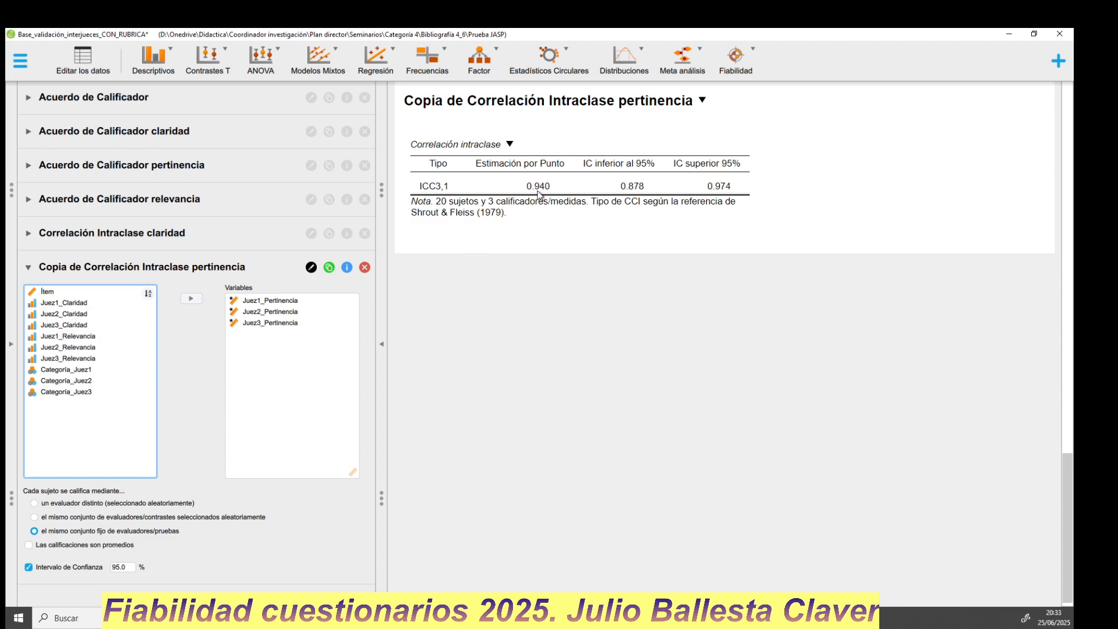
{"action": "scroll", "coordinate": [543, 196], "scroll_direction": "up", "scroll_amount": 3}
{"action": "scroll", "coordinate": [542, 196], "scroll_direction": "up", "scroll_amount": 2}
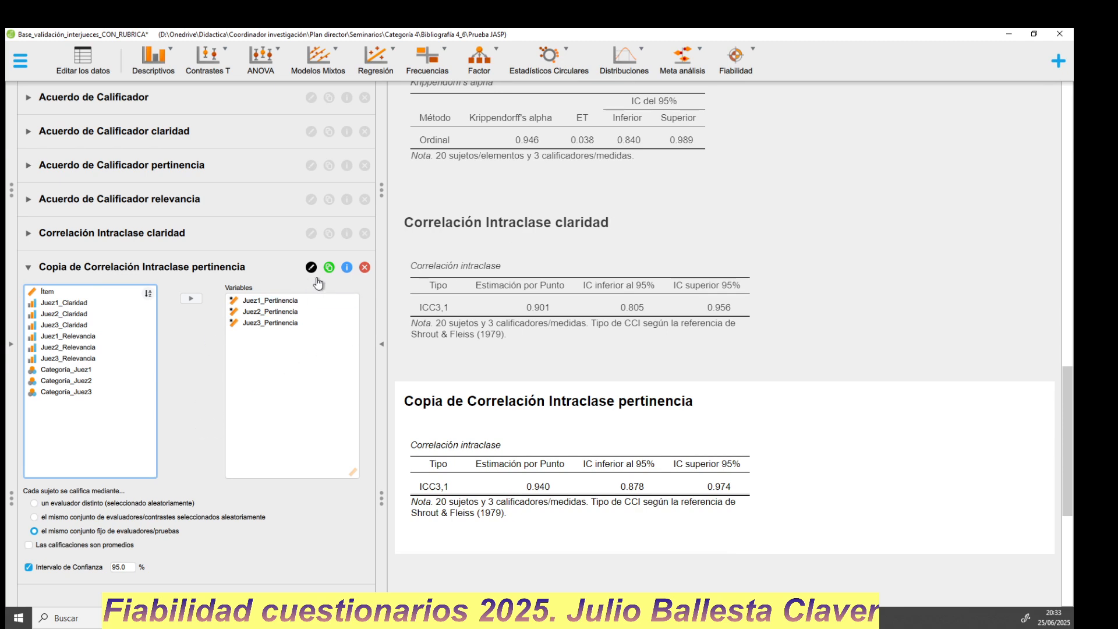
Remove "Copia de" from the analysis title so that it reads "Correlación Intraclase pertinencia"
{"action": "left_click", "coordinate": [311, 268]}
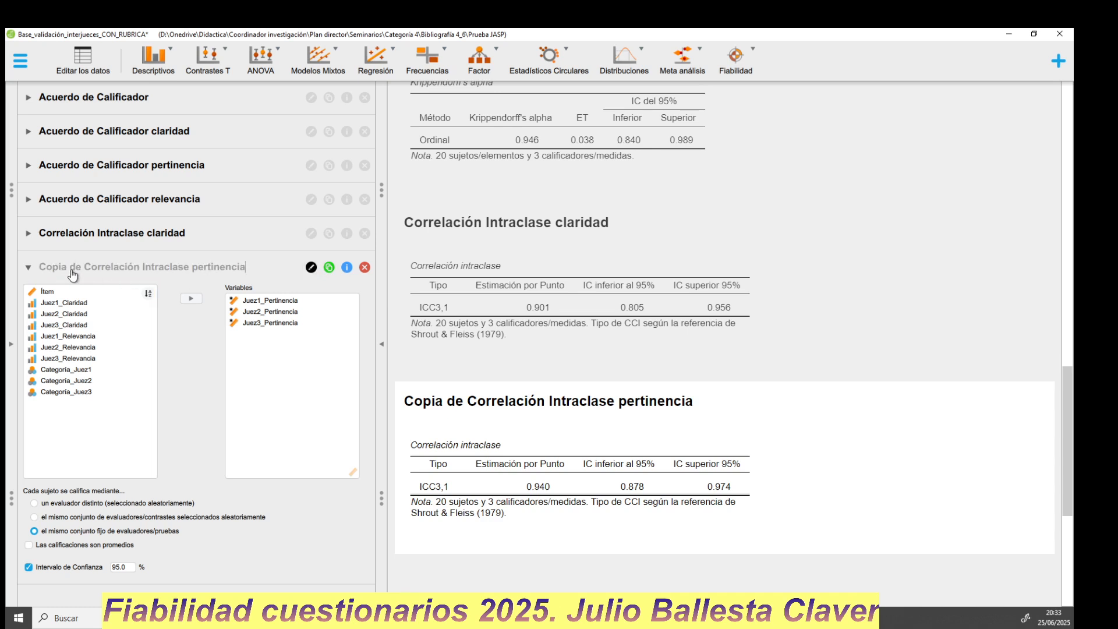
{"action": "left_click_drag", "start_coordinate": [84, 266], "coordinate": [8, 267]}
{"action": "key", "text": "BackSpace"}
{"action": "key", "text": "Return"}
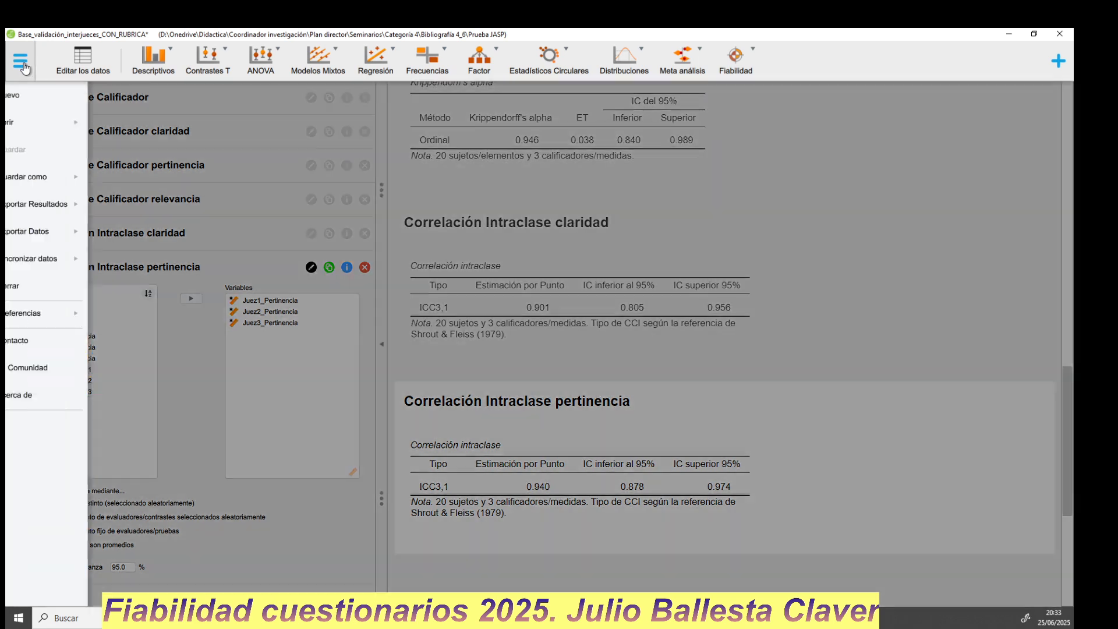
Save the analyses to the computer as Base_validación_interjueces_CON_RUBRICA.jasp in the Prueba JASP folder
{"action": "left_click", "coordinate": [21, 61]}
{"action": "left_click", "coordinate": [30, 182]}
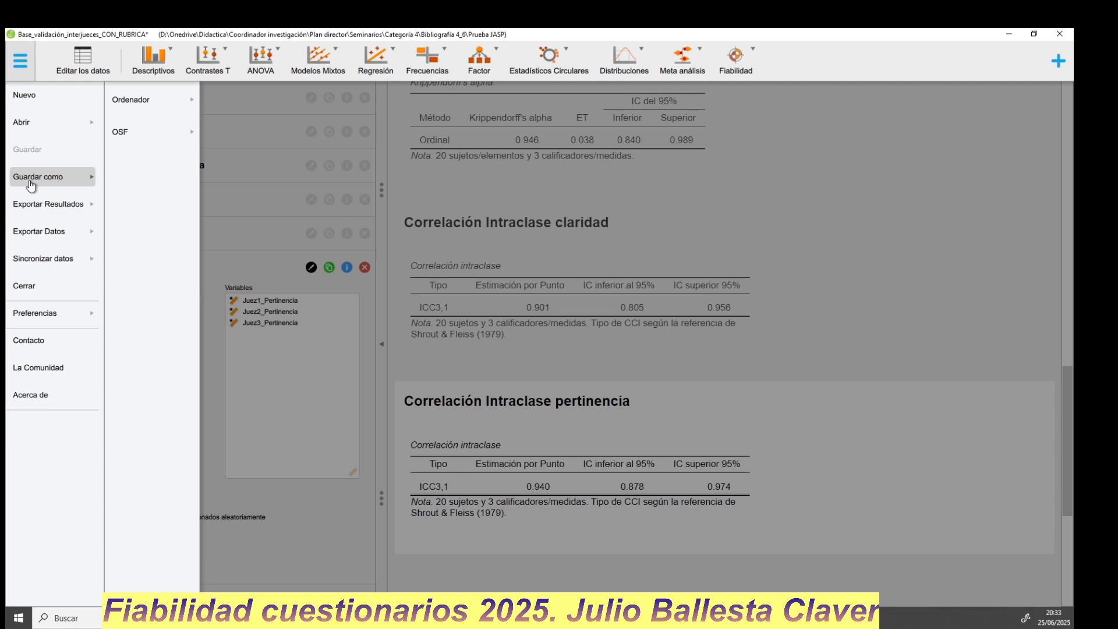
{"action": "left_click", "coordinate": [131, 103]}
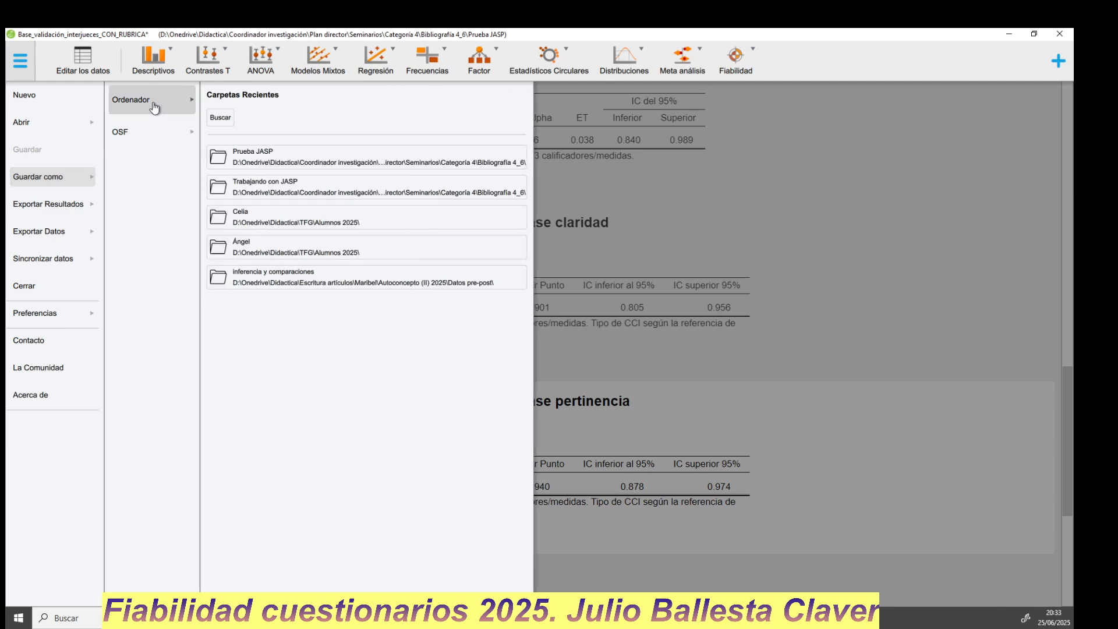
{"action": "left_click", "coordinate": [220, 118]}
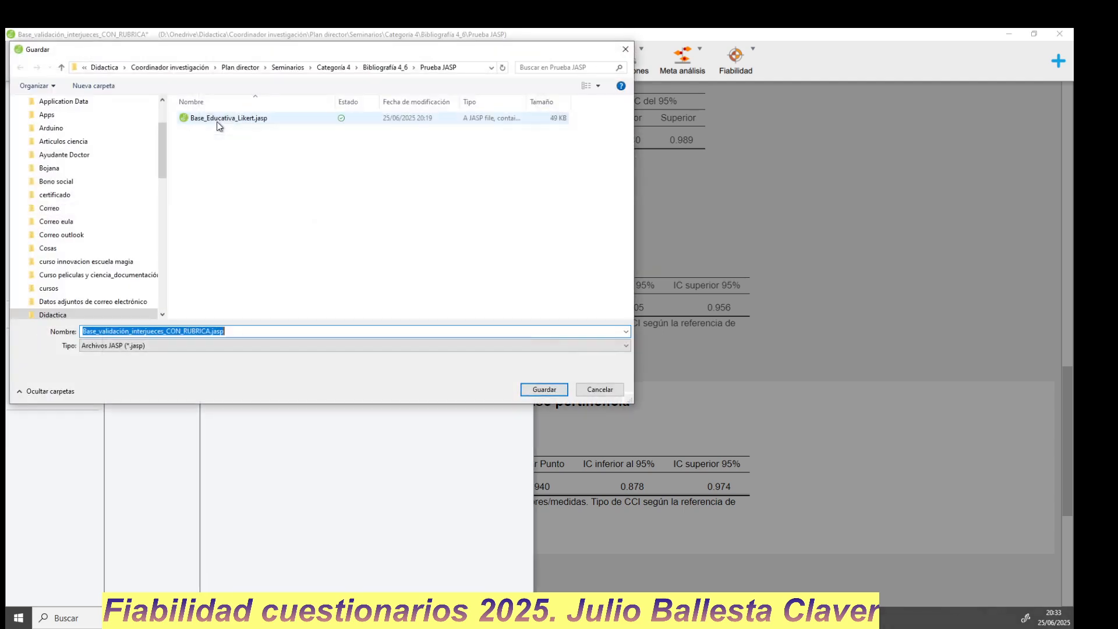
{"action": "left_click", "coordinate": [543, 386]}
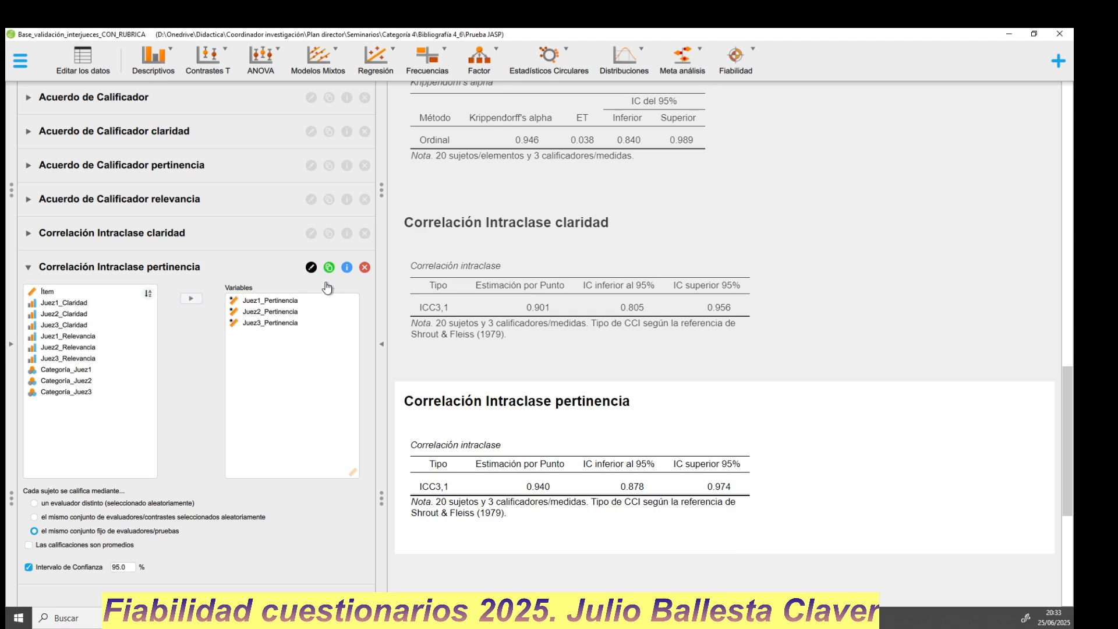
Duplicate the pertinencia intraclass analysis and retitle the copy "Correlación Intraclase relevancia"
{"action": "left_click", "coordinate": [329, 269]}
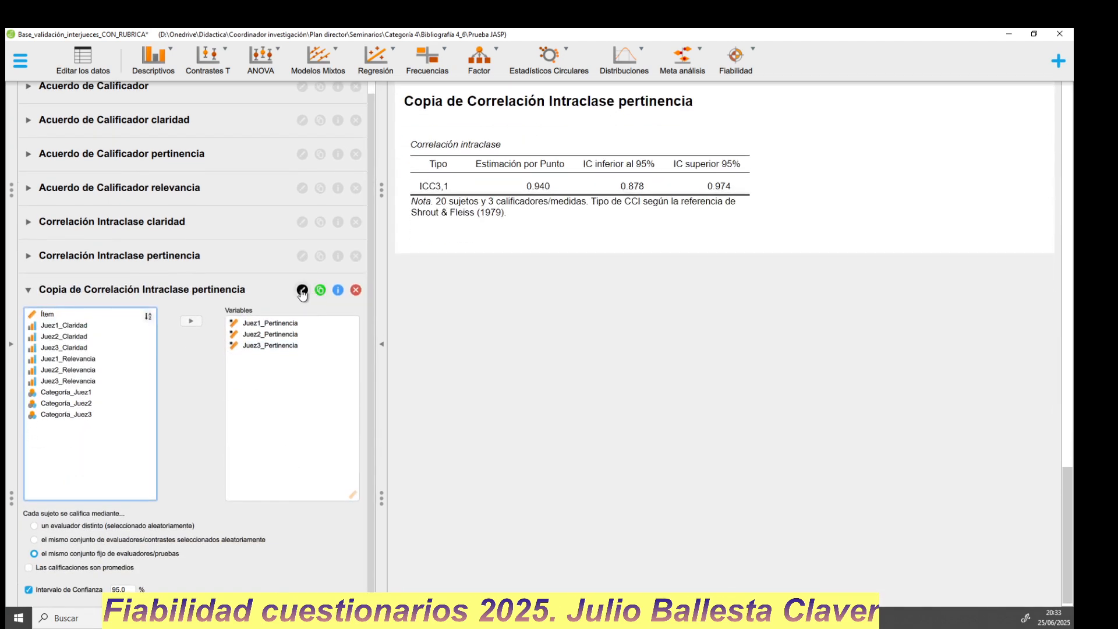
{"action": "left_click", "coordinate": [68, 298]}
{"action": "left_click_drag", "start_coordinate": [84, 289], "coordinate": [39, 289]}
{"action": "key", "text": "BackSpace"}
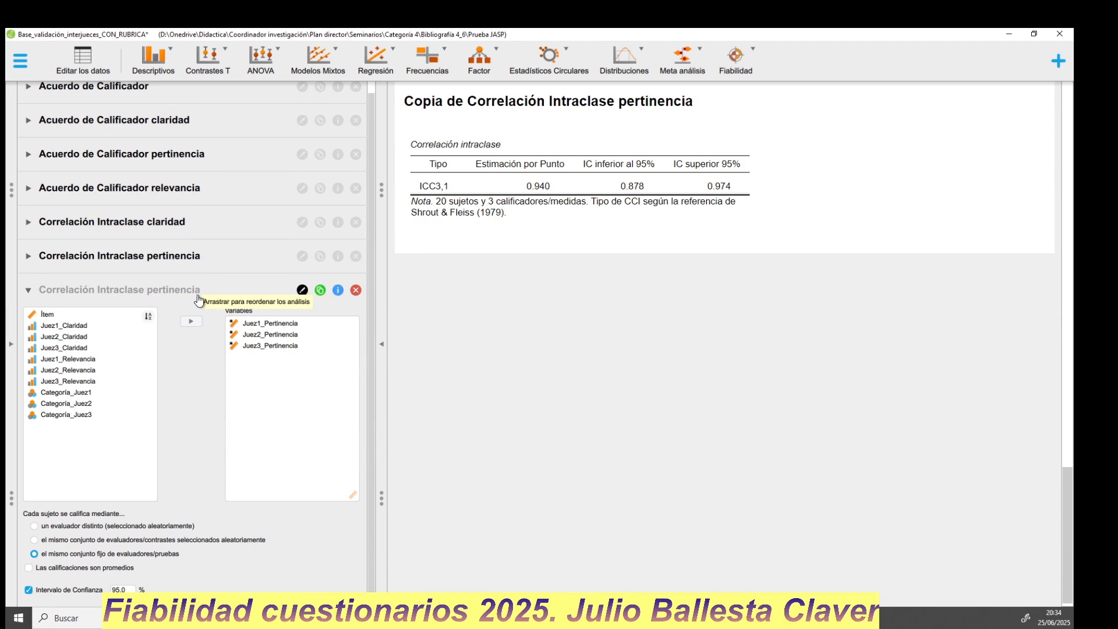
{"action": "left_click_drag", "start_coordinate": [200, 291], "coordinate": [150, 295]}
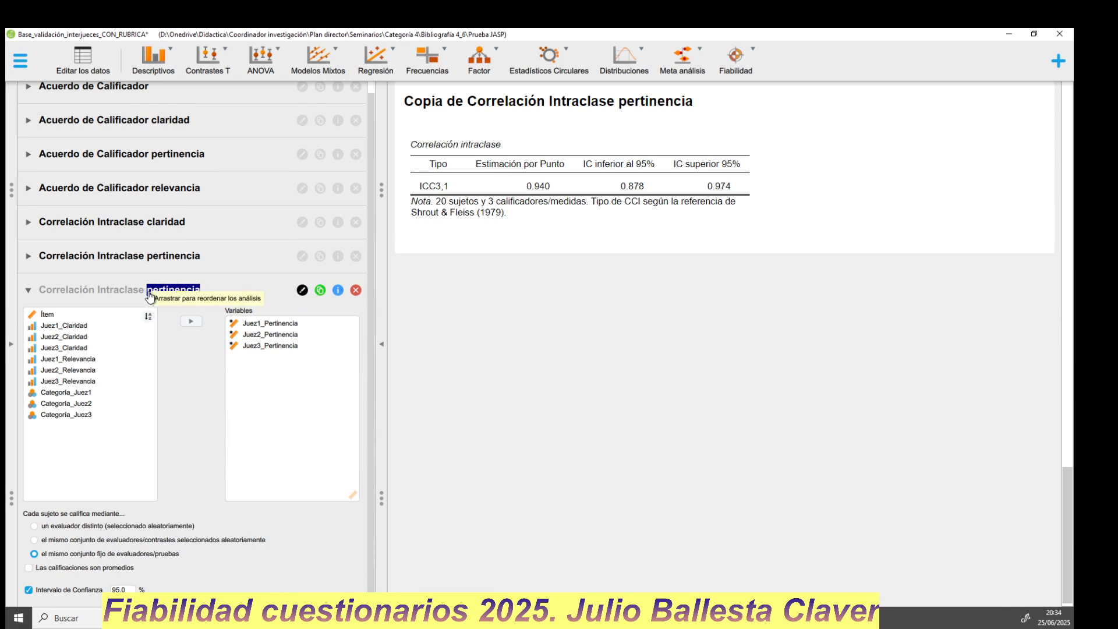
{"action": "type", "text": "releva"}
{"action": "key", "text": "Return"}
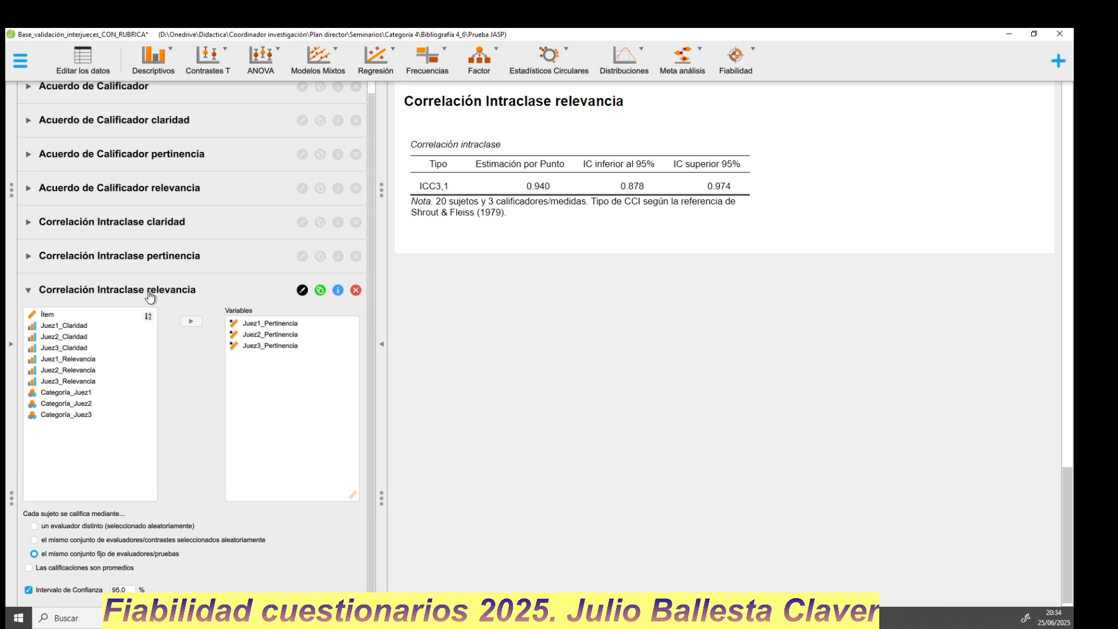
Replace the Pertinencia variables in the relevancia intraclass analysis with Juez1_Relevancia, Juez2_Relevancia and Juez3_Relevancia
{"action": "double_click", "coordinate": [262, 323]}
{"action": "double_click", "coordinate": [260, 326]}
{"action": "double_click", "coordinate": [260, 325]}
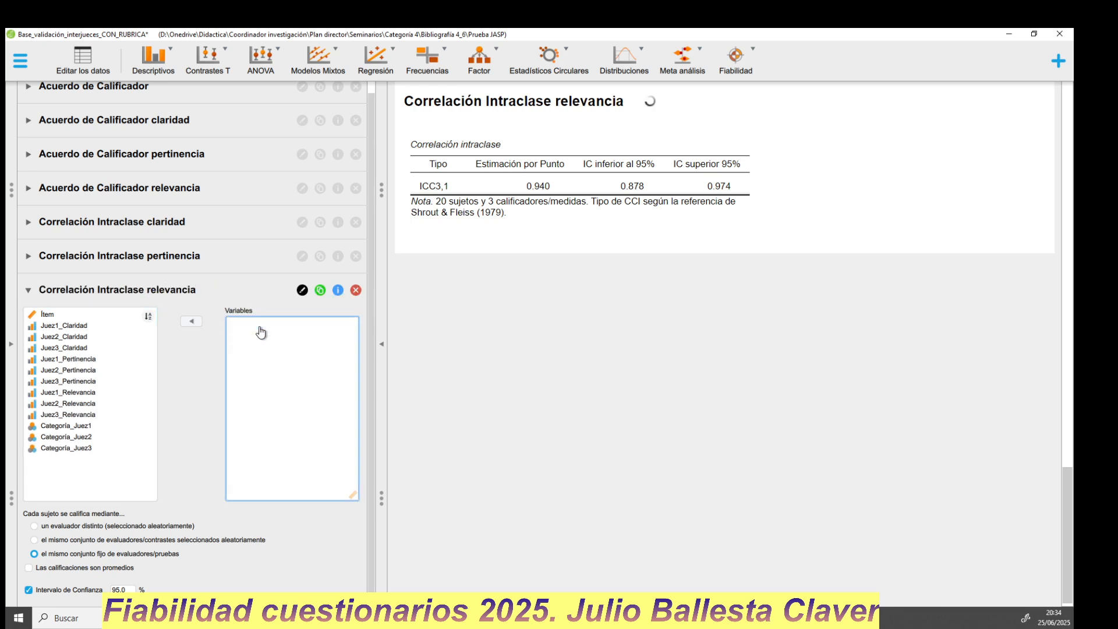
{"action": "double_click", "coordinate": [87, 393]}
{"action": "double_click", "coordinate": [87, 393]}
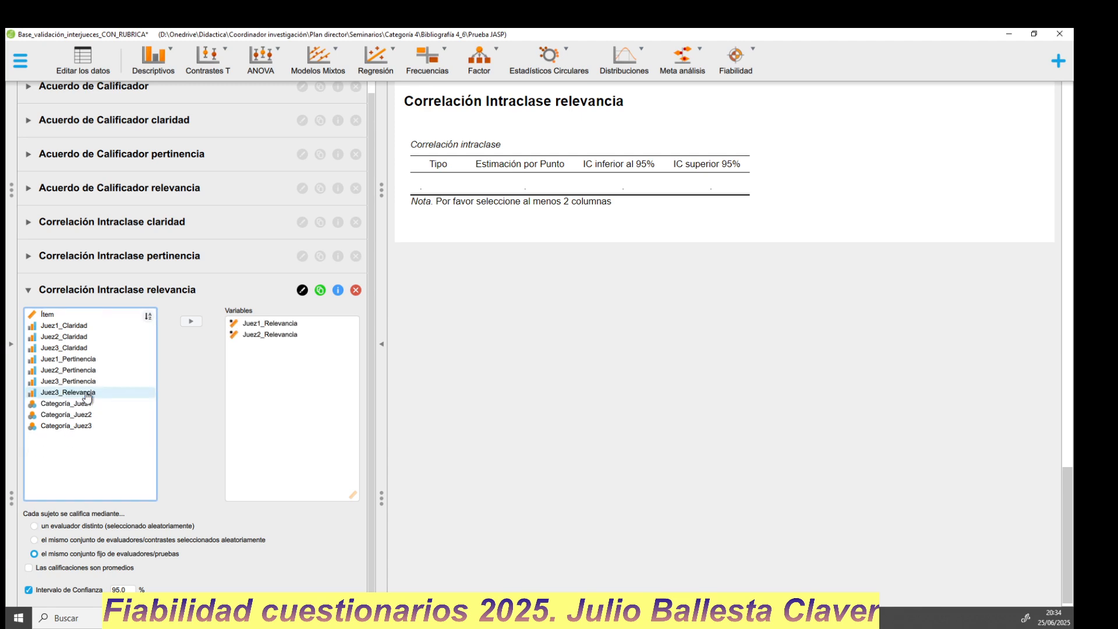
{"action": "double_click", "coordinate": [87, 393]}
Compare the intraclass correlation estimates and table notes for claridad, pertinencia and relevancia
{"action": "scroll", "coordinate": [577, 249], "scroll_direction": "up", "scroll_amount": 3}
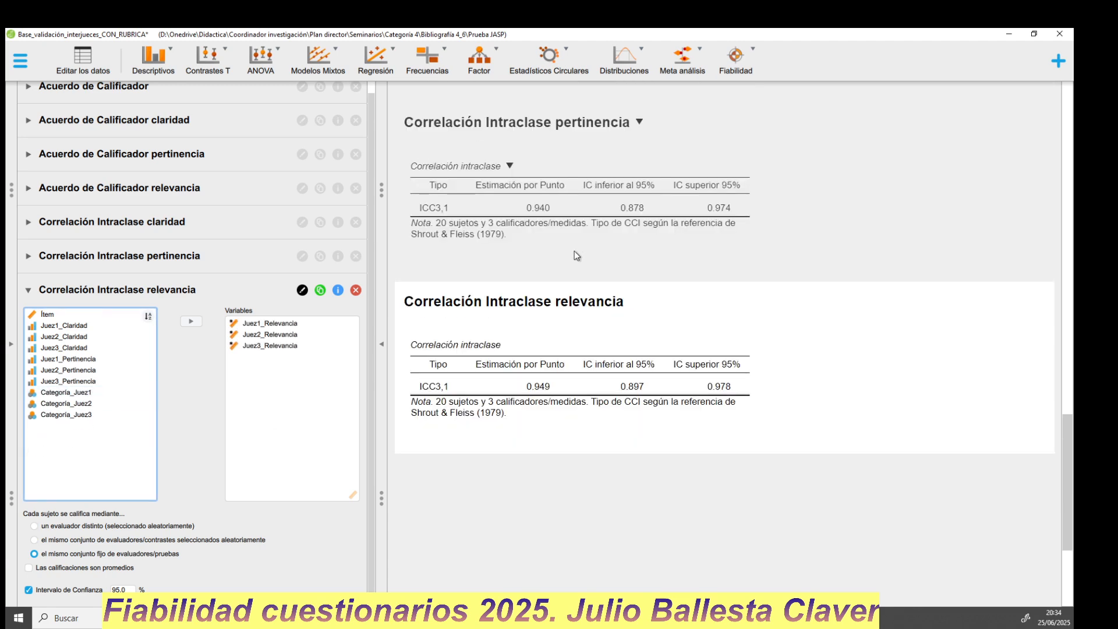
{"action": "scroll", "coordinate": [553, 216], "scroll_direction": "up", "scroll_amount": 2}
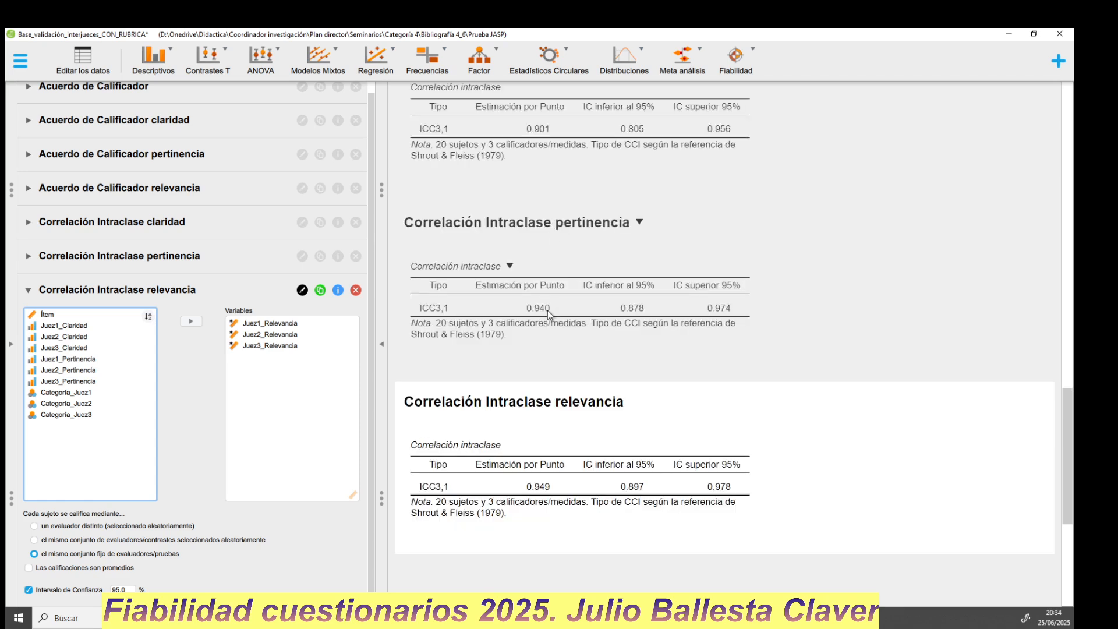
{"action": "scroll", "coordinate": [548, 315], "scroll_direction": "down", "scroll_amount": 2}
{"action": "scroll", "coordinate": [549, 315], "scroll_direction": "down", "scroll_amount": 2}
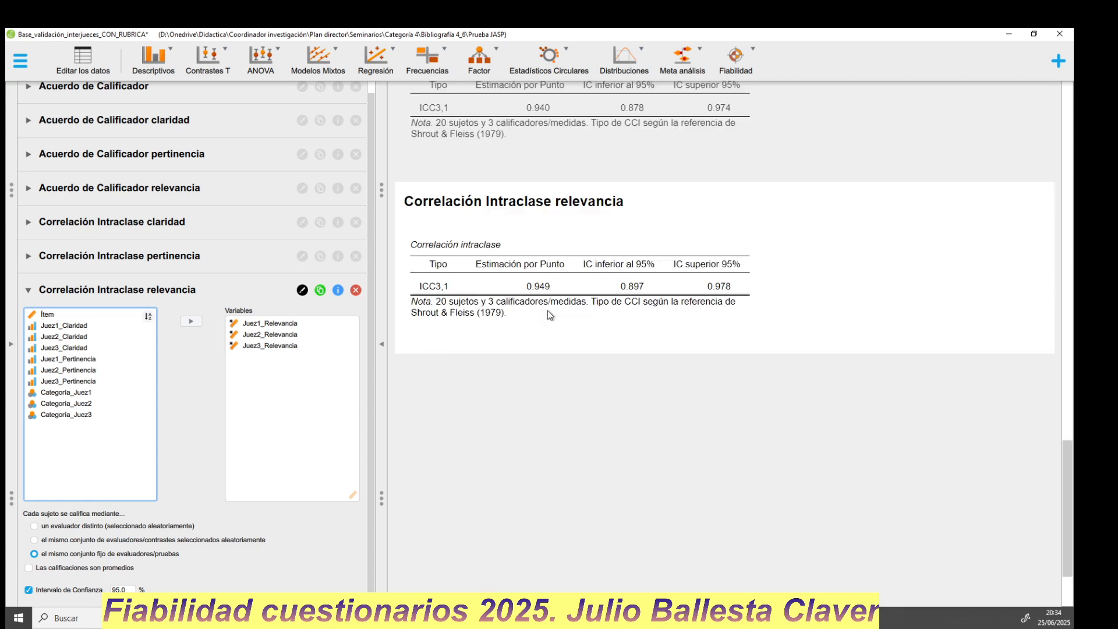
{"action": "mouse_move", "coordinate": [534, 311]}
{"action": "scroll", "coordinate": [486, 322], "scroll_direction": "down", "scroll_amount": 2}
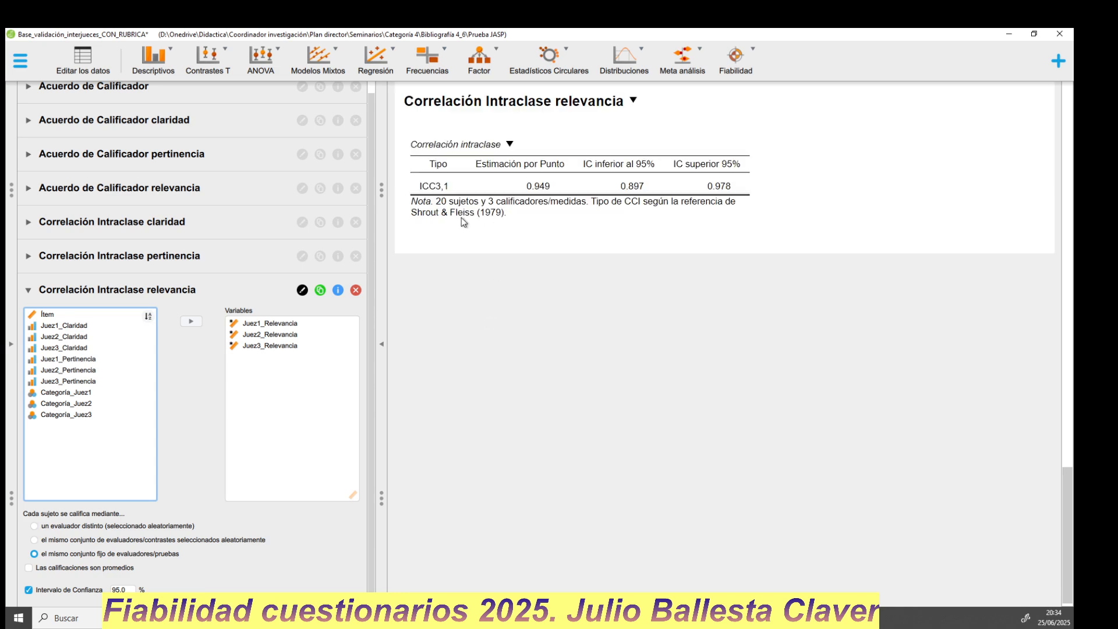
{"action": "scroll", "coordinate": [488, 312], "scroll_direction": "up", "scroll_amount": 8}
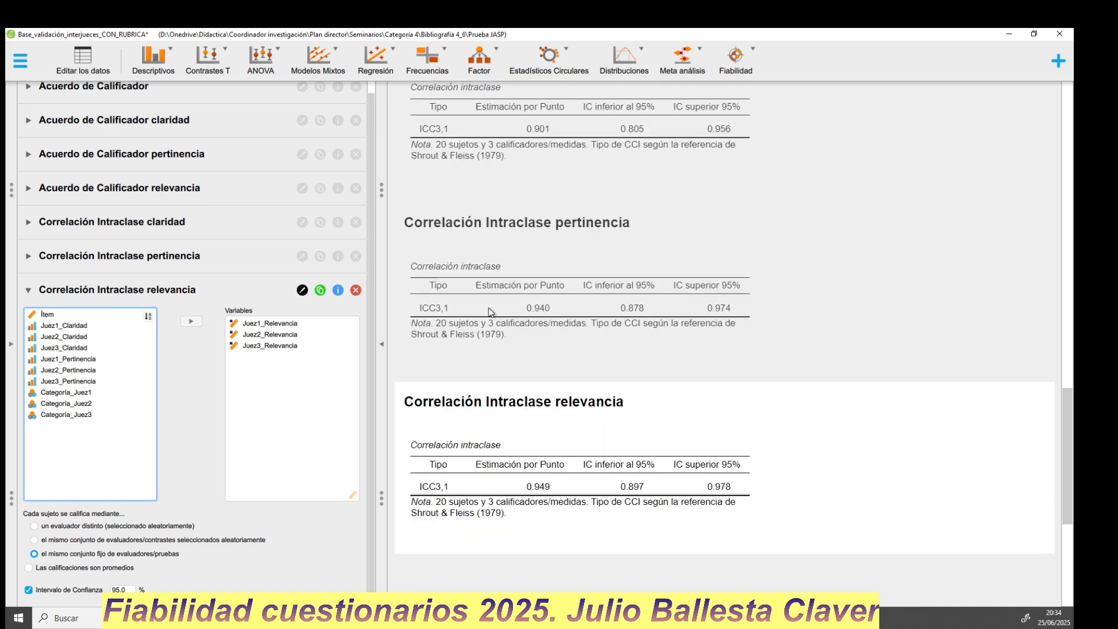
{"action": "scroll", "coordinate": [489, 312], "scroll_direction": "down", "scroll_amount": 6}
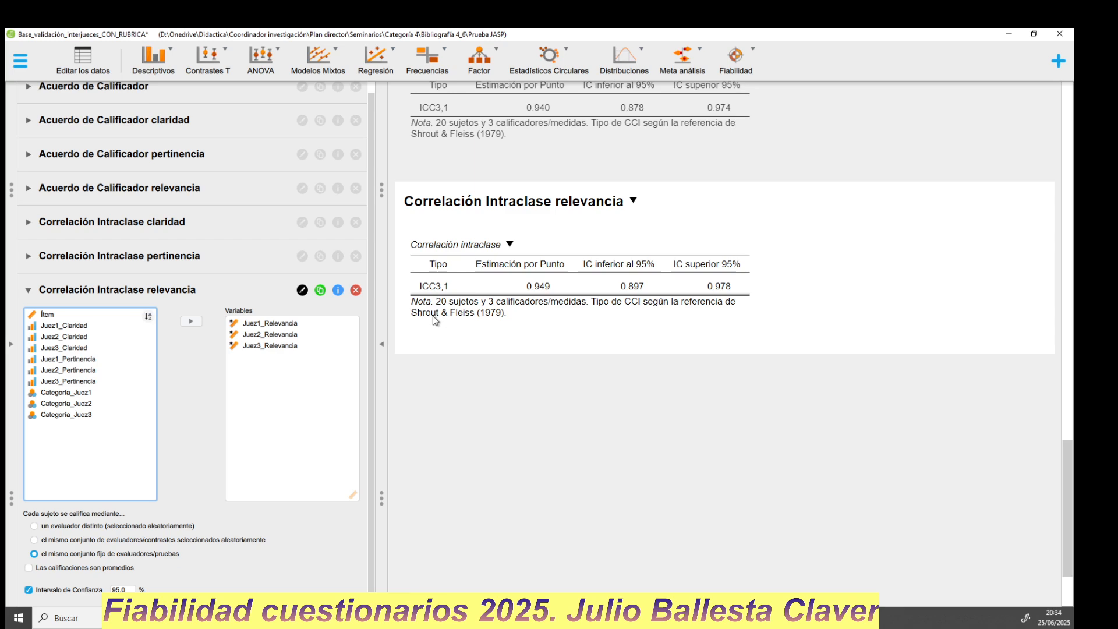
Open the help for the relevancia intraclass analysis and examine its references, highlighting the Shrout and Fleiss (1979) citation
{"action": "left_click", "coordinate": [338, 290]}
{"action": "scroll", "coordinate": [521, 286], "scroll_direction": "down", "scroll_amount": 15}
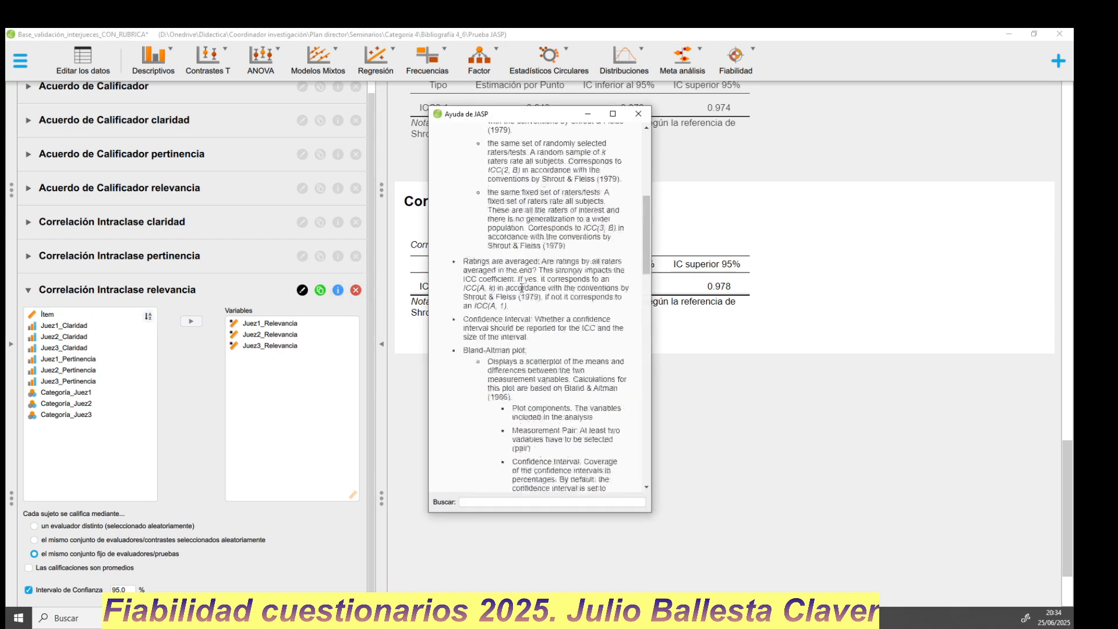
{"action": "scroll", "coordinate": [521, 287], "scroll_direction": "up", "scroll_amount": 3}
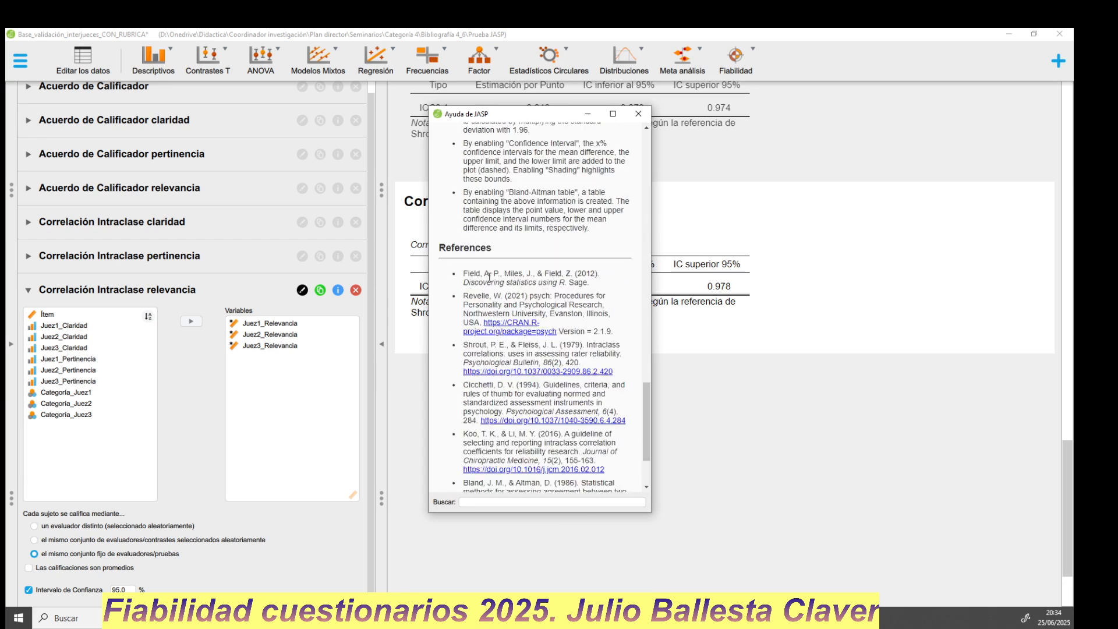
{"action": "scroll", "coordinate": [486, 289], "scroll_direction": "down", "scroll_amount": 3}
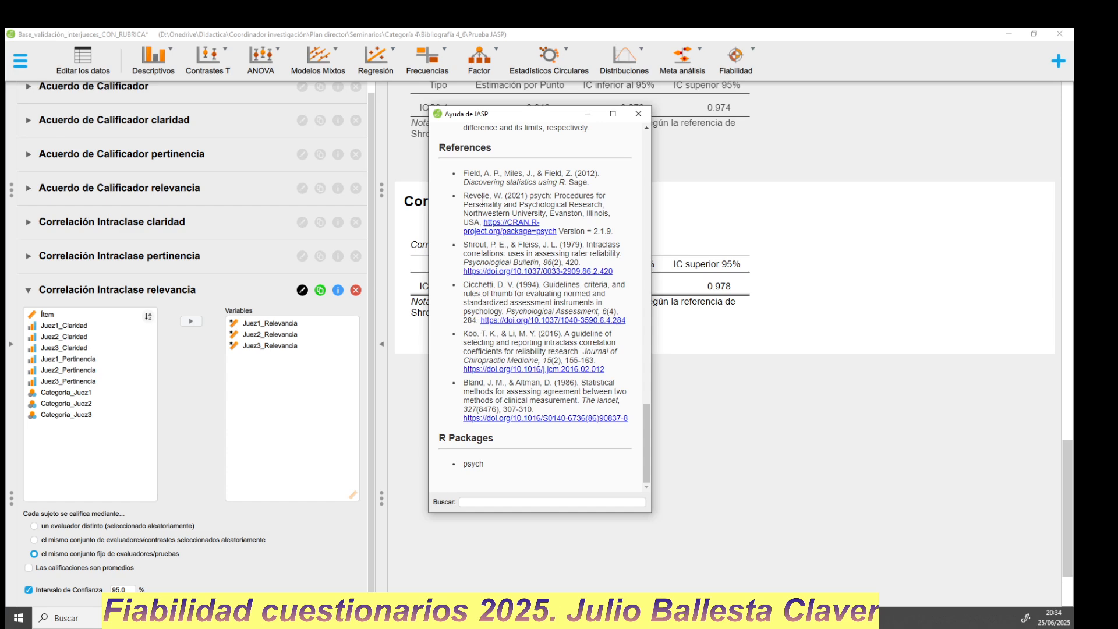
{"action": "left_click_drag", "start_coordinate": [482, 196], "coordinate": [556, 205]}
{"action": "left_click_drag", "start_coordinate": [464, 245], "coordinate": [581, 263]}
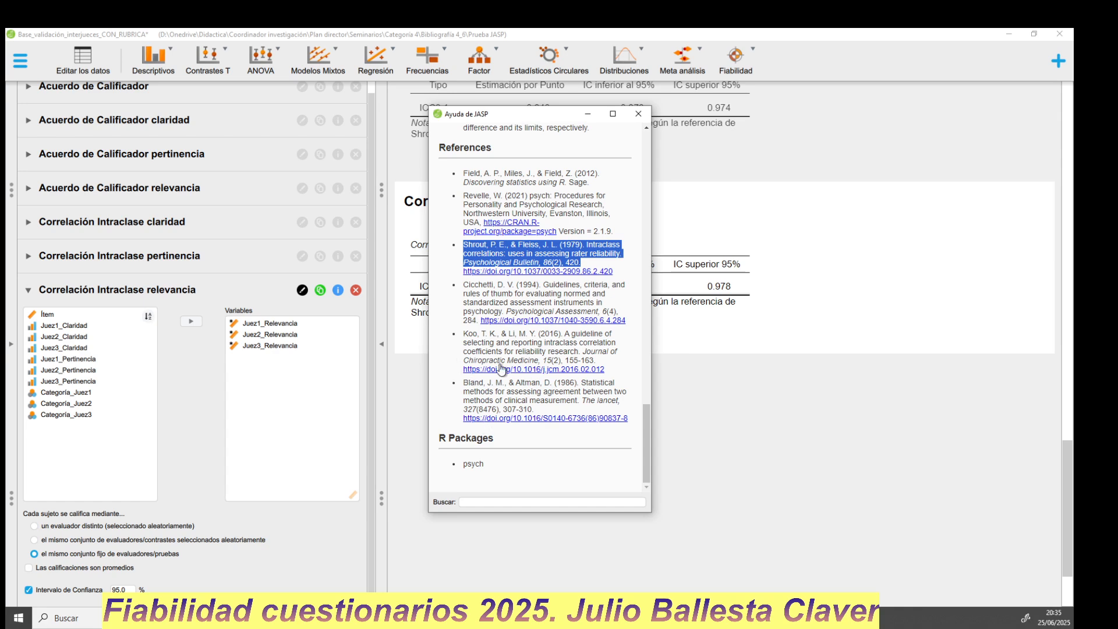
Point out the R Packages section with the psych package in the help and close the help window
{"action": "left_click_drag", "start_coordinate": [442, 440], "coordinate": [470, 440]}
{"action": "left_click", "coordinate": [457, 437]}
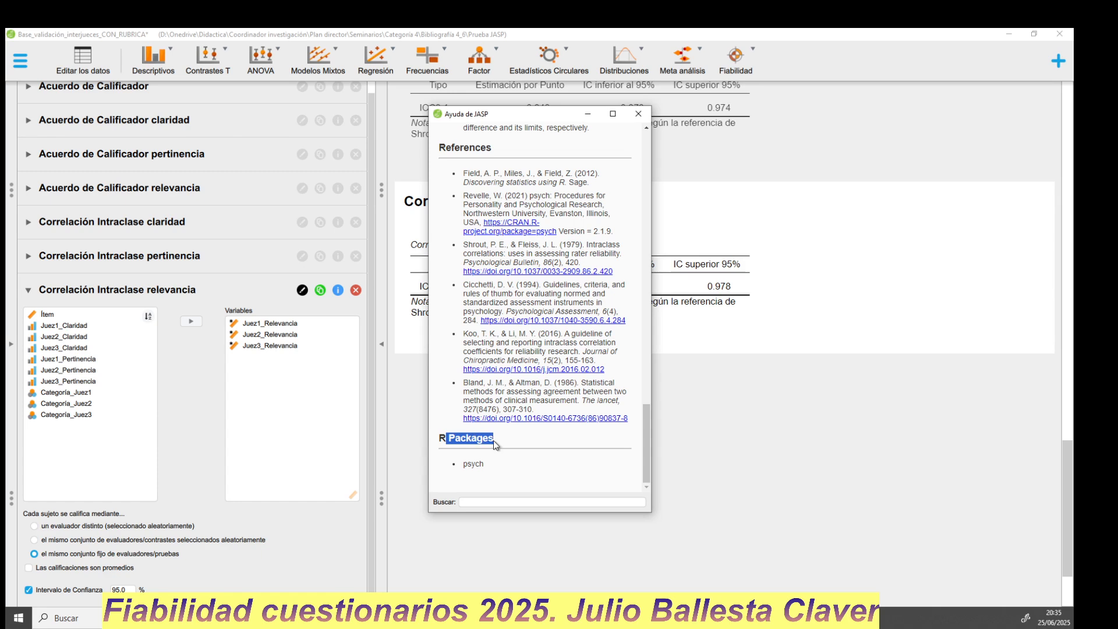
{"action": "triple_click", "coordinate": [472, 437]}
{"action": "left_click", "coordinate": [461, 438]}
{"action": "left_click_drag", "start_coordinate": [448, 439], "coordinate": [484, 468]}
{"action": "left_click", "coordinate": [492, 442]}
{"action": "left_click", "coordinate": [461, 465]}
{"action": "left_click", "coordinate": [477, 462]}
{"action": "left_click", "coordinate": [637, 118]}
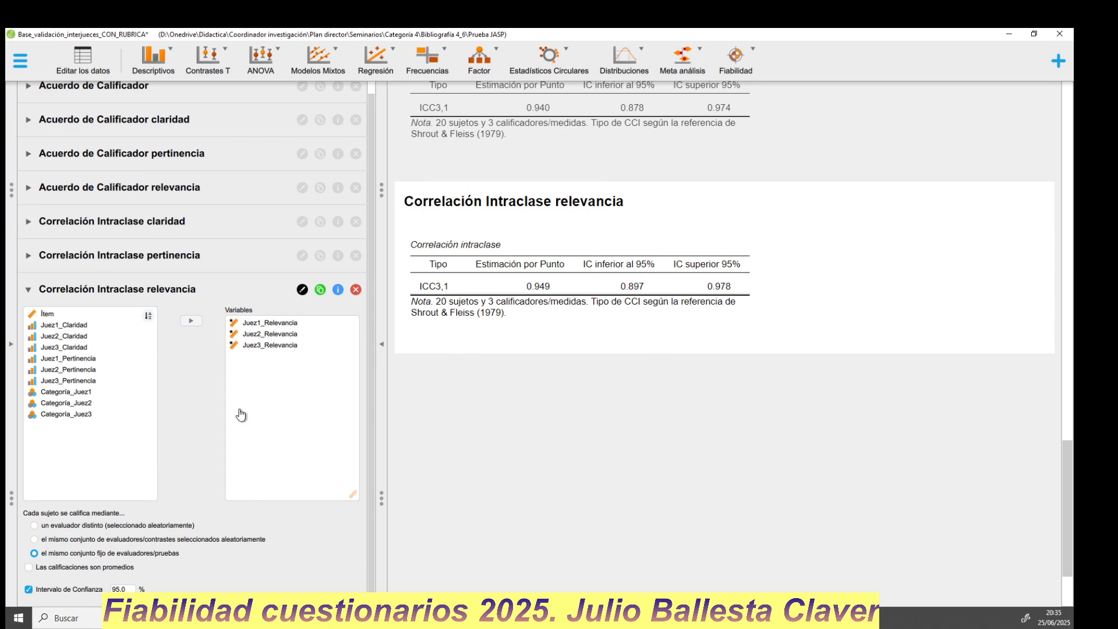
Switch to the PowerPoint slide show and advance through the slides after the ordinal Krippendorff's alpha interpretation criteria
{"action": "left_click", "coordinate": [506, 617]}
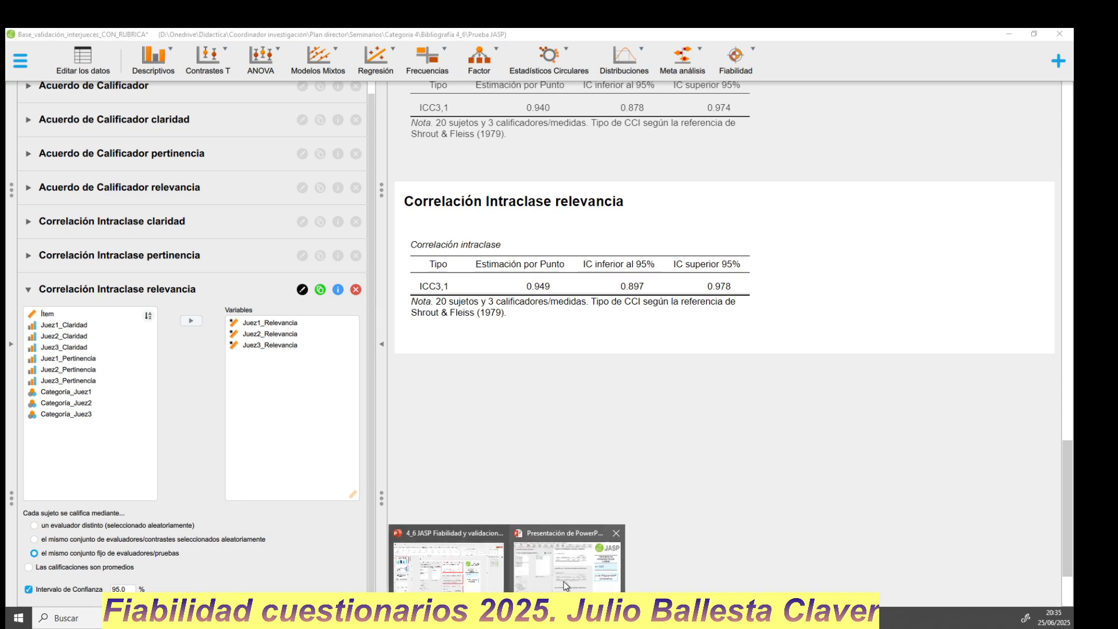
{"action": "left_click", "coordinate": [564, 570]}
{"action": "key", "text": "Right"}
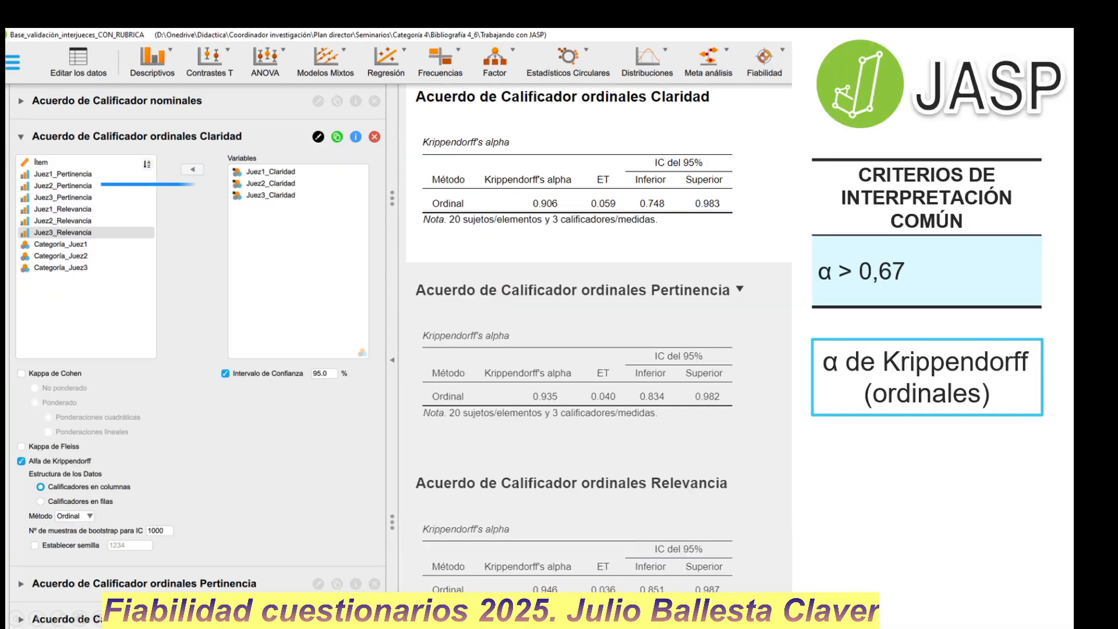
{"action": "key", "text": "Right"}
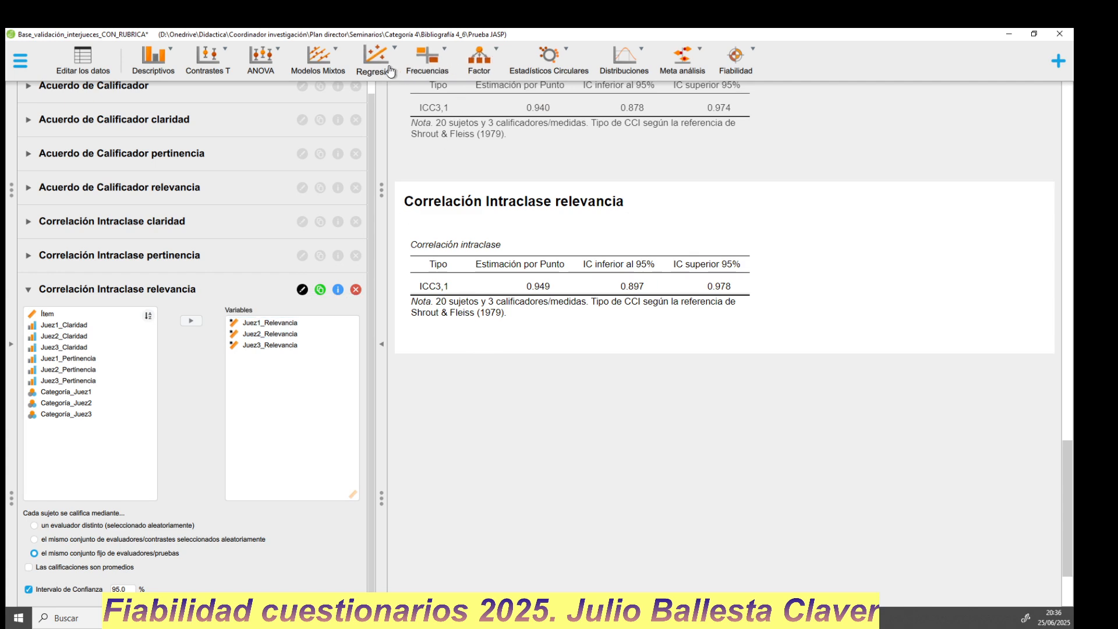
Create a classical repeated measures ANOVA and assign Juez1_Claridad to the Nivel 1 cell
{"action": "left_click", "coordinate": [269, 70]}
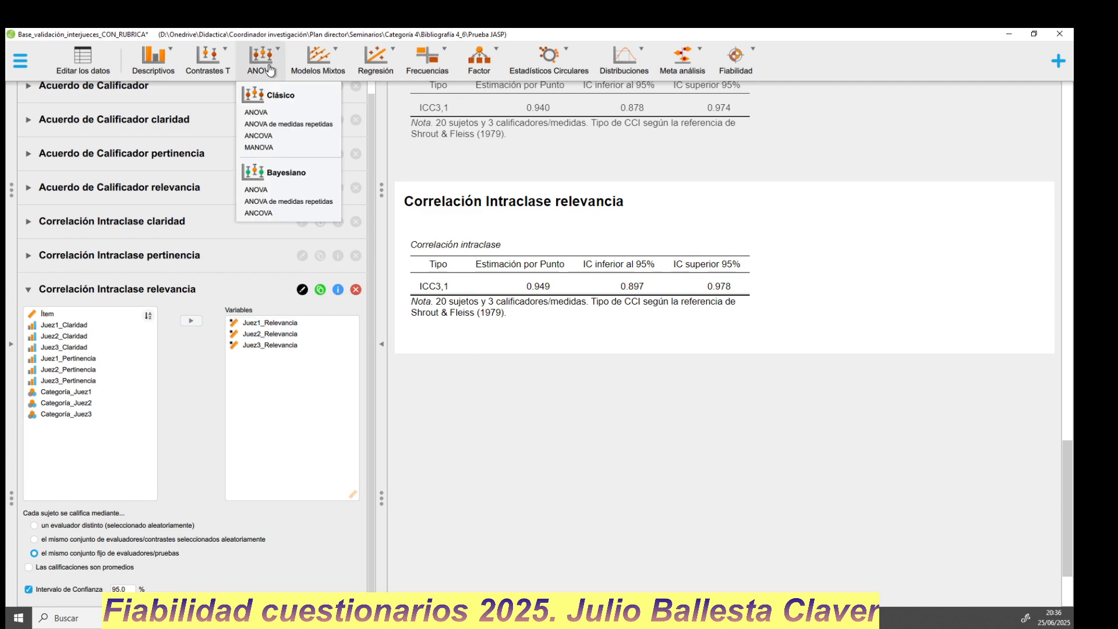
{"action": "left_click", "coordinate": [279, 125]}
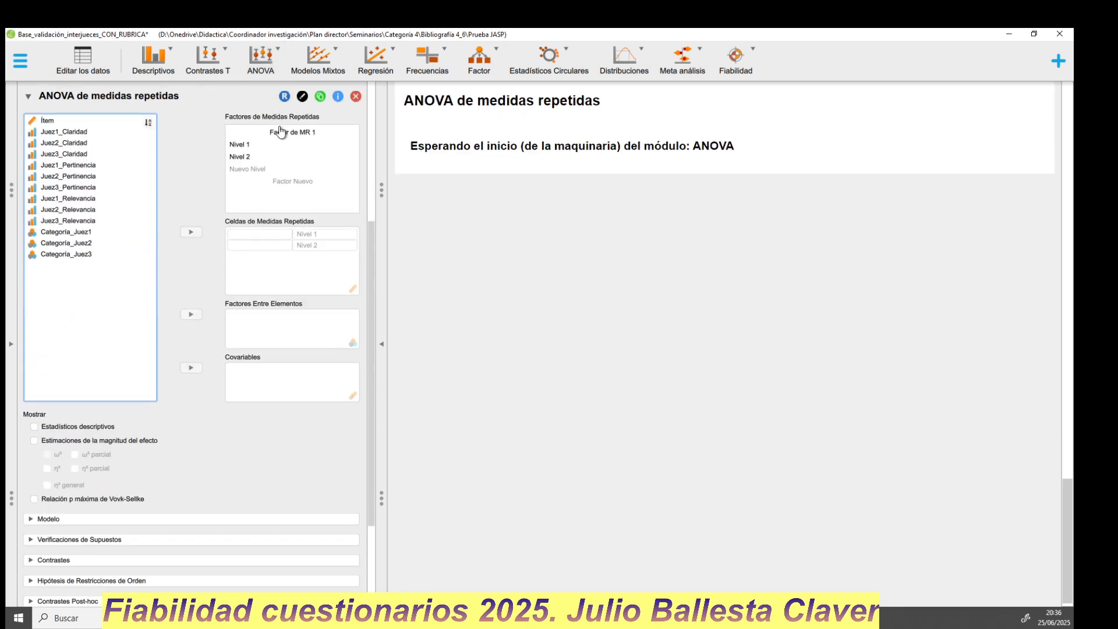
{"action": "left_click", "coordinate": [73, 132]}
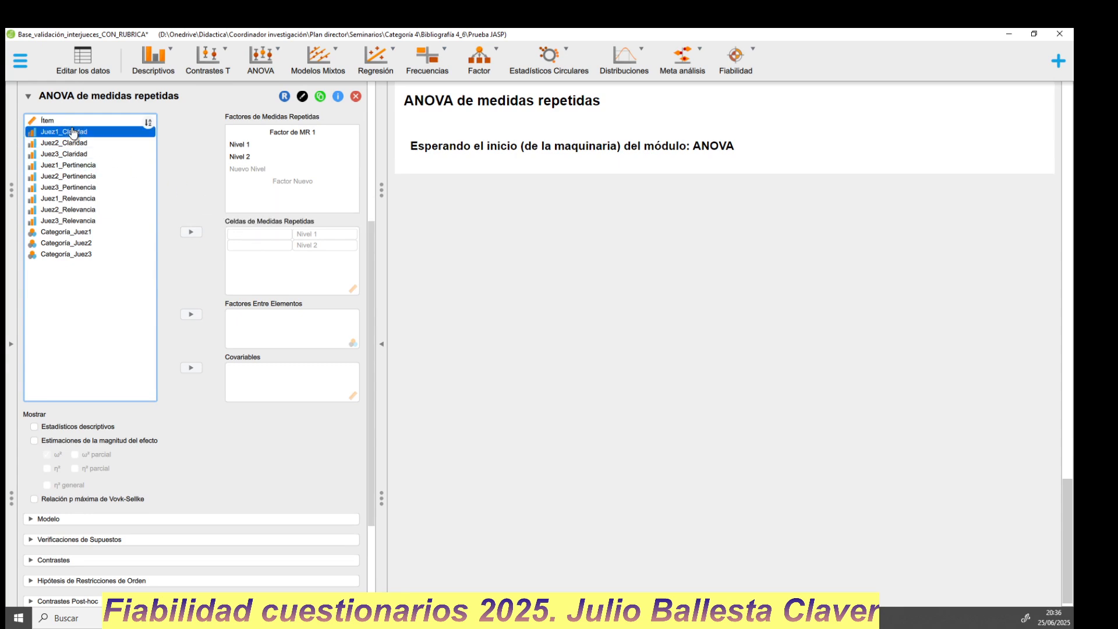
{"action": "left_click", "coordinate": [191, 232]}
{"action": "left_click", "coordinate": [87, 143]}
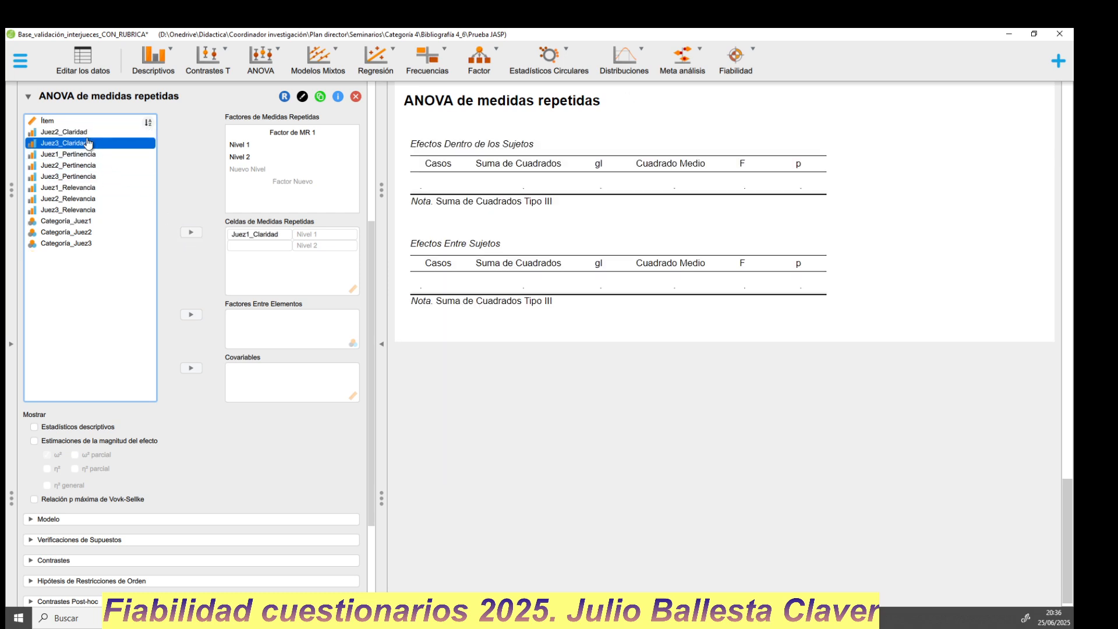
{"action": "left_click", "coordinate": [191, 232]}
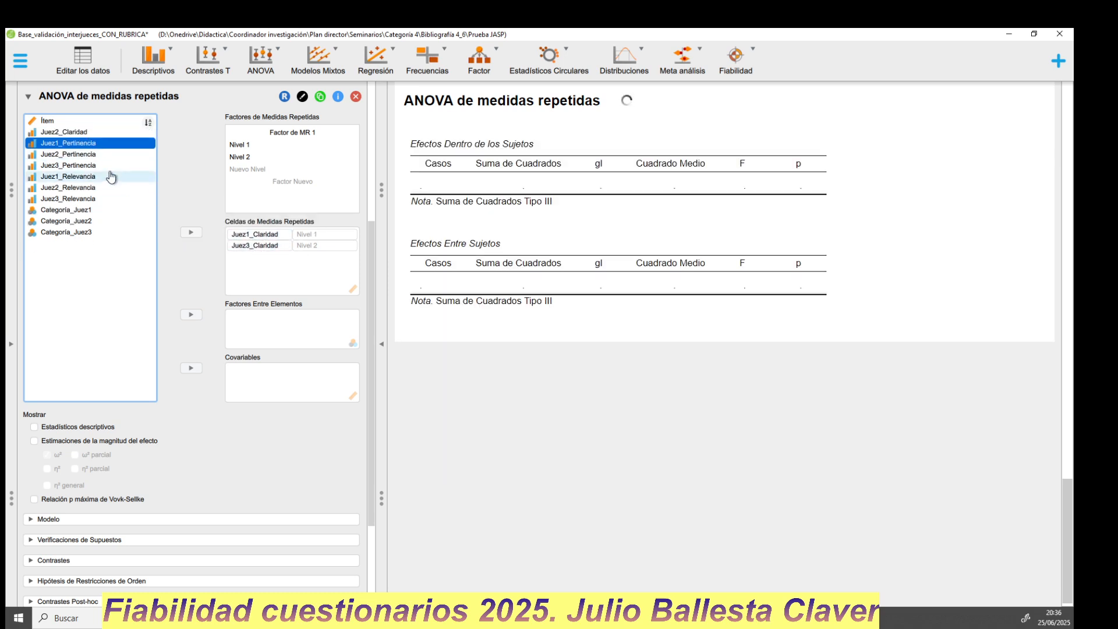
{"action": "left_click", "coordinate": [79, 133]}
{"action": "left_click", "coordinate": [230, 244]}
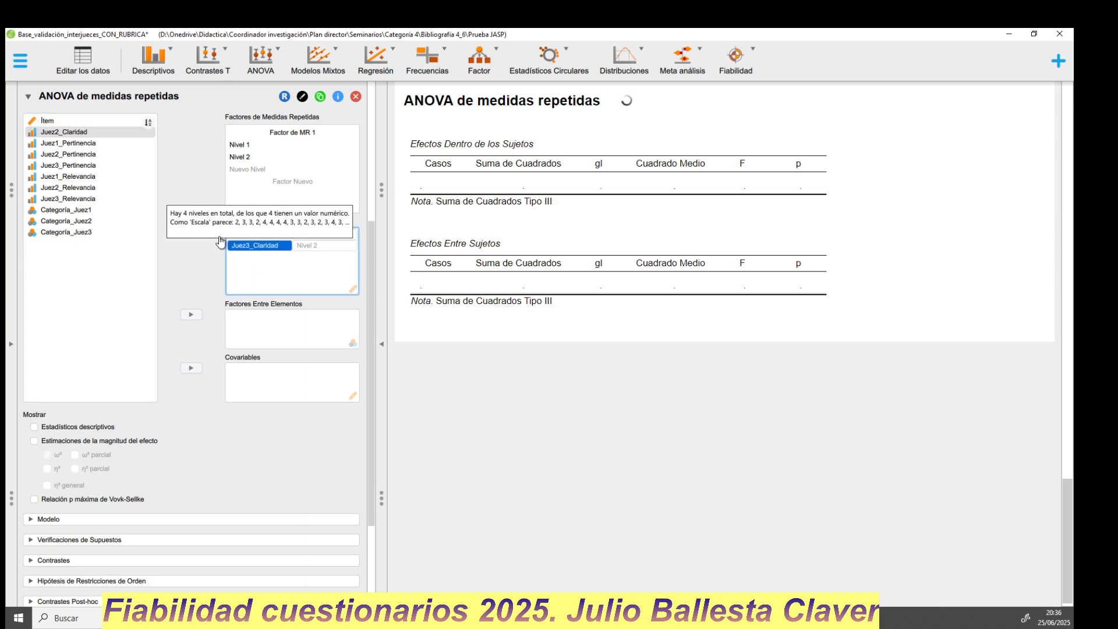
{"action": "left_click", "coordinate": [186, 231]}
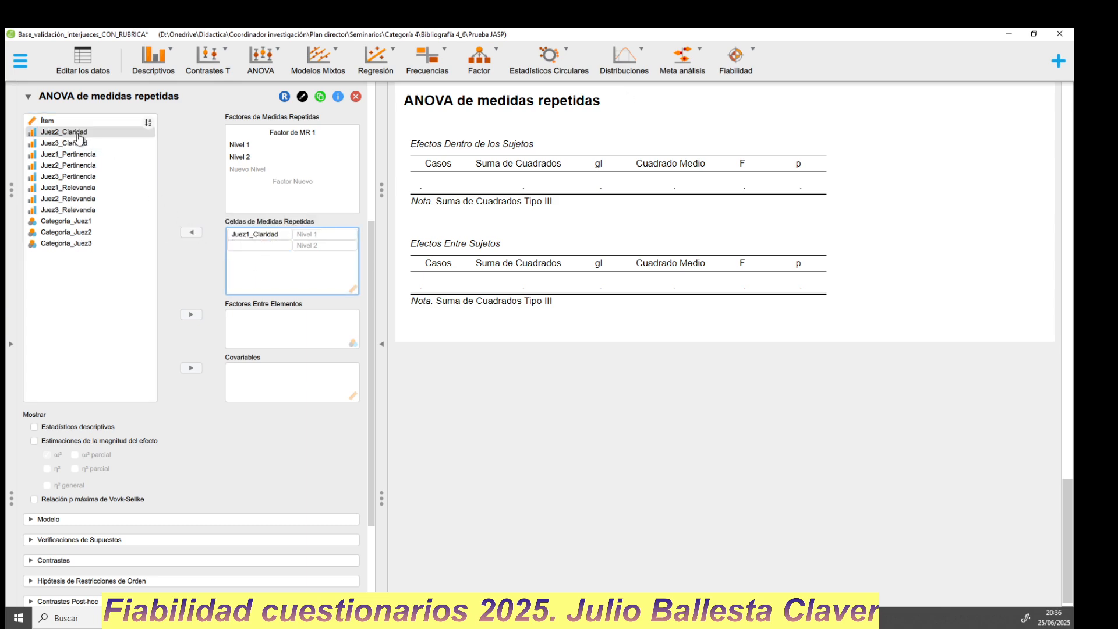
Add the level Nivel 3 to the repeated measures factor and assign Juez2_Claridad to Nivel 2 and Juez3_Claridad to Nivel 3
{"action": "left_click", "coordinate": [186, 231]}
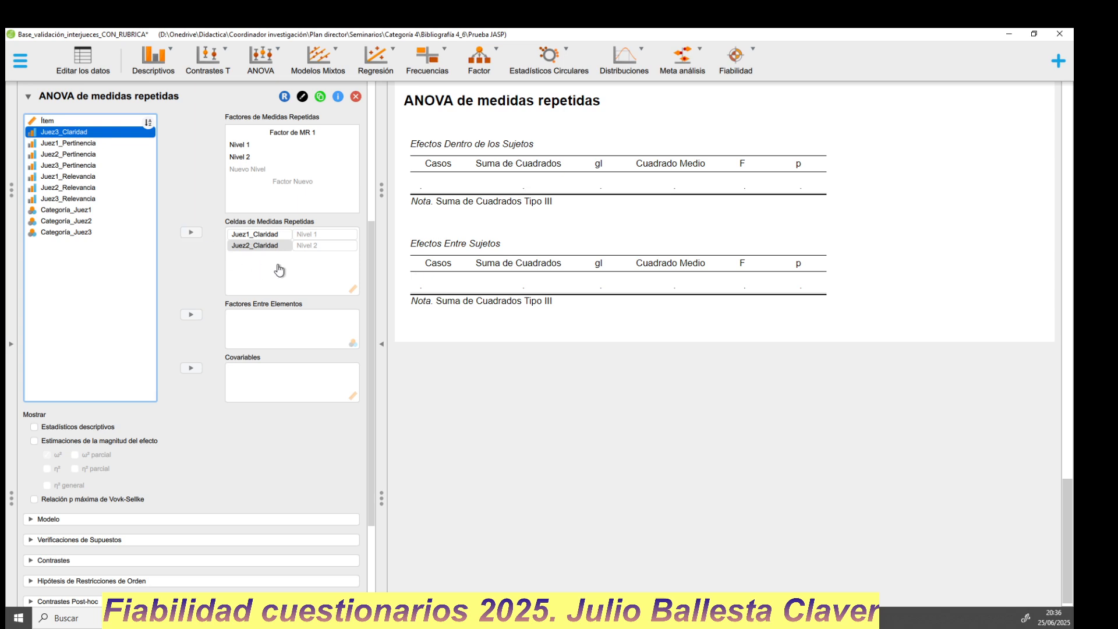
{"action": "left_click", "coordinate": [236, 169]}
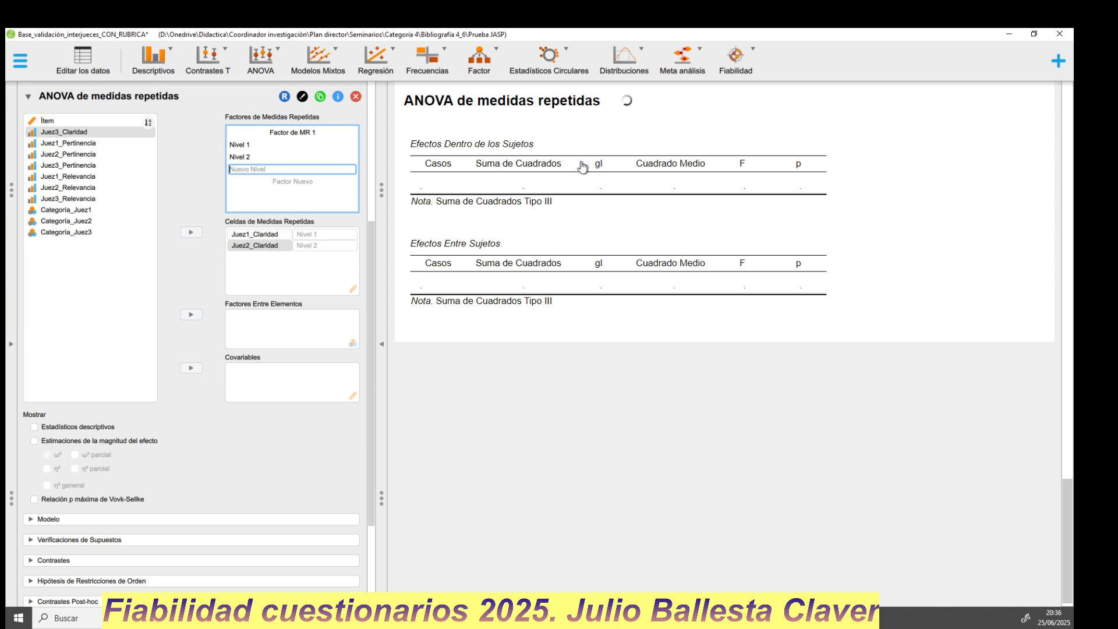
{"action": "type", "text": "N"}
{"action": "type", "text": "ivek "}
{"action": "type", "text": "3"}
{"action": "key", "text": "Return"}
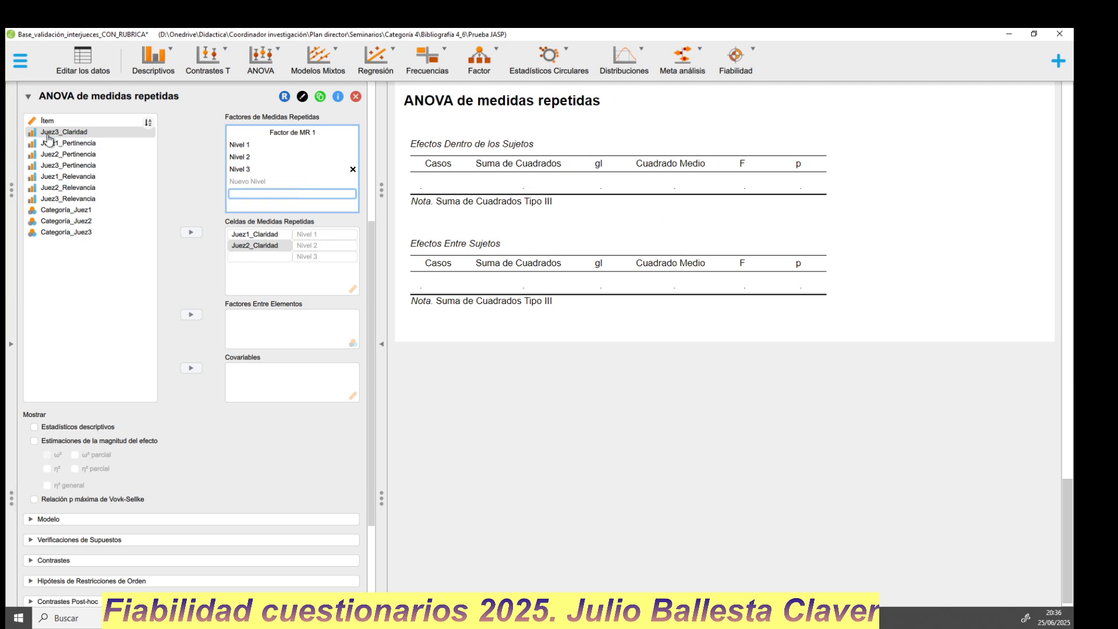
{"action": "left_click", "coordinate": [49, 133]}
{"action": "left_click", "coordinate": [191, 232]}
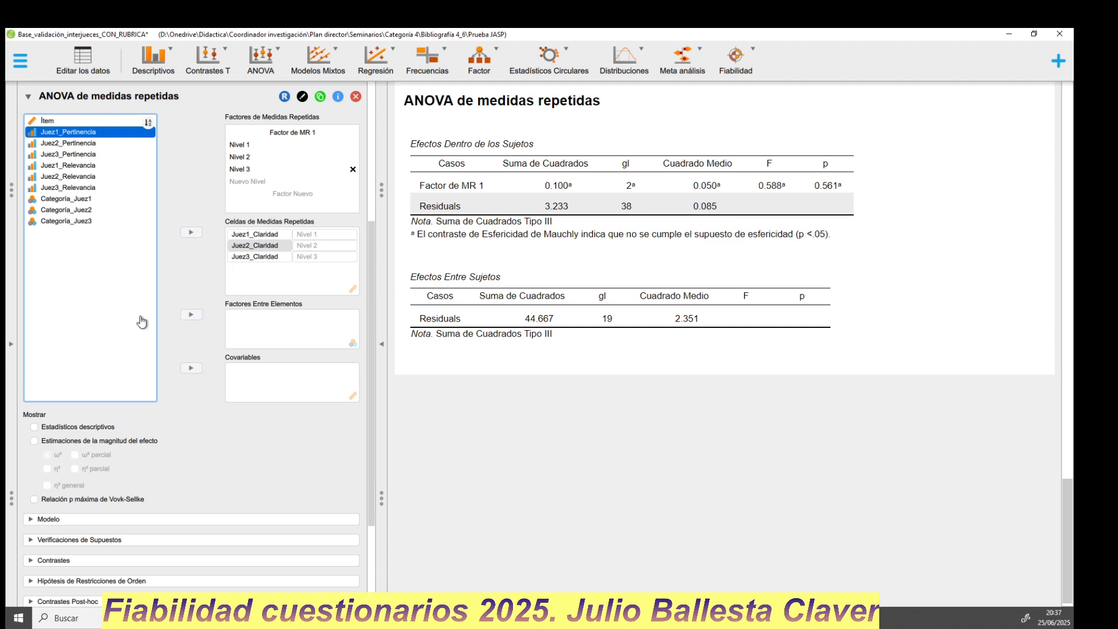
Add Factor de MR 1 to the non-parametric analysis to obtain the Friedman test with Kendall's W
{"action": "scroll", "coordinate": [142, 322], "scroll_direction": "down", "scroll_amount": 3}
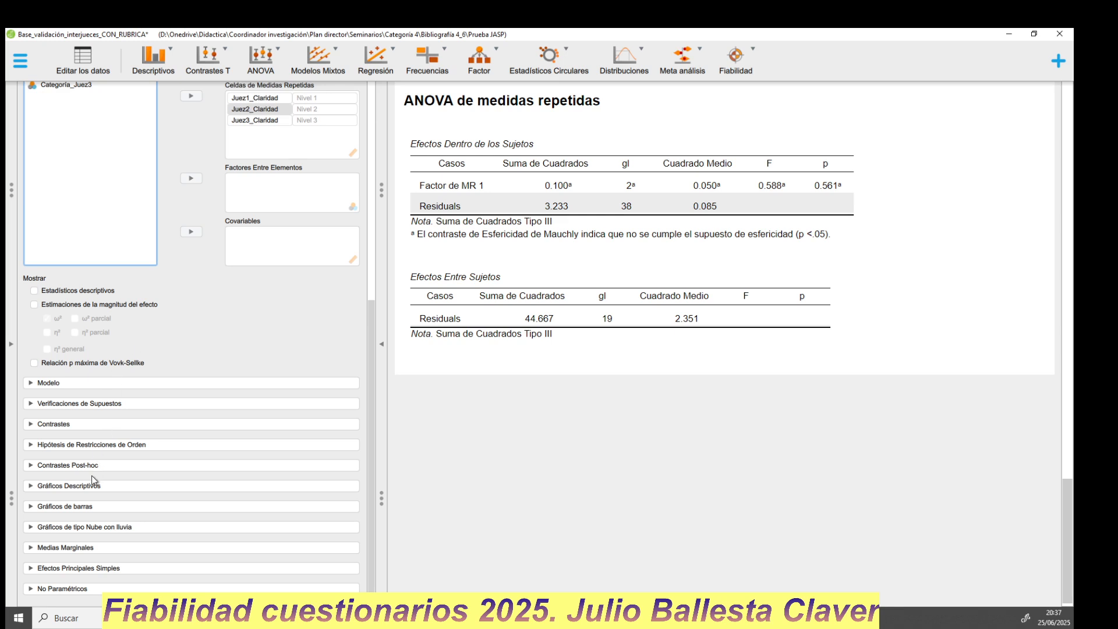
{"action": "left_click", "coordinate": [74, 590]}
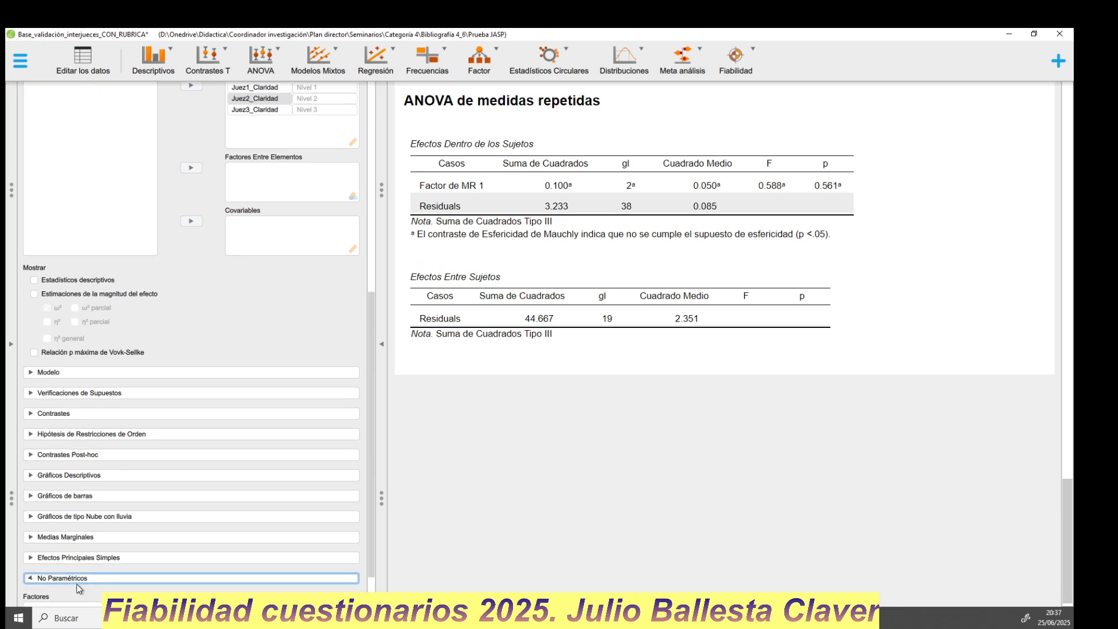
{"action": "left_click", "coordinate": [61, 508]}
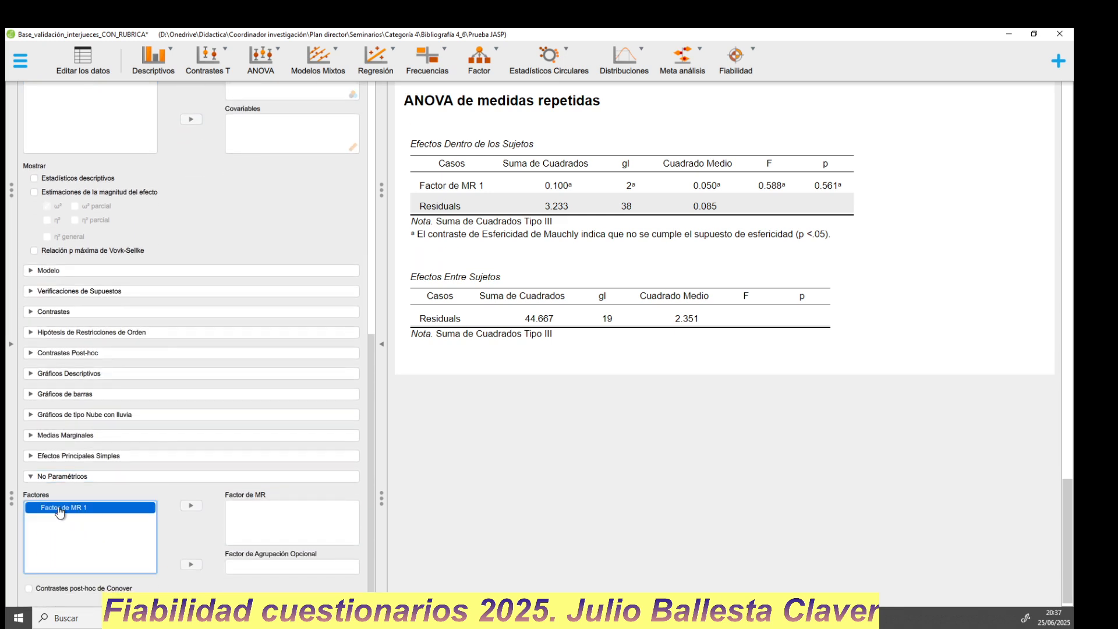
{"action": "left_click", "coordinate": [188, 506]}
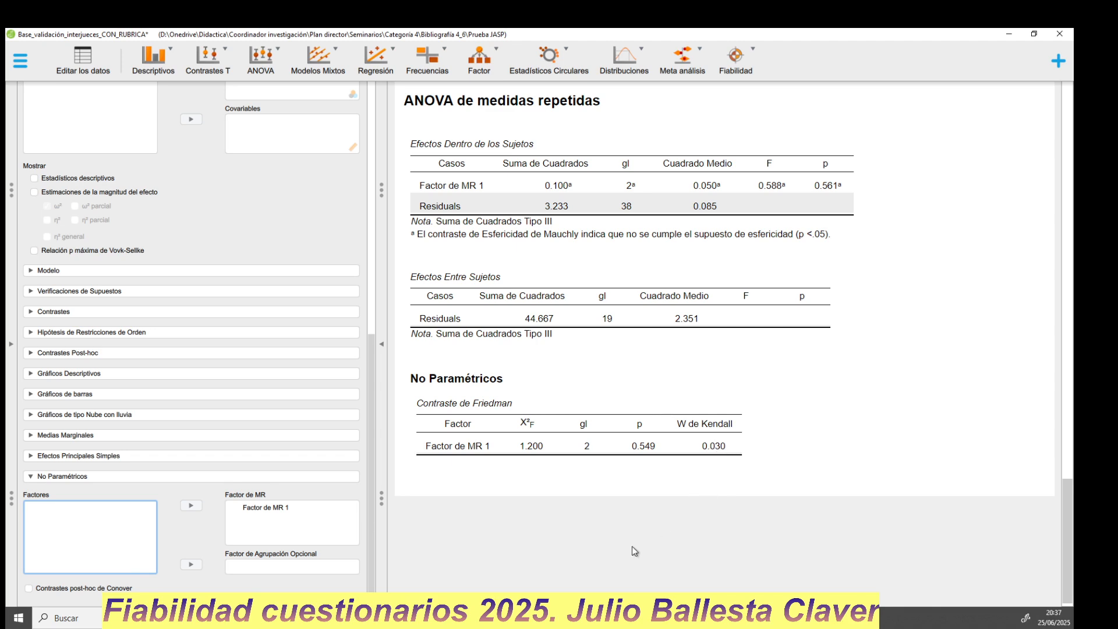
Switch to the PowerPoint slide show at the slide with the Kendall's W interpretation criterion
{"action": "left_click", "coordinate": [571, 579]}
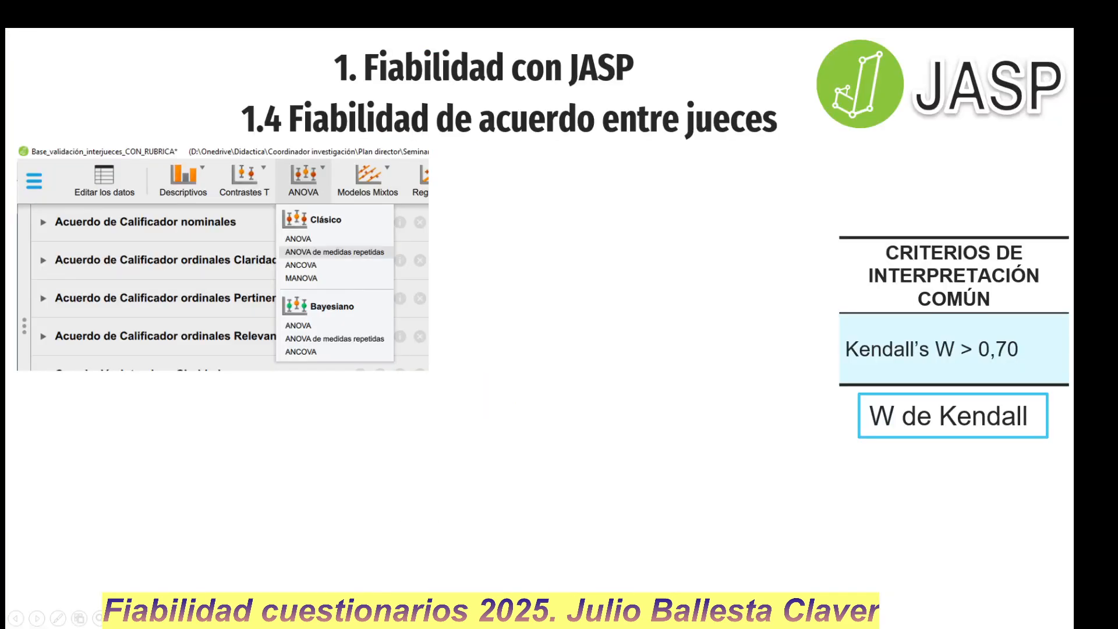